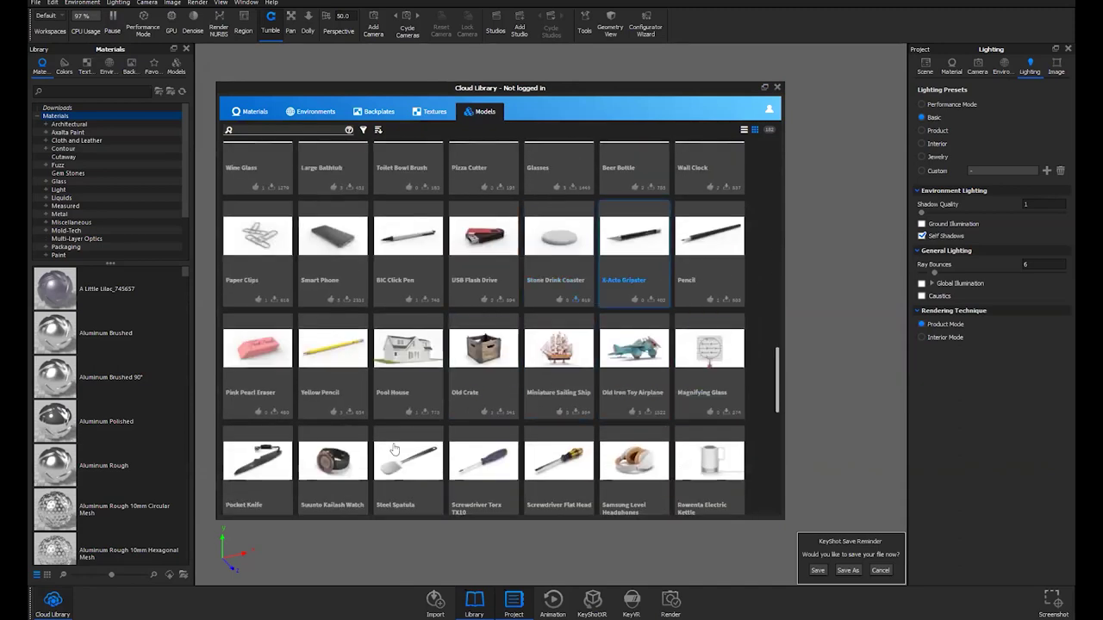
{"action": "scroll", "coordinate": [451, 450], "scroll_direction": "down", "scroll_amount": 5}
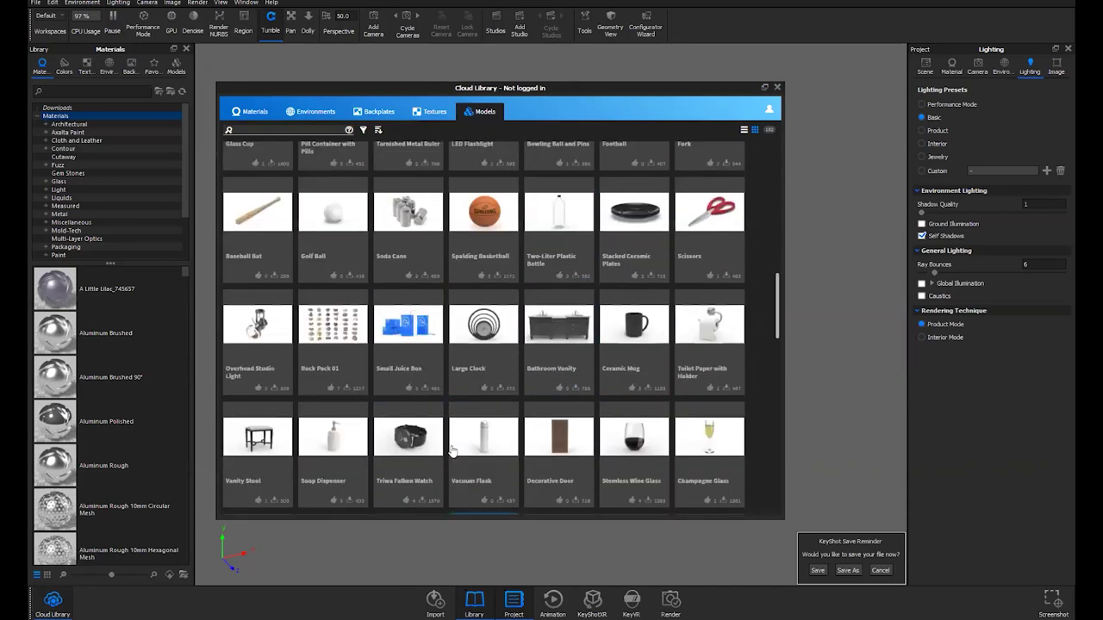
Browse the Cloud Library's Models grid, then close it to reveal the rendered TRIWA watch
{"action": "scroll", "coordinate": [457, 439], "scroll_direction": "up", "scroll_amount": 8}
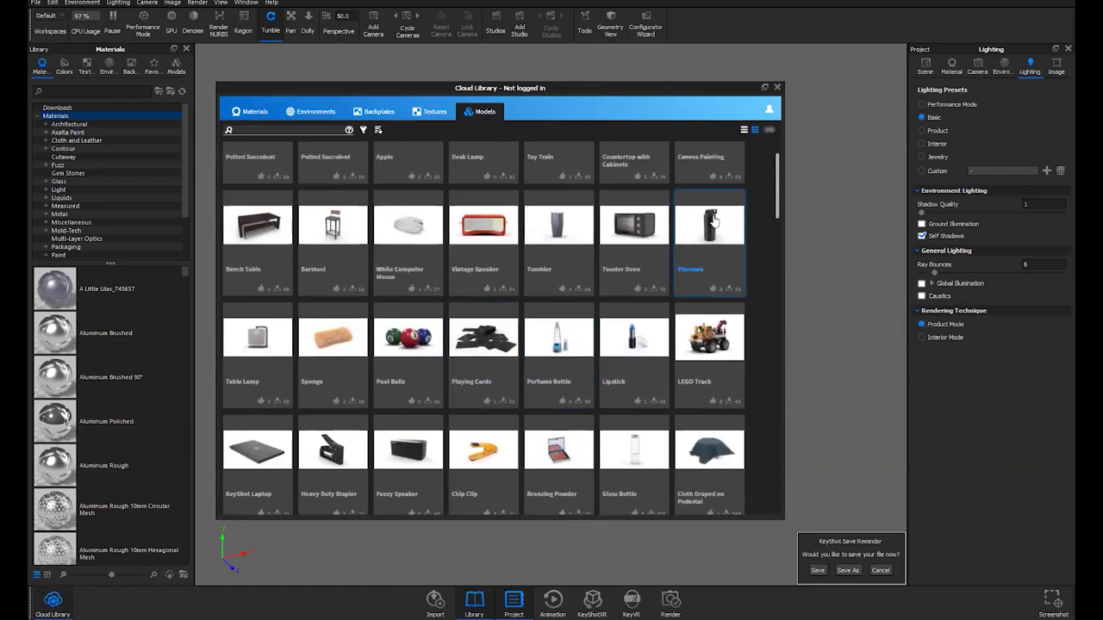
{"action": "scroll", "coordinate": [613, 297], "scroll_direction": "up", "scroll_amount": 2}
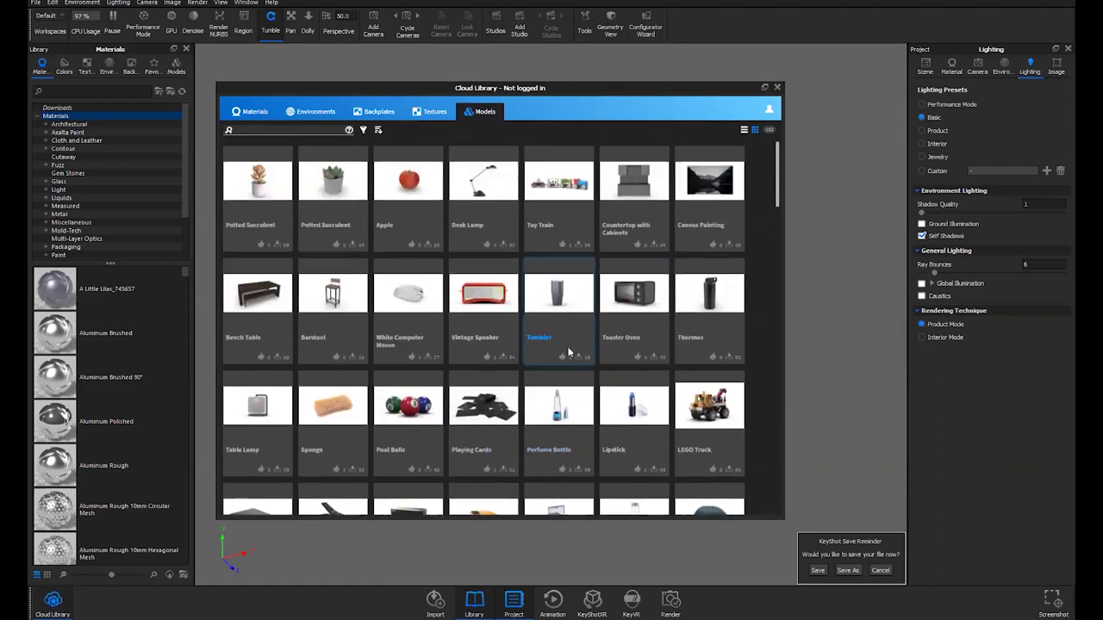
{"action": "left_click", "coordinate": [776, 87]}
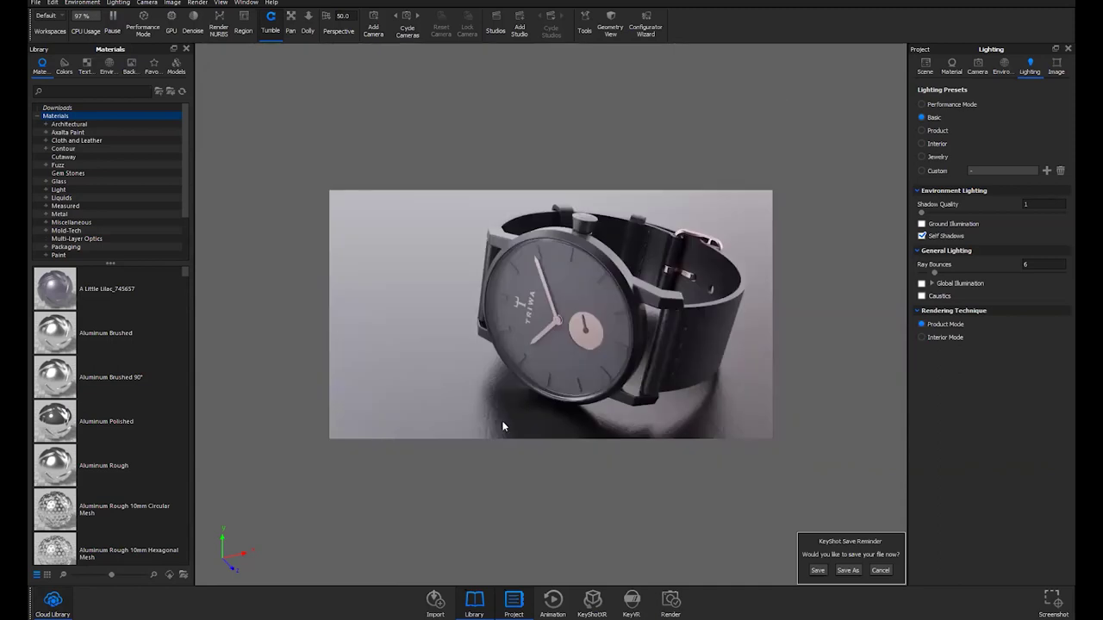
Orbit the watch under Performance Mode lighting, then switch back to Basic lighting with Alt+P
{"action": "left_click", "coordinate": [929, 105]}
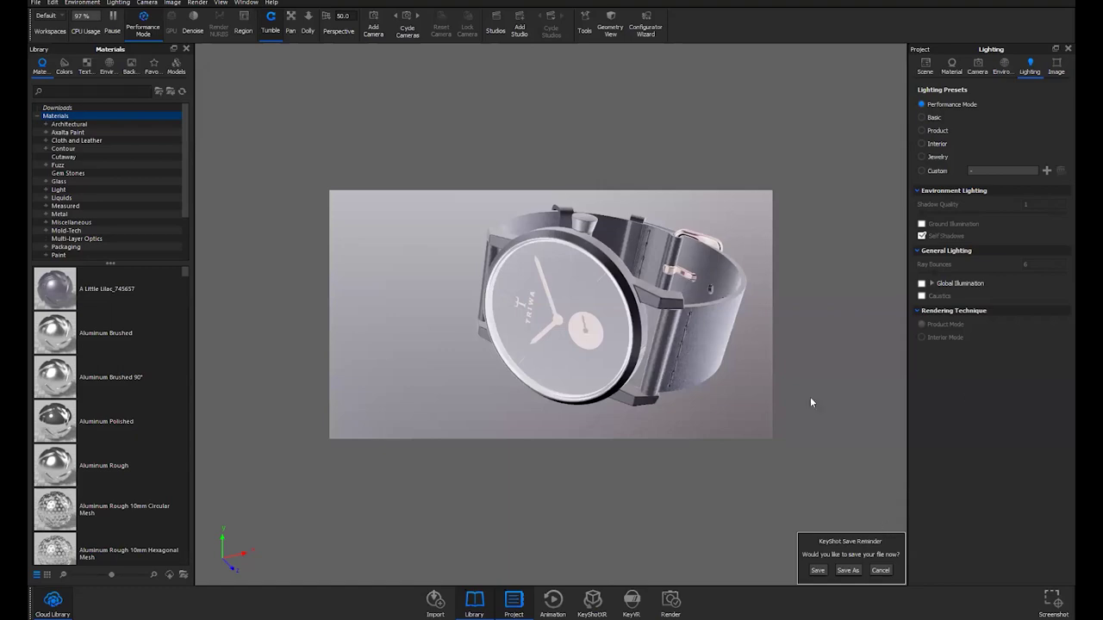
{"action": "left_click_drag", "start_coordinate": [614, 355], "coordinate": [635, 380]}
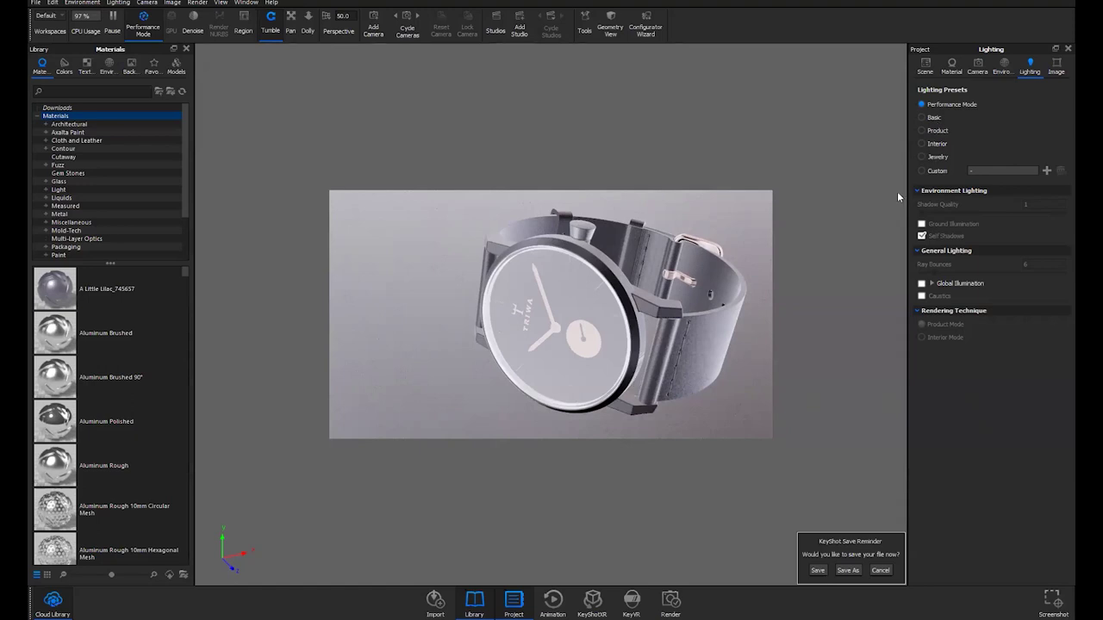
{"action": "key", "text": "alt+p"}
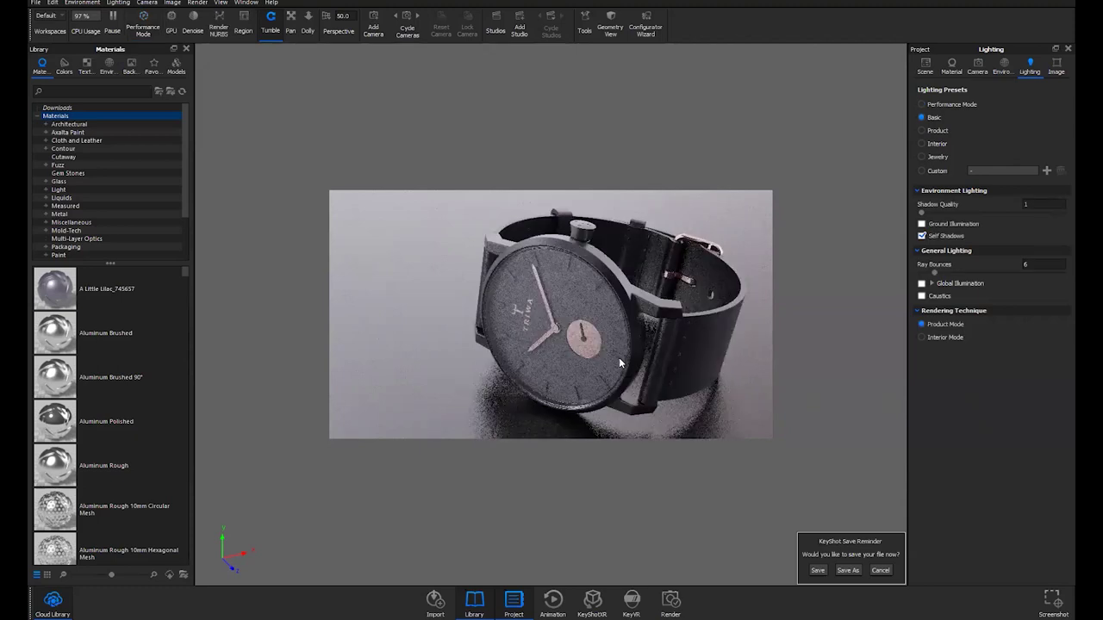
Apply the Product lighting preset (shadow quality 3, 14 ray bounces), zooming in on the watch from above
{"action": "left_click_drag", "start_coordinate": [601, 356], "coordinate": [736, 402]}
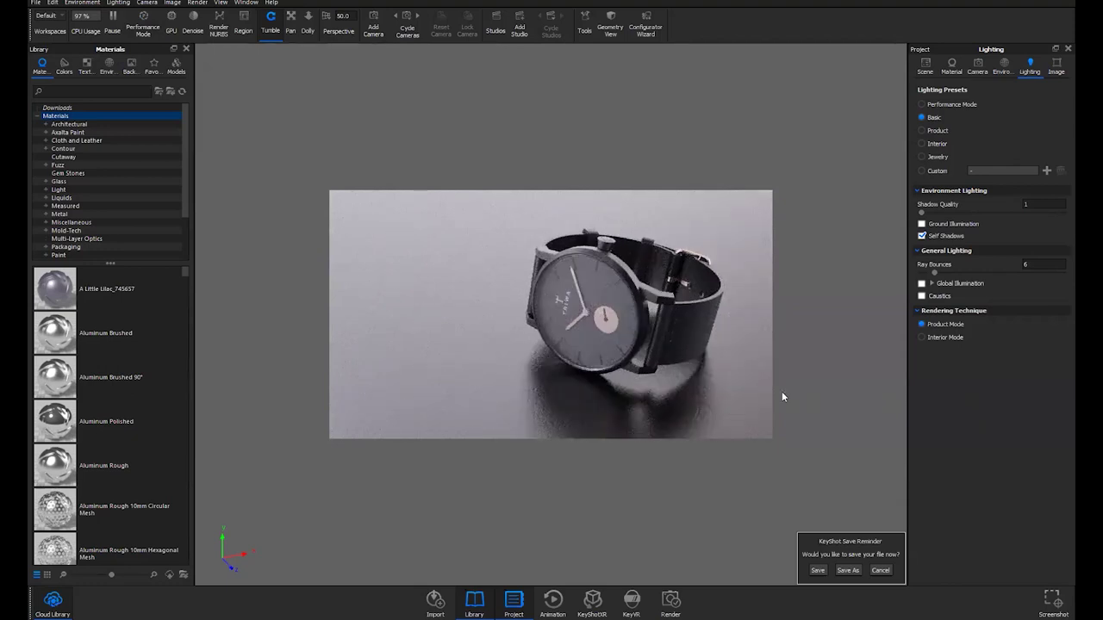
{"action": "left_click", "coordinate": [930, 132]}
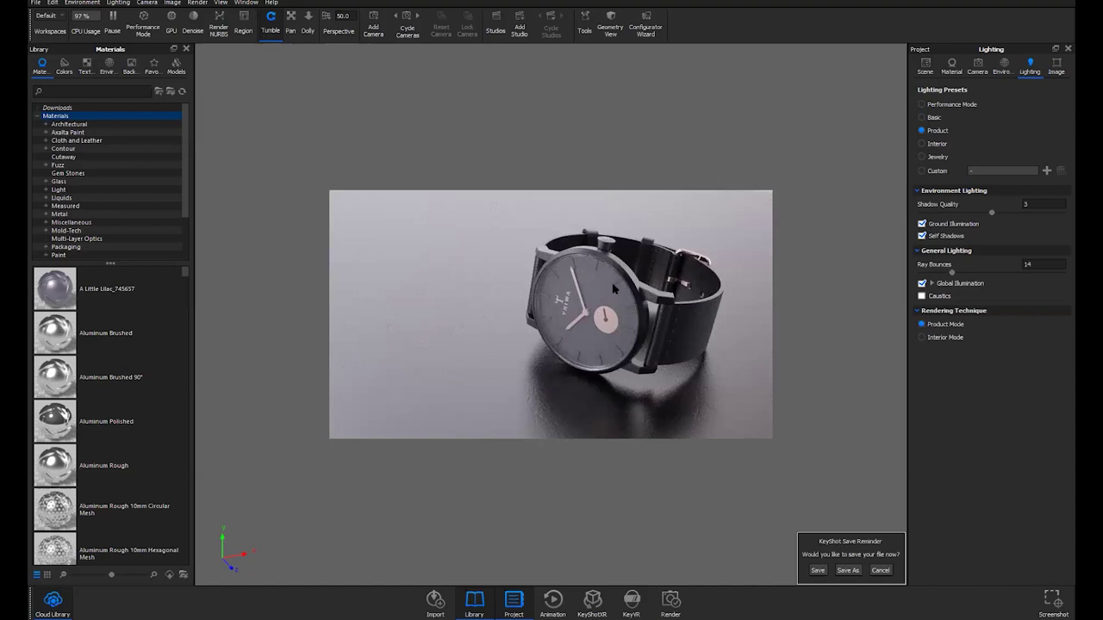
{"action": "scroll", "coordinate": [614, 289], "scroll_direction": "up", "scroll_amount": 3}
{"action": "left_click_drag", "start_coordinate": [683, 278], "coordinate": [724, 258]}
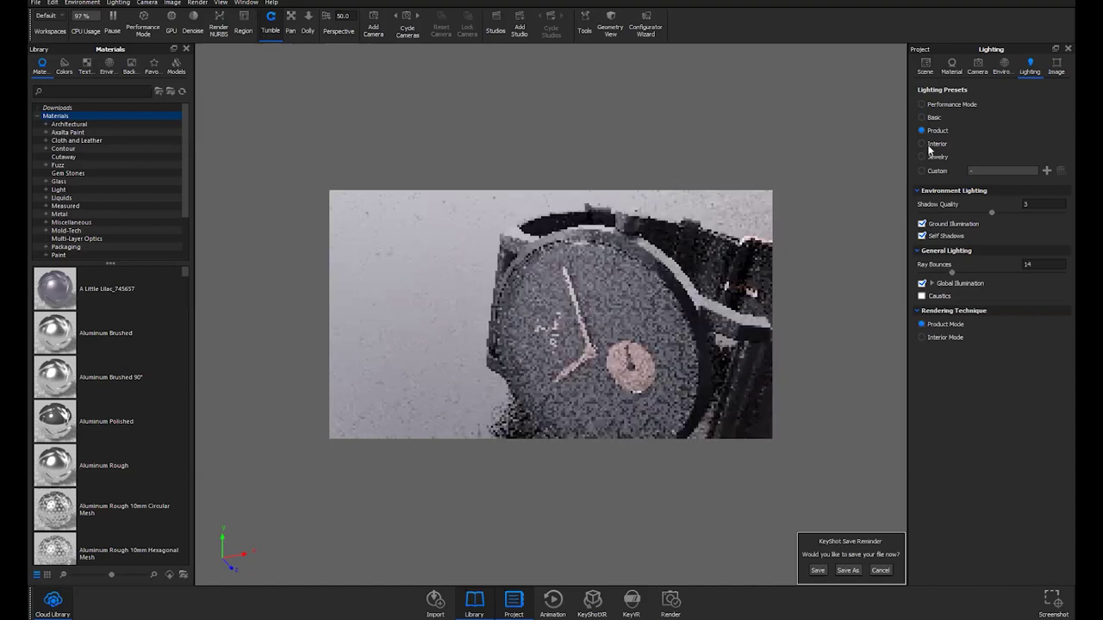
Try the Interior preset, then settle on Jewelry lighting with caustics and 24 ray bounces
{"action": "left_click", "coordinate": [930, 144]}
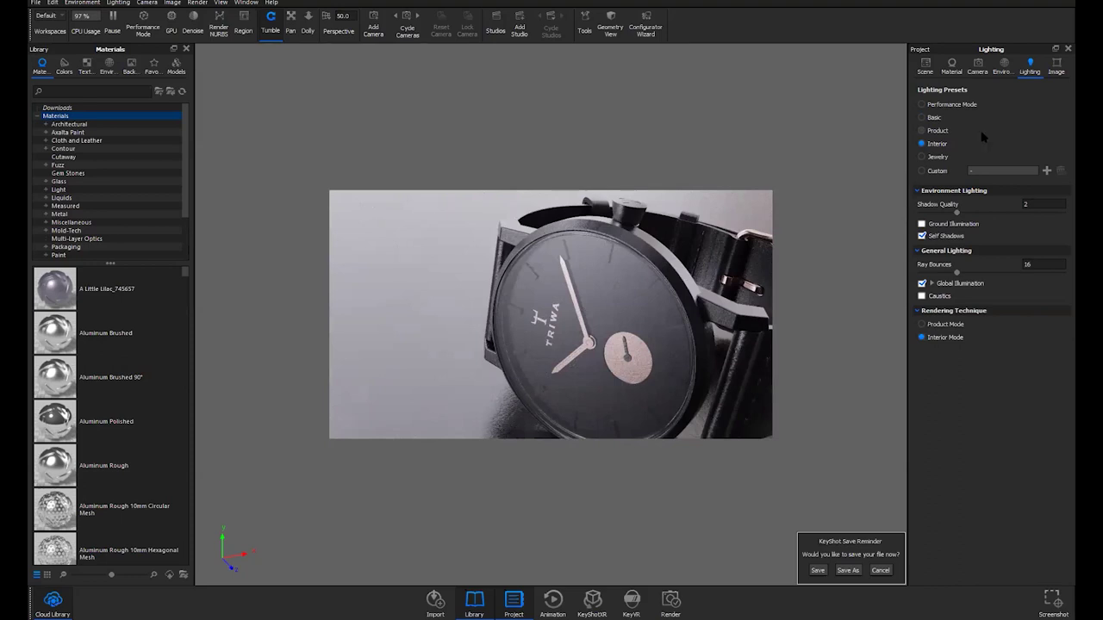
{"action": "left_click", "coordinate": [937, 157]}
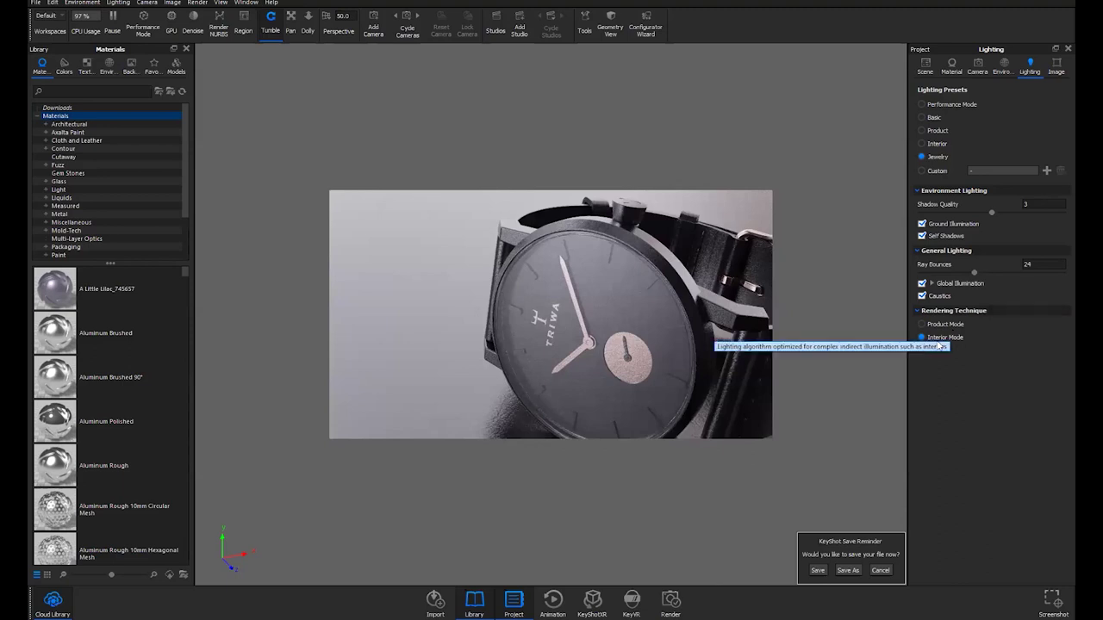
Turn the watch to a higher, closer angle and raise Shadow Quality to about 4.056
{"action": "left_click_drag", "start_coordinate": [712, 375], "coordinate": [870, 344]}
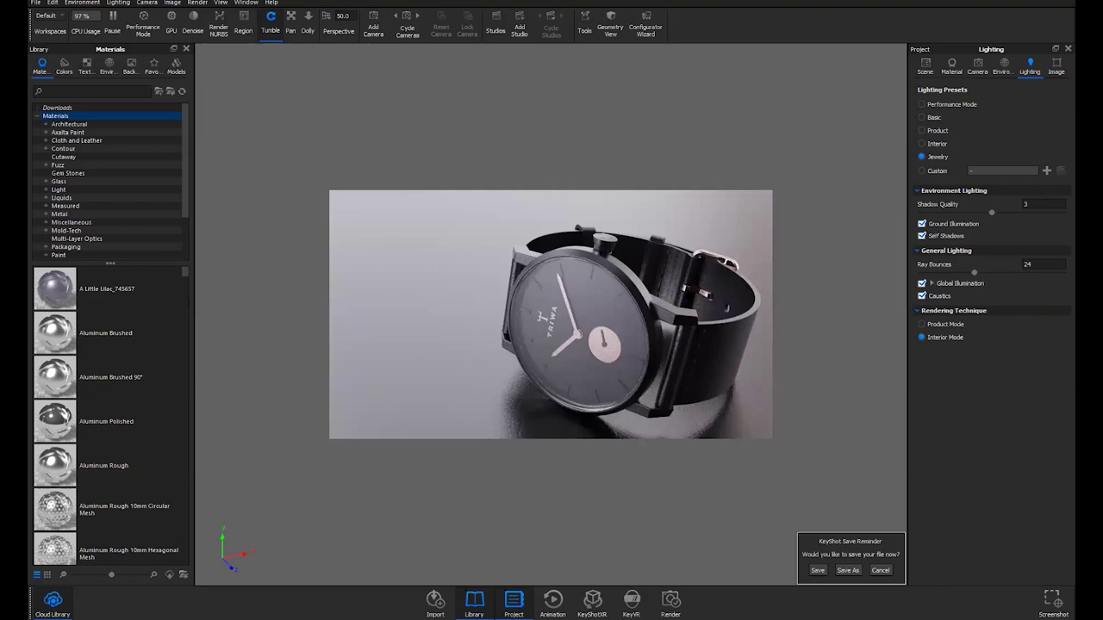
{"action": "left_click_drag", "start_coordinate": [664, 319], "coordinate": [665, 324]}
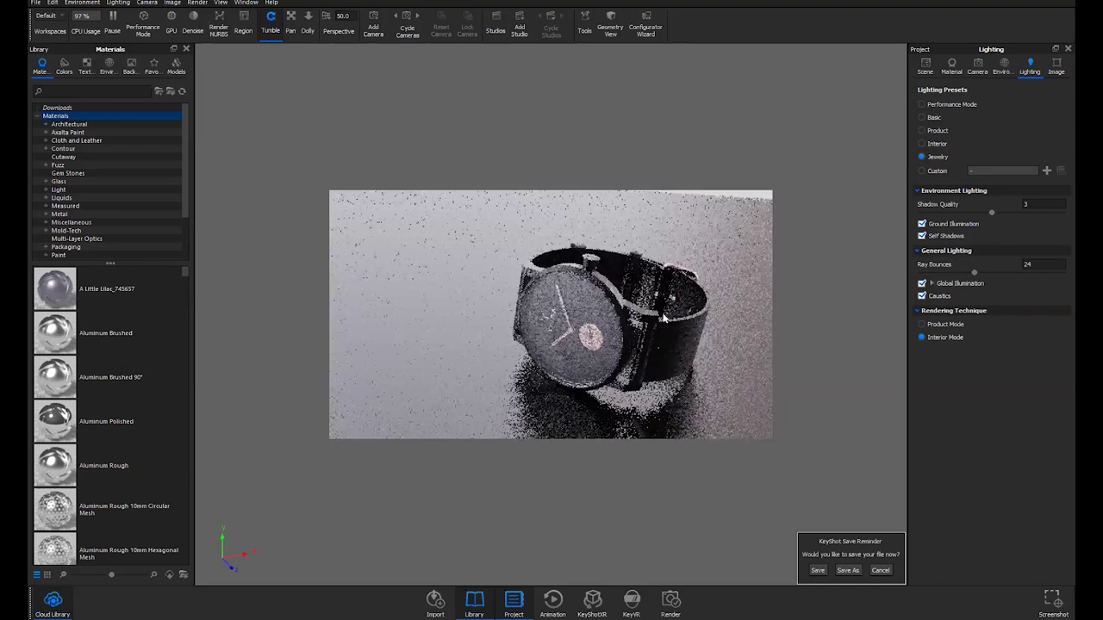
{"action": "left_click_drag", "start_coordinate": [663, 319], "coordinate": [663, 321]}
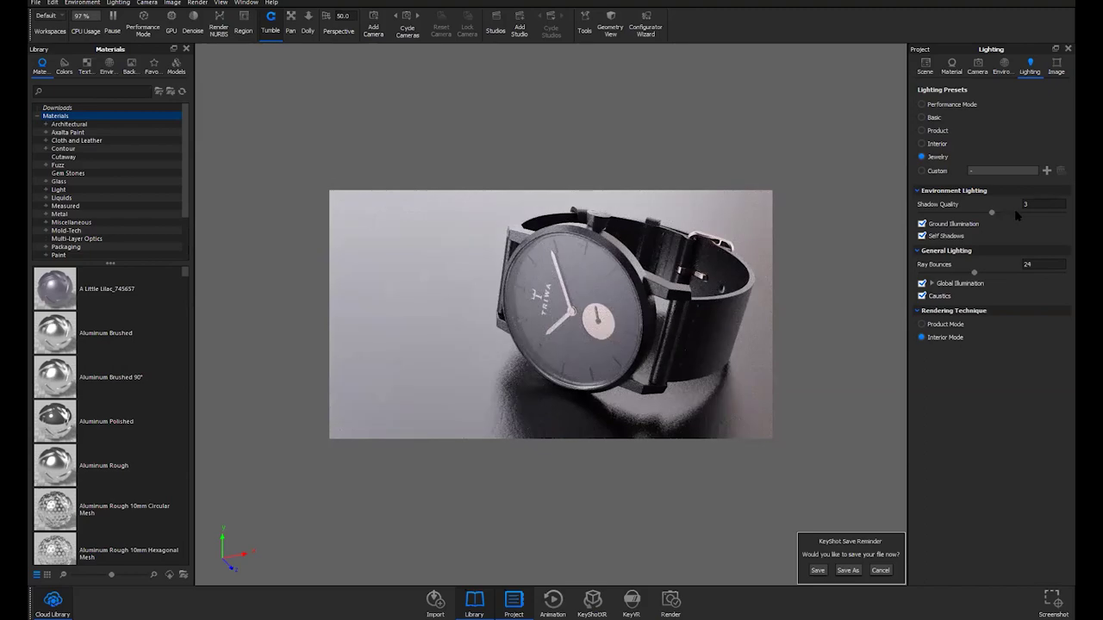
{"action": "left_click_drag", "start_coordinate": [991, 212], "coordinate": [1029, 212]}
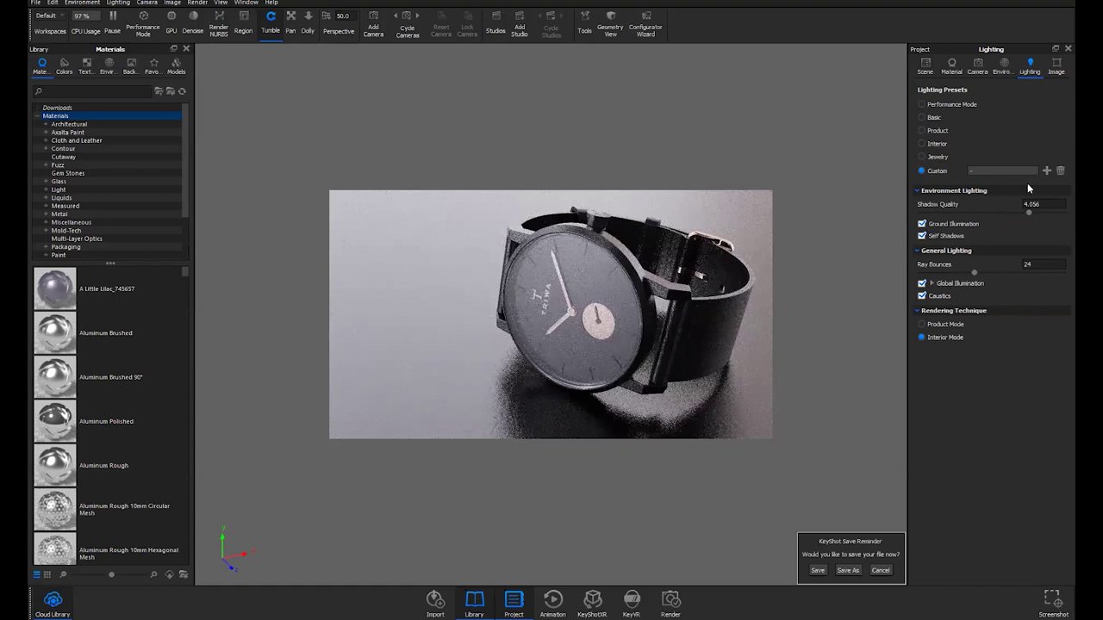
Apply the Custom Demo preset, undo a switch to Interior Mode, and pause the live render
{"action": "left_click", "coordinate": [1026, 170]}
{"action": "left_click", "coordinate": [1000, 185]}
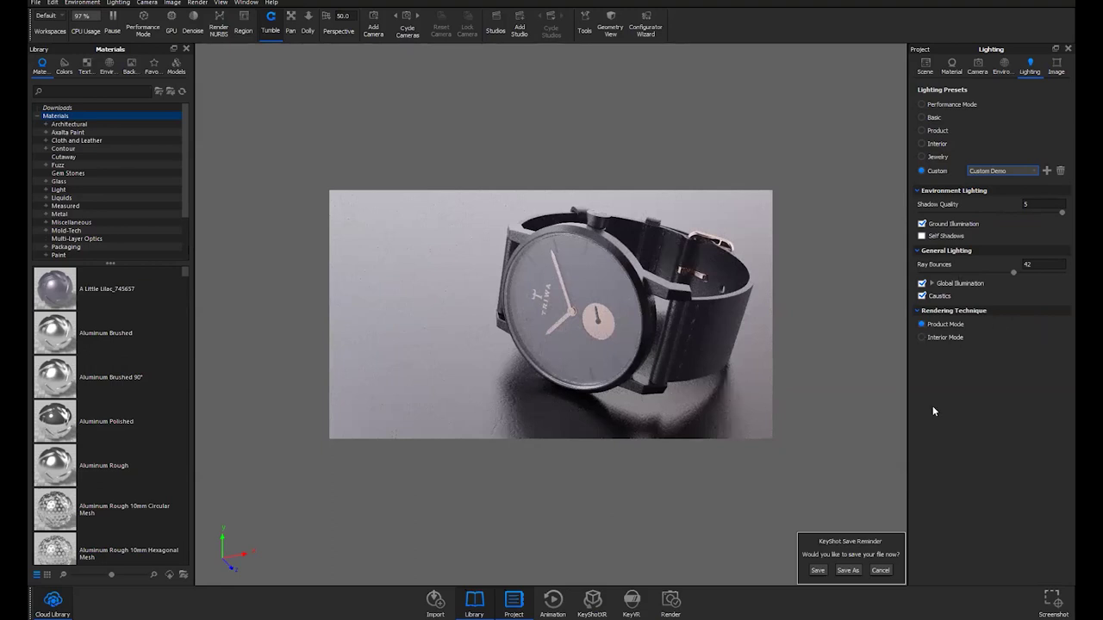
{"action": "left_click", "coordinate": [936, 337]}
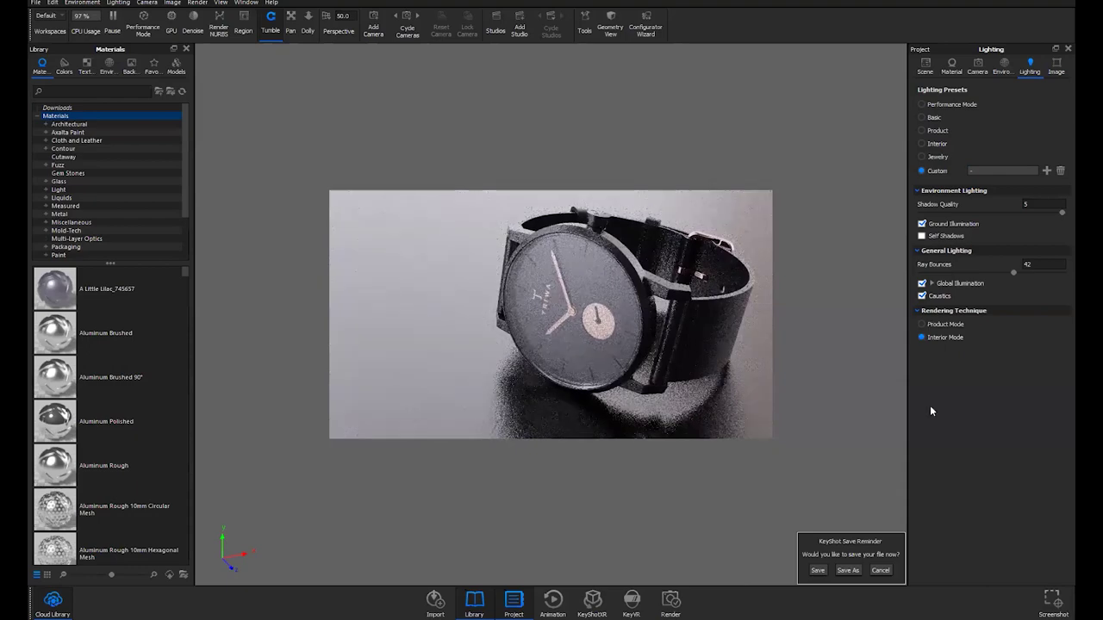
{"action": "key", "text": "ctrl+z"}
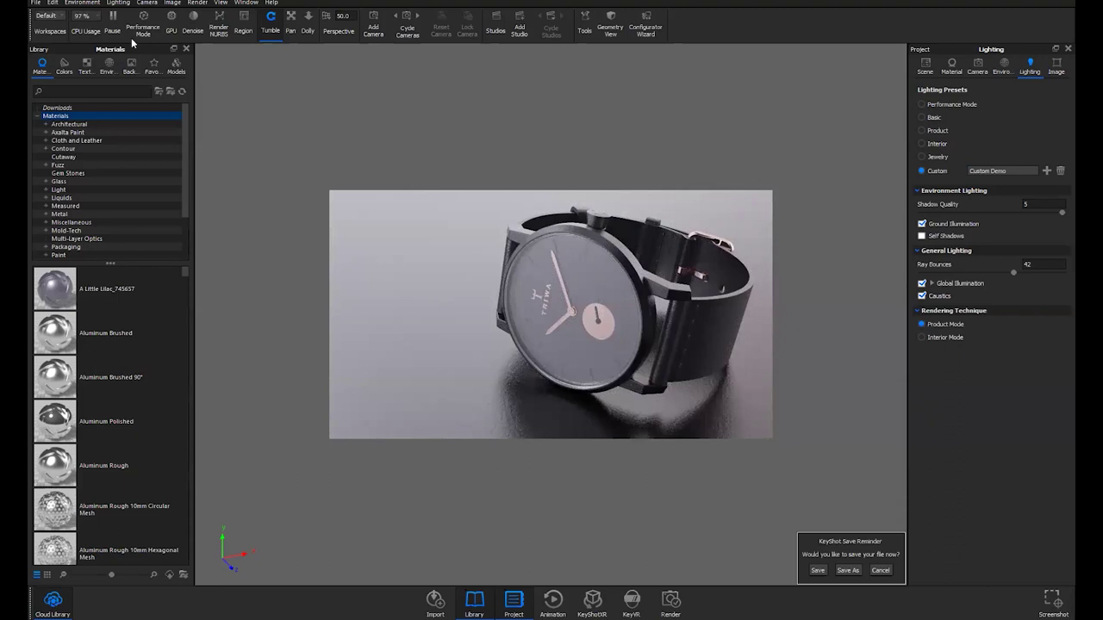
{"action": "left_click", "coordinate": [112, 22]}
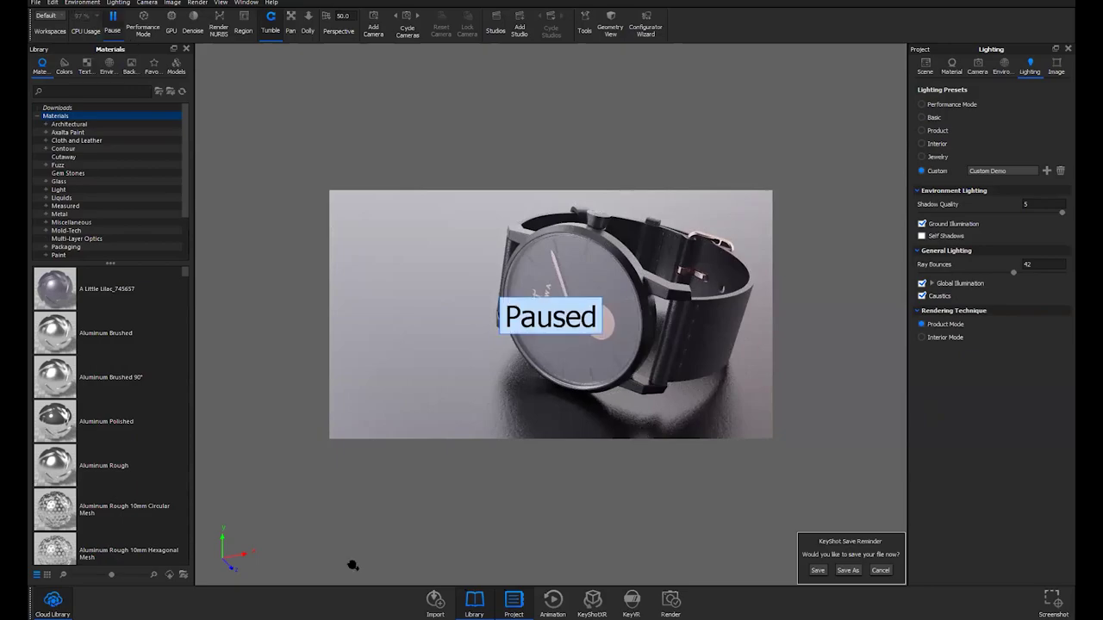
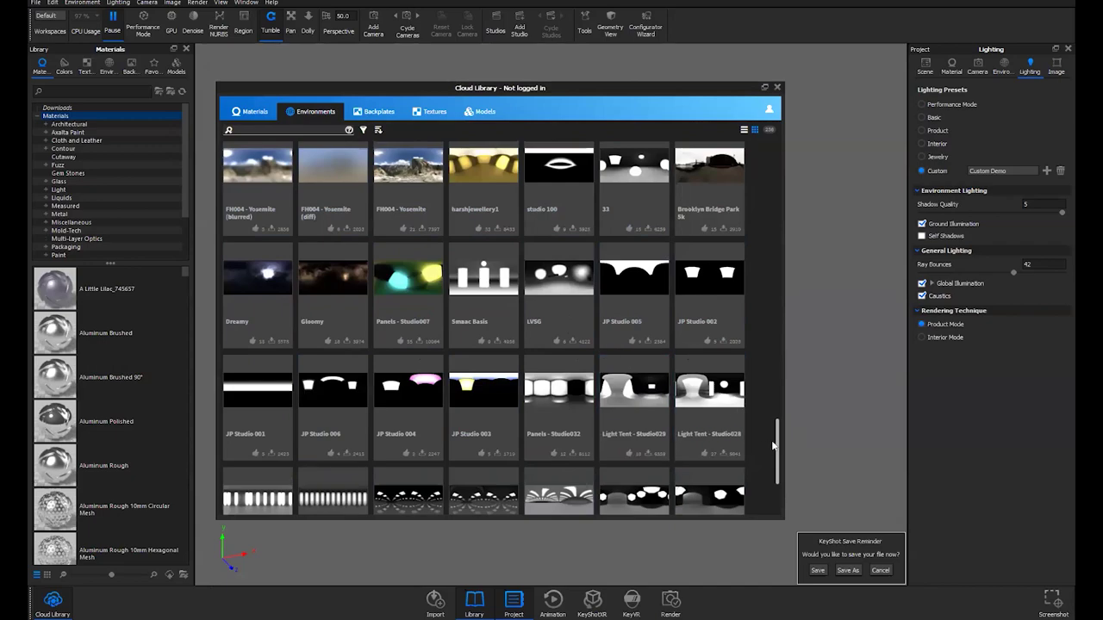
Scroll through the Cloud Library's Environments grid, then close the Cloud Library window
{"action": "scroll", "coordinate": [717, 362], "scroll_direction": "down", "scroll_amount": 17}
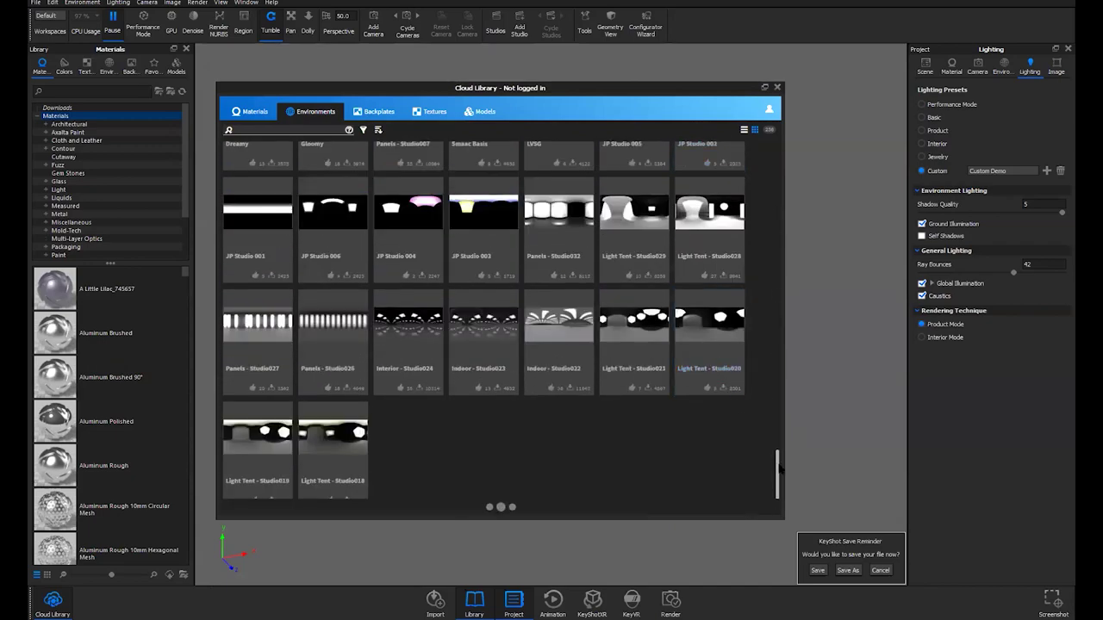
{"action": "scroll", "coordinate": [775, 418], "scroll_direction": "up", "scroll_amount": 20}
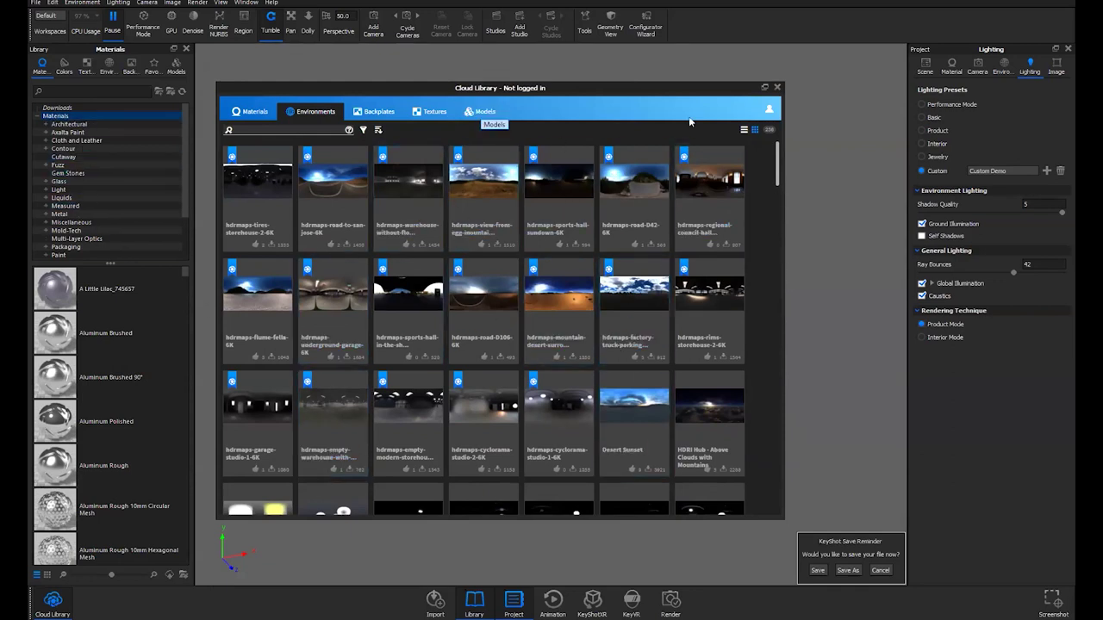
{"action": "left_click", "coordinate": [778, 88]}
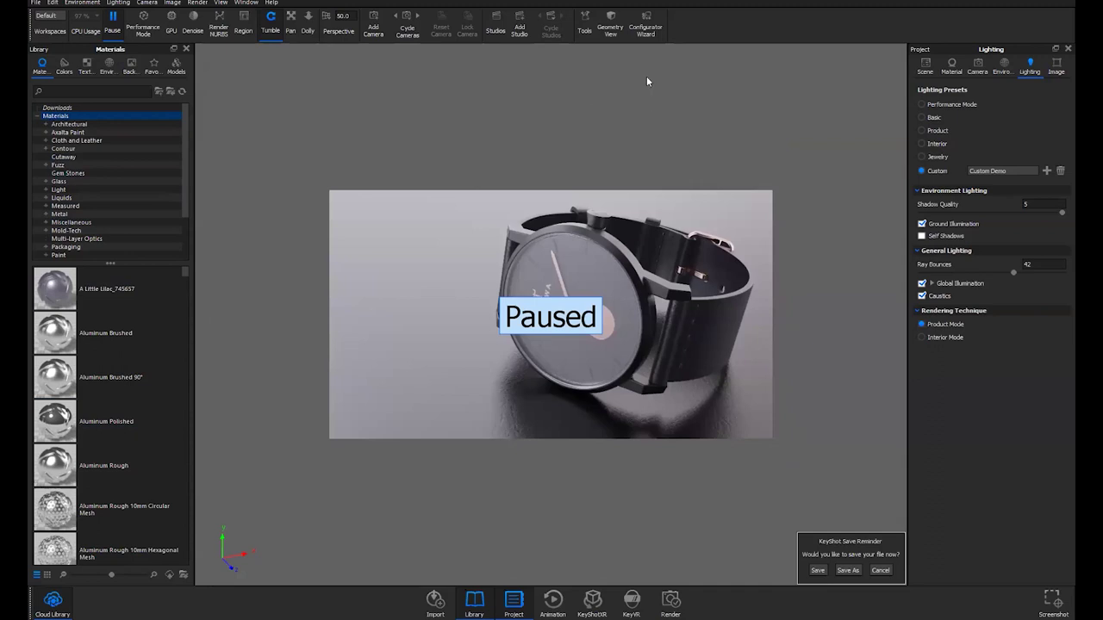
Resume the live render and light the watch with the New Environment HDRI
{"action": "left_click", "coordinate": [111, 19]}
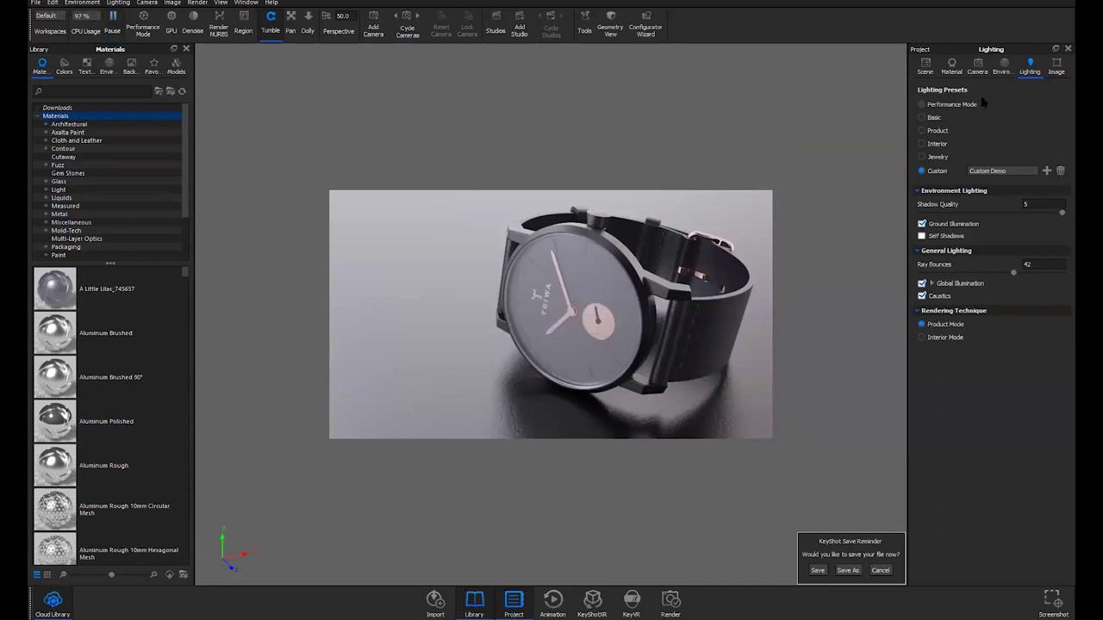
{"action": "left_click", "coordinate": [928, 72]}
{"action": "left_click", "coordinate": [1003, 71]}
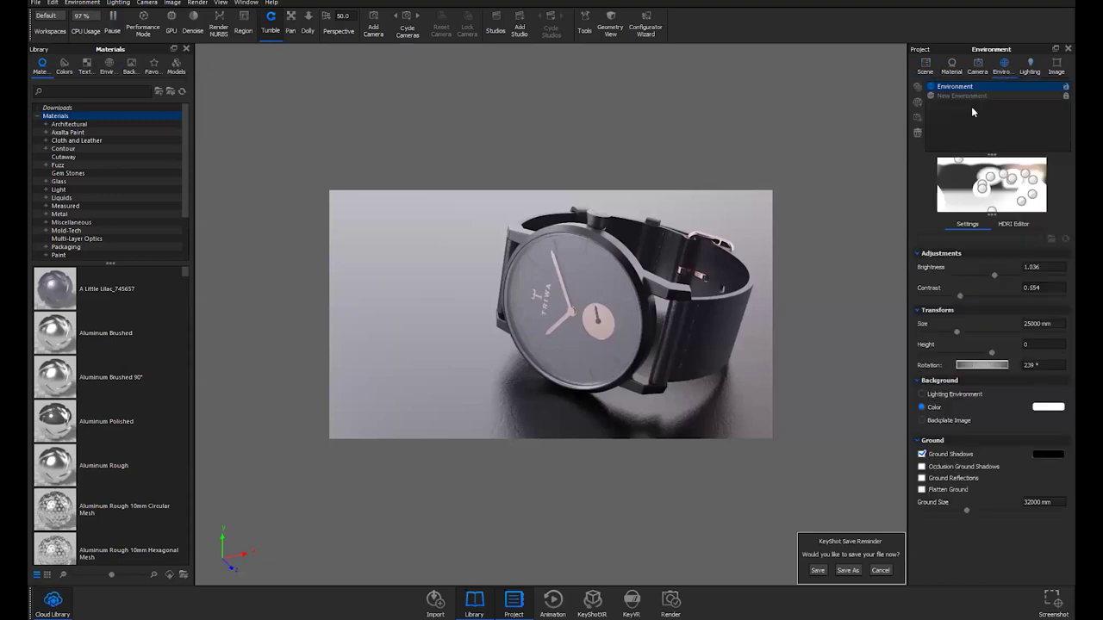
{"action": "left_click", "coordinate": [970, 96]}
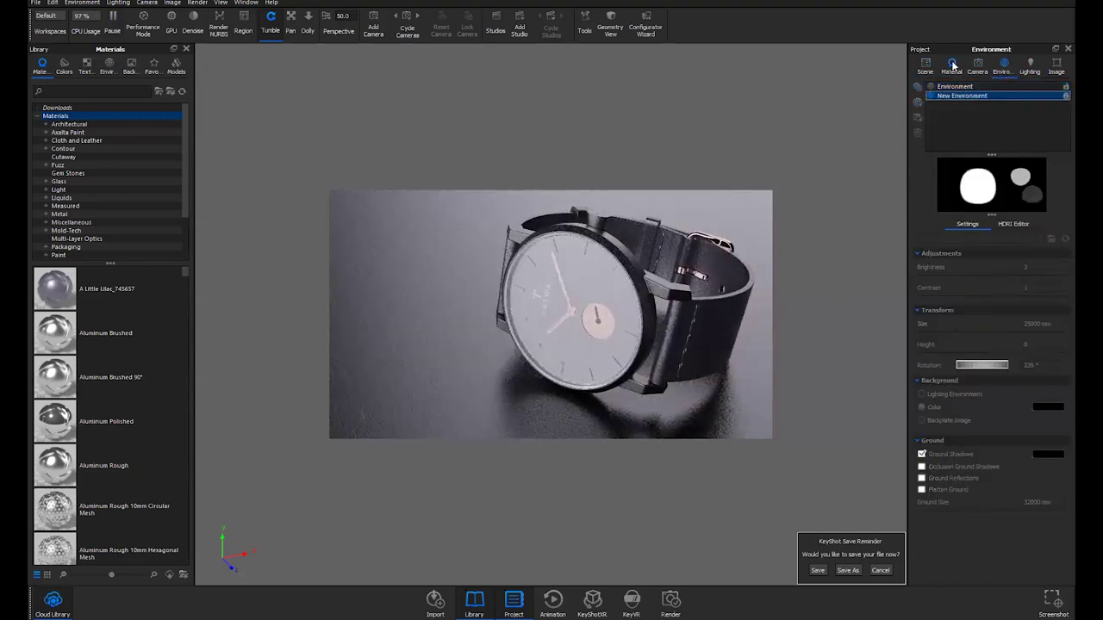
Browse the Material, Camera and Scene tabs, then bring up the Lighting presets
{"action": "left_click", "coordinate": [951, 66]}
{"action": "left_click", "coordinate": [976, 66]}
{"action": "left_click", "coordinate": [924, 66]}
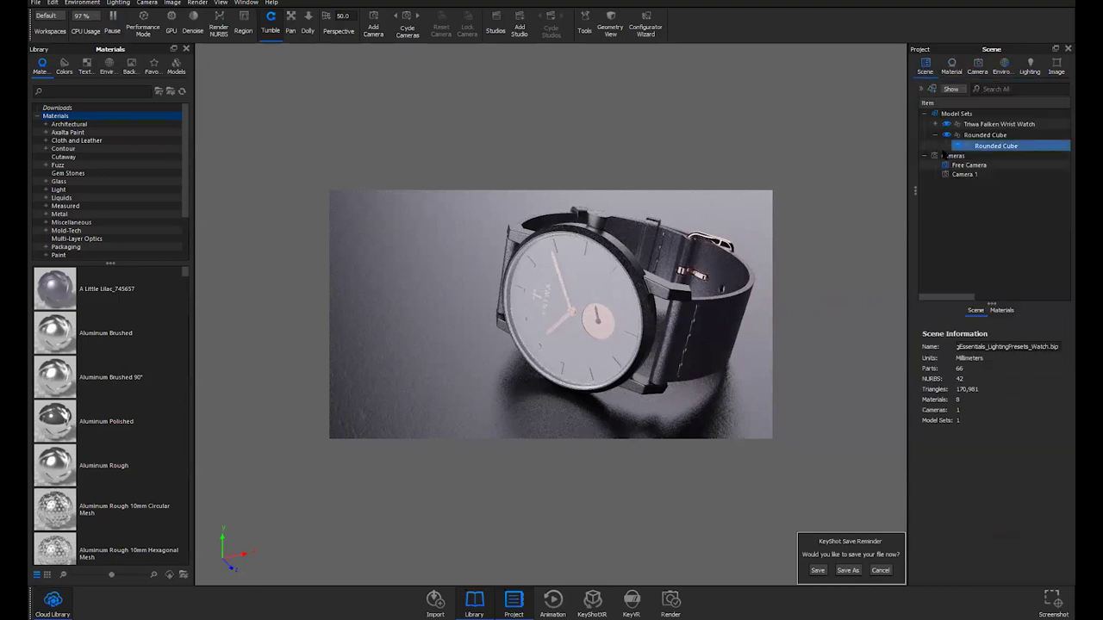
{"action": "left_click", "coordinate": [984, 75]}
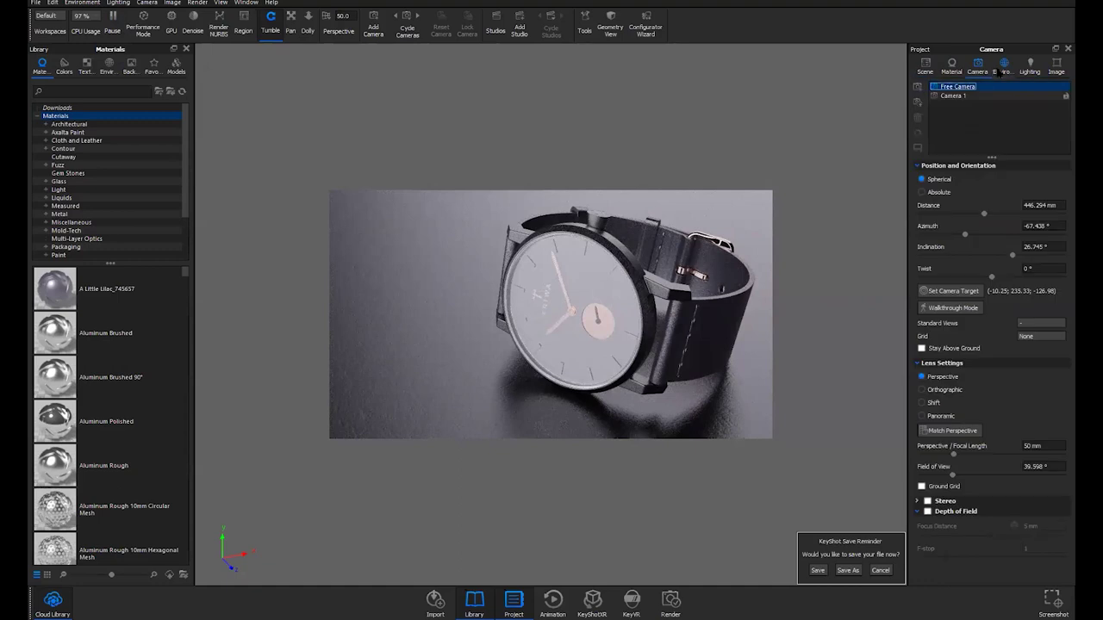
{"action": "left_click", "coordinate": [1001, 69]}
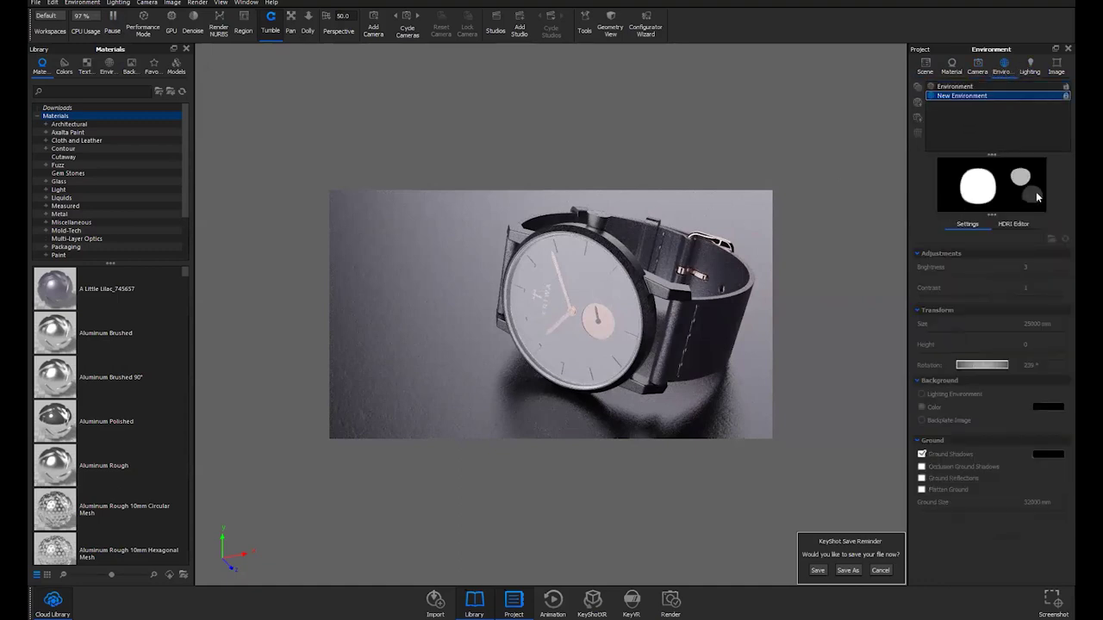
{"action": "left_click", "coordinate": [1027, 72]}
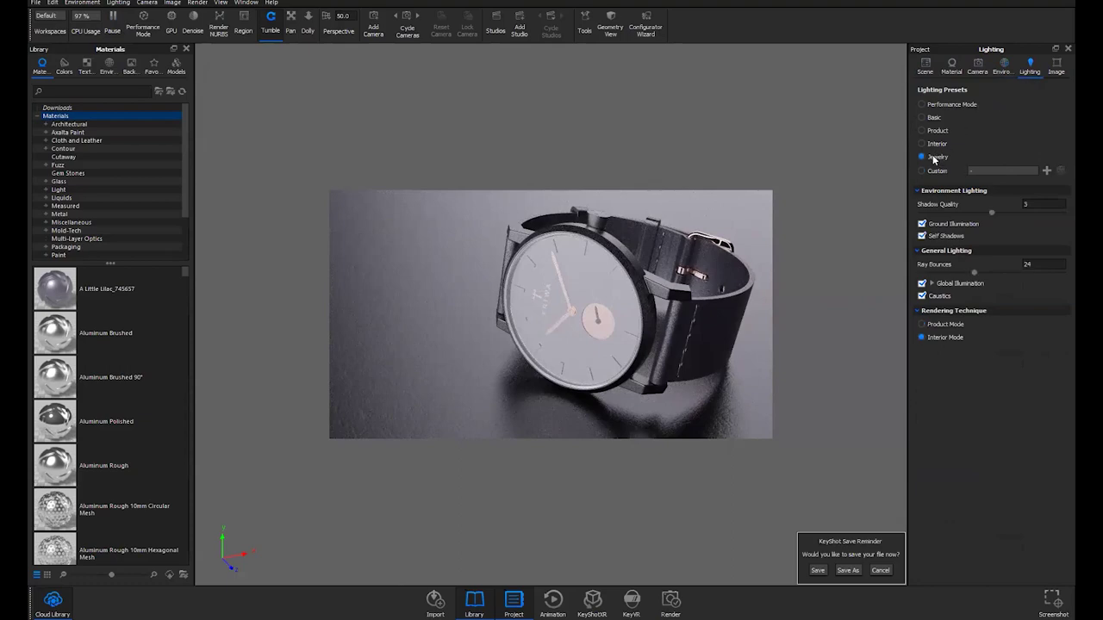
Try the Jewelry, Product and Basic lighting presets, settling on Jewelry for the watch
{"action": "left_click", "coordinate": [936, 156]}
{"action": "left_click", "coordinate": [934, 132]}
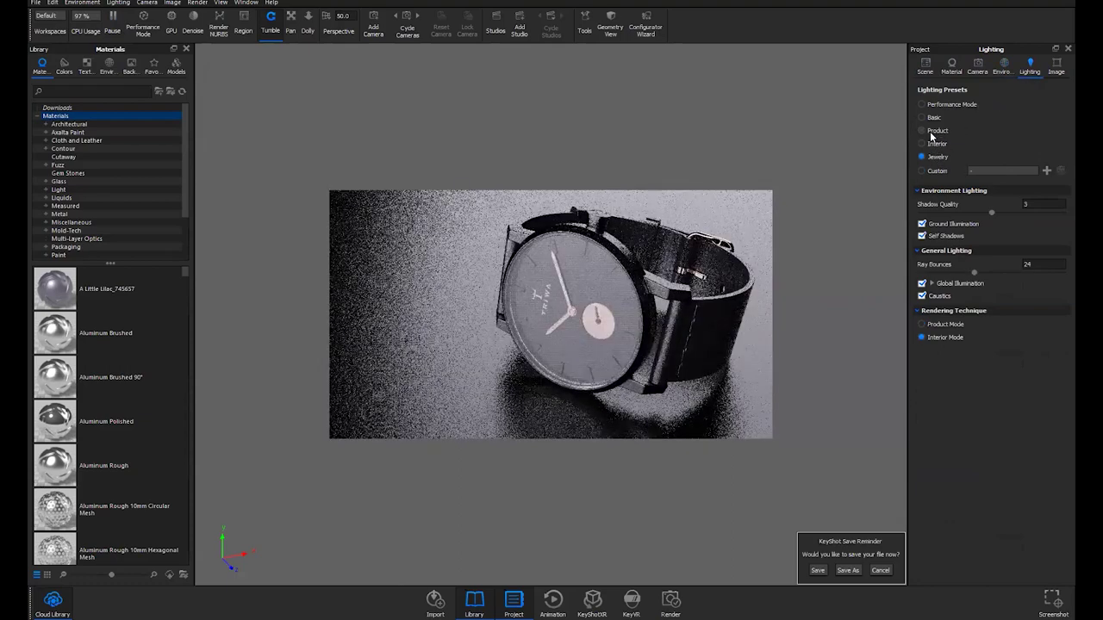
{"action": "left_click", "coordinate": [930, 118]}
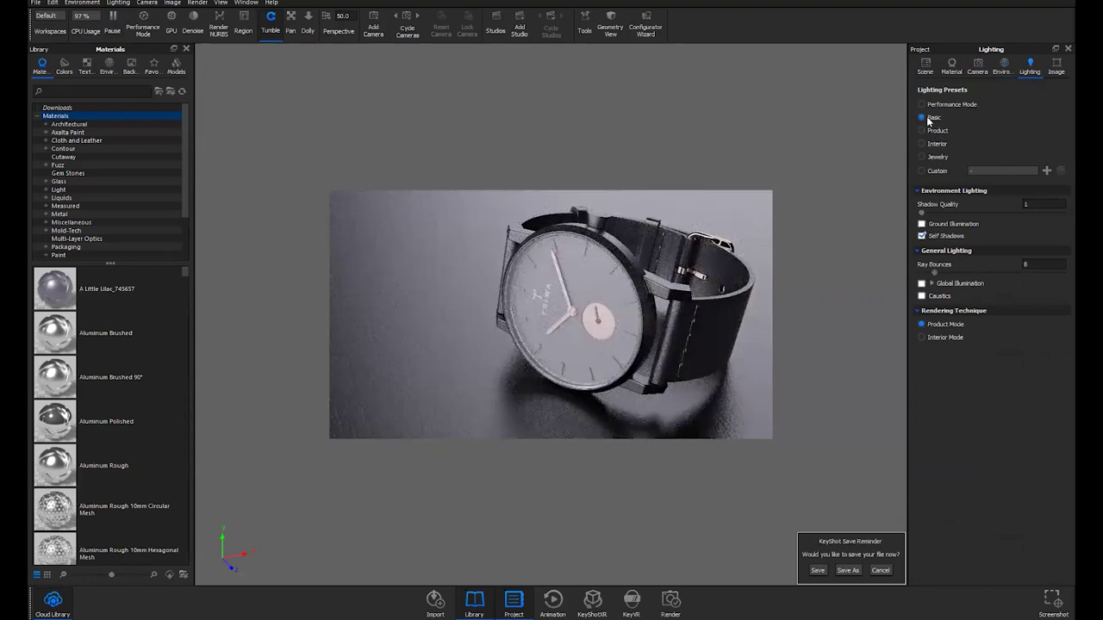
{"action": "left_click", "coordinate": [922, 156]}
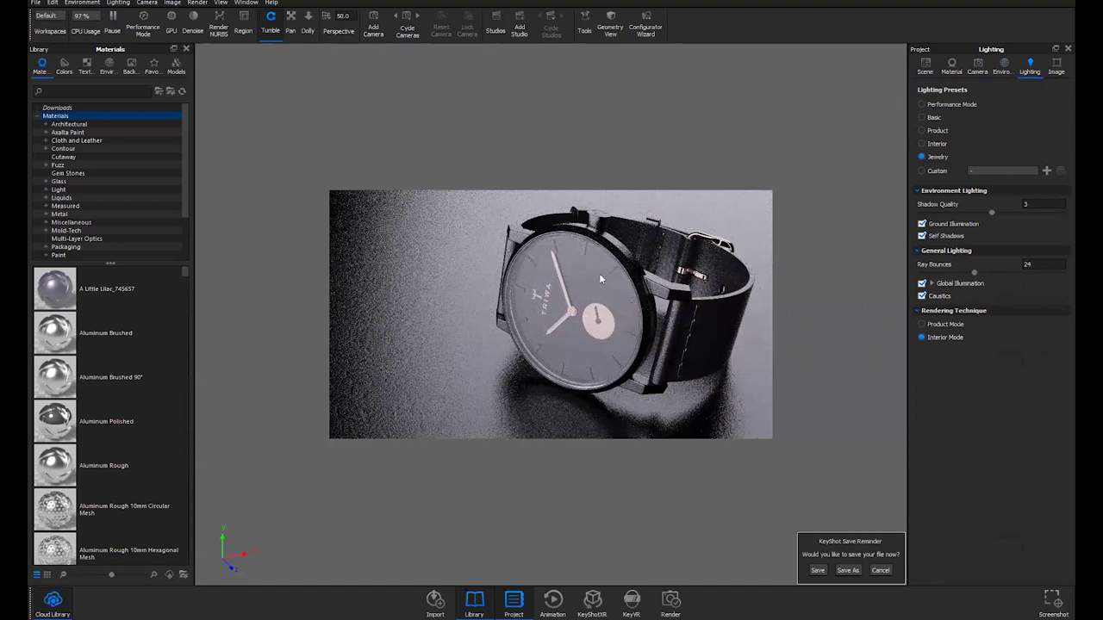
{"action": "left_click", "coordinate": [1001, 66]}
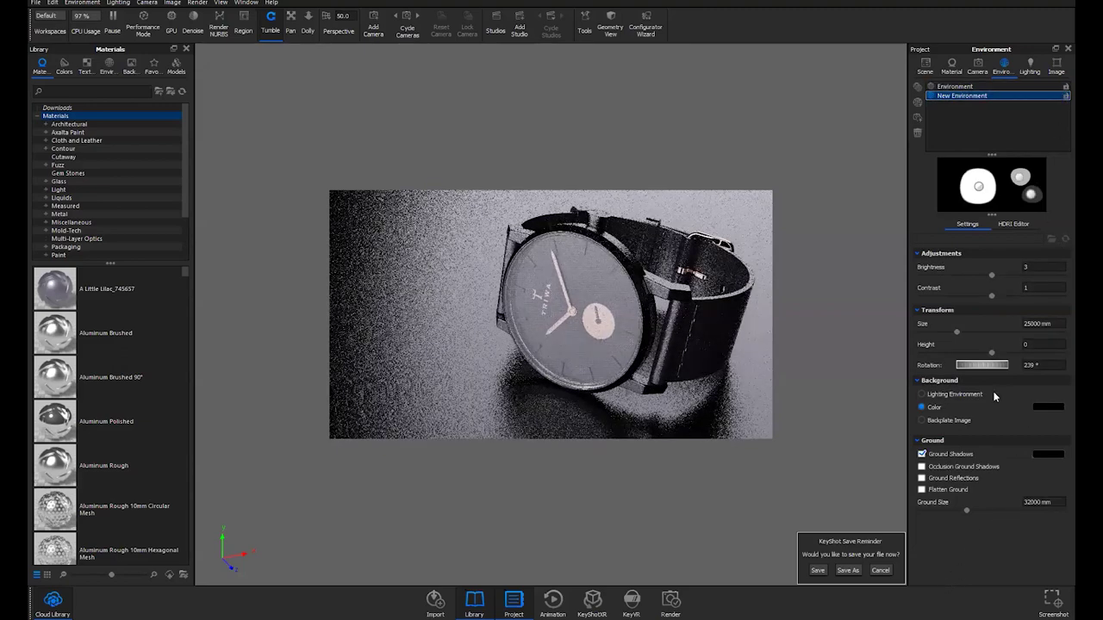
Select the main HDRI light pin and set the background to Lighting Environment, abandoning a backplate image
{"action": "left_click", "coordinate": [979, 188]}
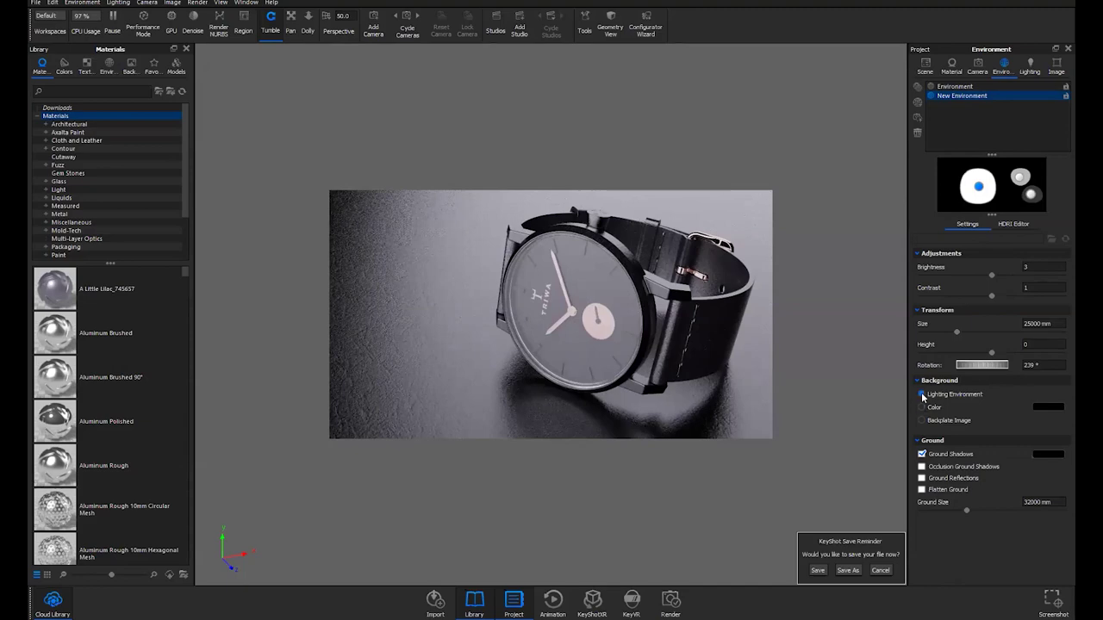
{"action": "left_click", "coordinate": [922, 395]}
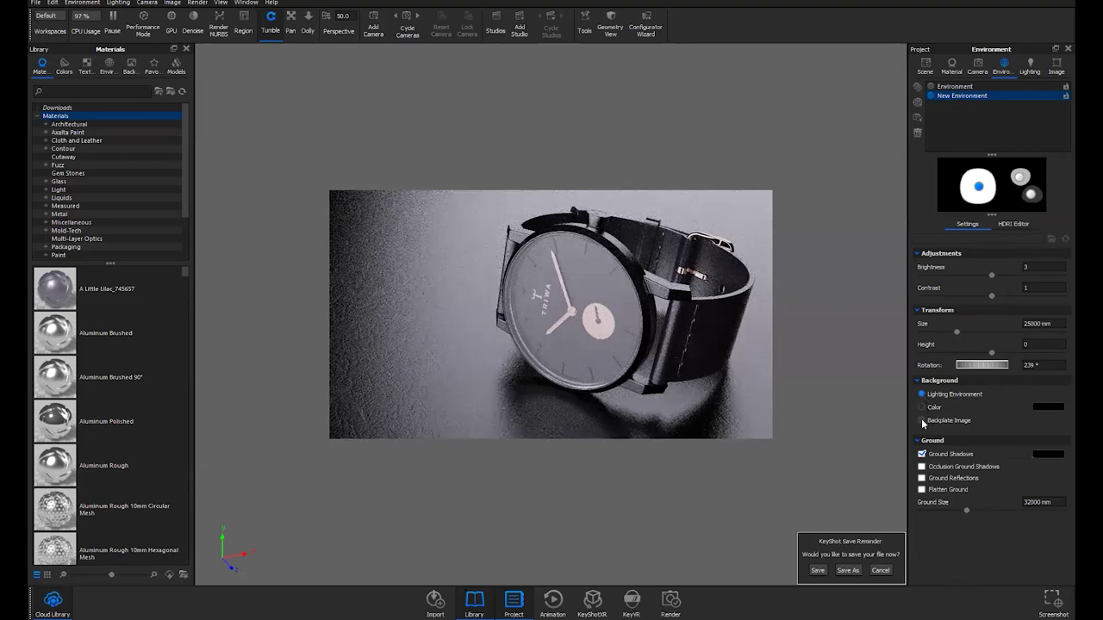
{"action": "left_click", "coordinate": [922, 421]}
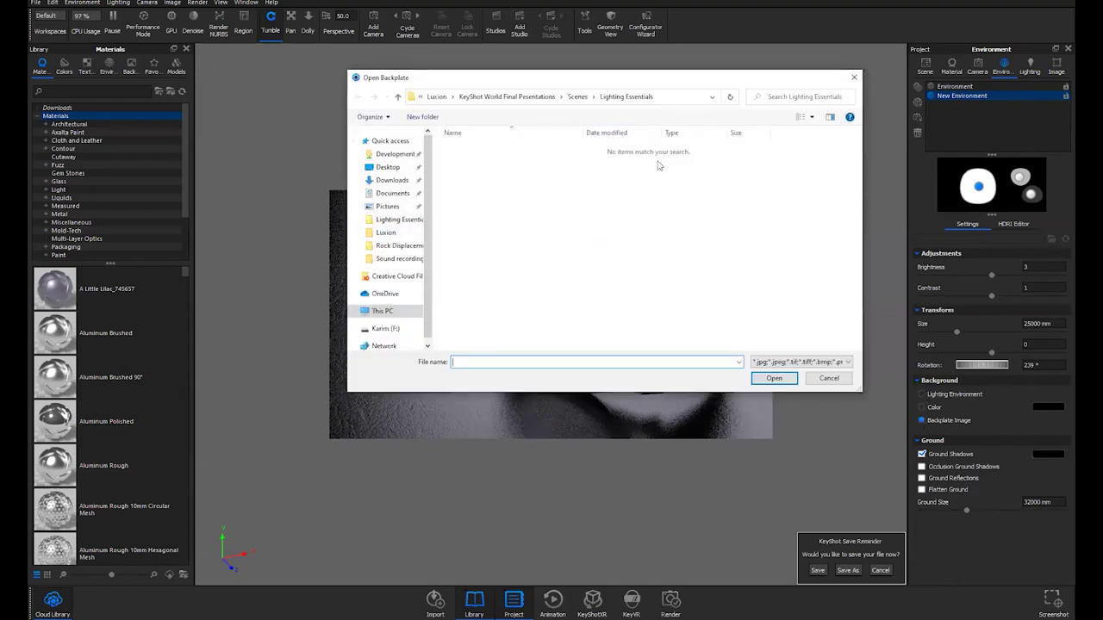
{"action": "left_click", "coordinate": [854, 77]}
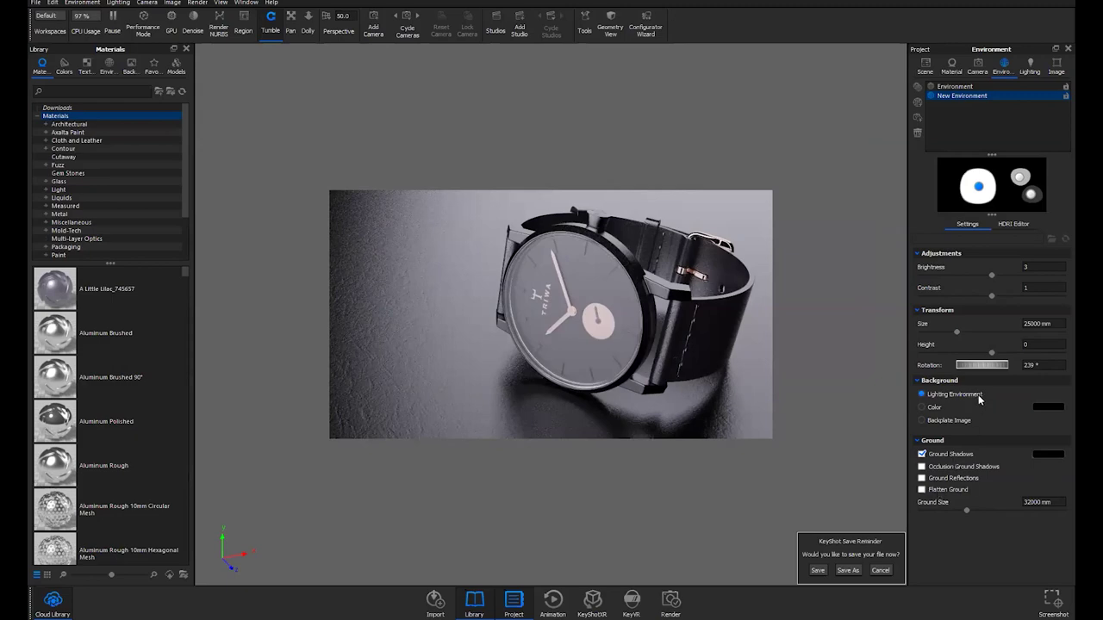
Rotate the HDRI around the watch and make Pin #1 a half-circle light
{"action": "left_click_drag", "start_coordinate": [979, 367], "coordinate": [1022, 365]}
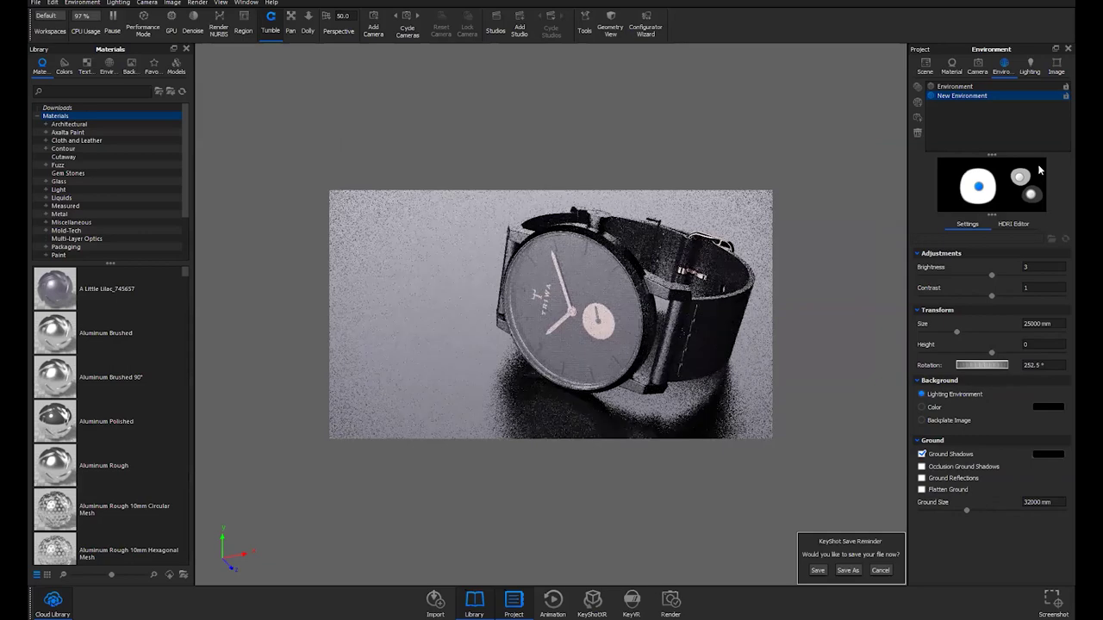
{"action": "left_click", "coordinate": [1006, 223]}
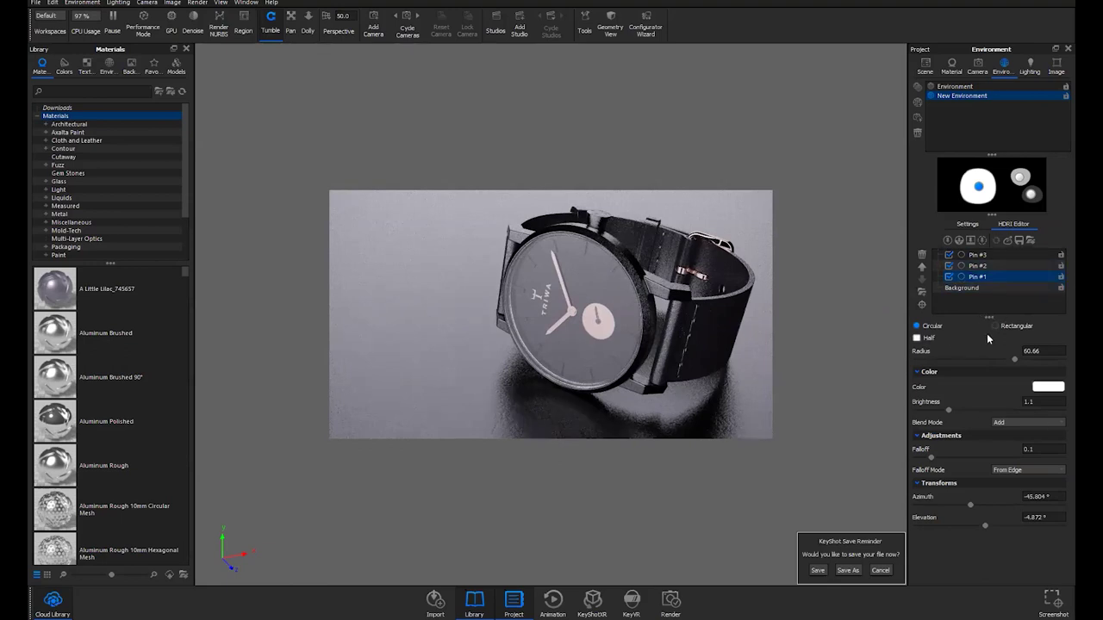
{"action": "left_click", "coordinate": [919, 338]}
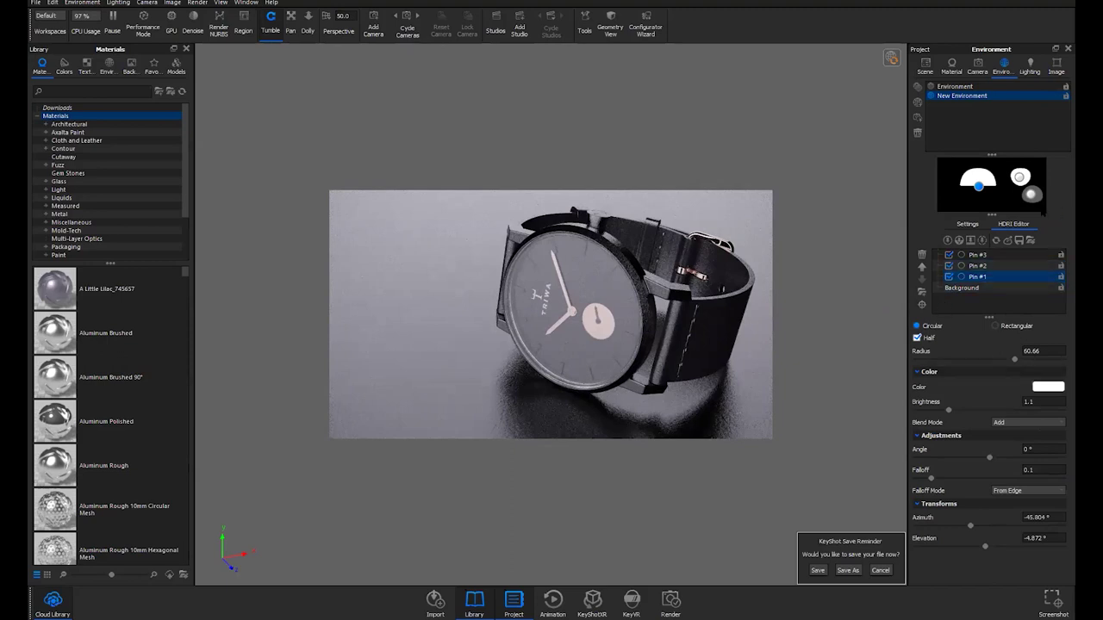
{"action": "left_click", "coordinate": [1049, 387]}
Preview reddish RGB colours and 3676–7625 K Kelvin temperatures for Pin #1
{"action": "left_click", "coordinate": [1005, 309]}
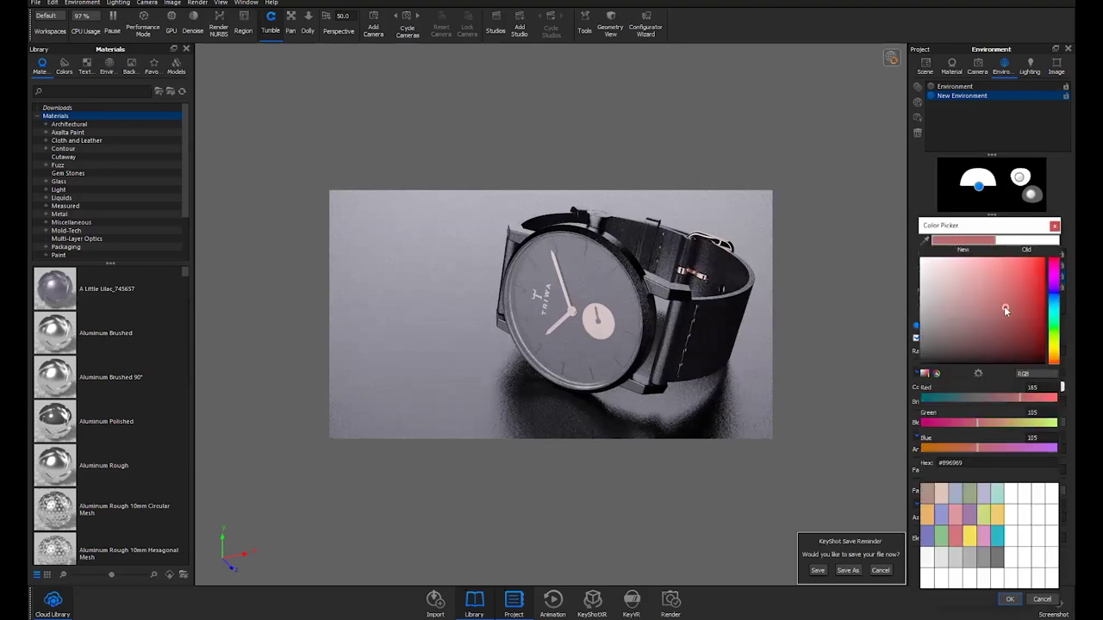
{"action": "mouse_move", "coordinate": [1005, 308]}
{"action": "left_mouse_down"}
{"action": "mouse_move", "coordinate": [1020, 324]}
{"action": "mouse_move", "coordinate": [1032, 312]}
{"action": "left_mouse_up"}
{"action": "left_click", "coordinate": [1015, 278]}
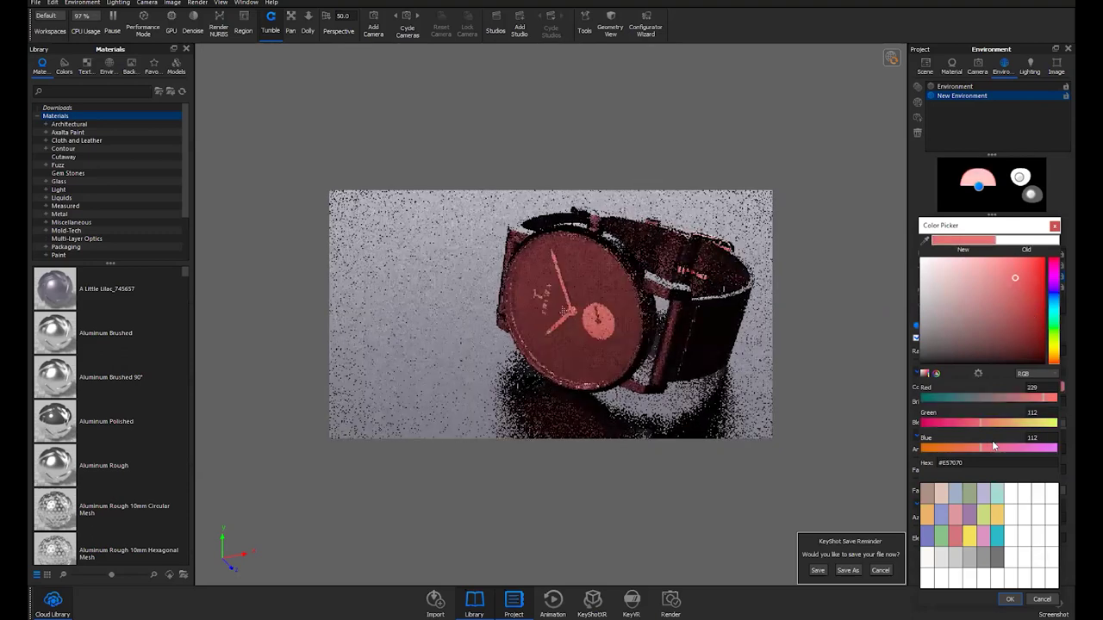
{"action": "left_click", "coordinate": [1036, 373]}
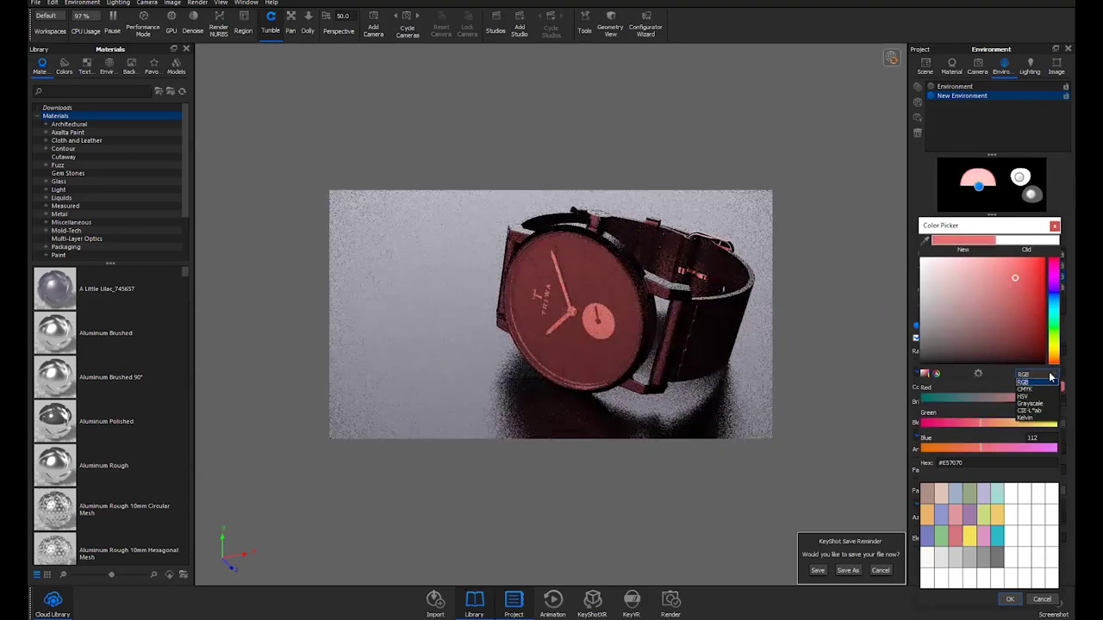
{"action": "left_click", "coordinate": [1045, 418]}
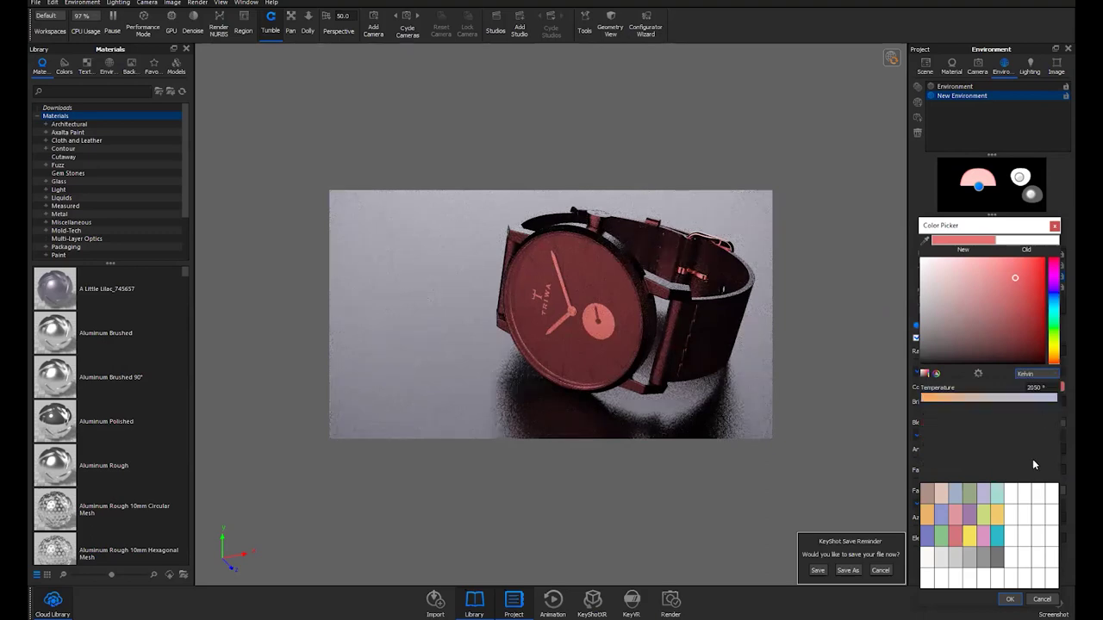
{"action": "left_click", "coordinate": [956, 398]}
{"action": "mouse_move", "coordinate": [985, 407]}
{"action": "left_mouse_down"}
{"action": "mouse_move", "coordinate": [1024, 400]}
{"action": "mouse_move", "coordinate": [1002, 402]}
{"action": "left_mouse_up"}
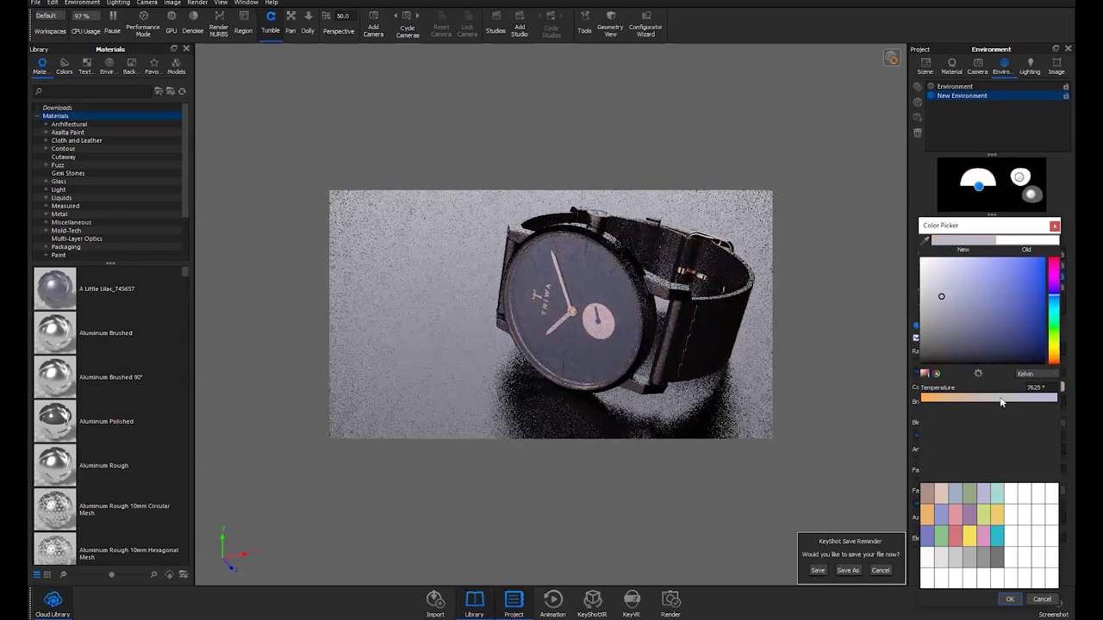
{"action": "left_click", "coordinate": [951, 399]}
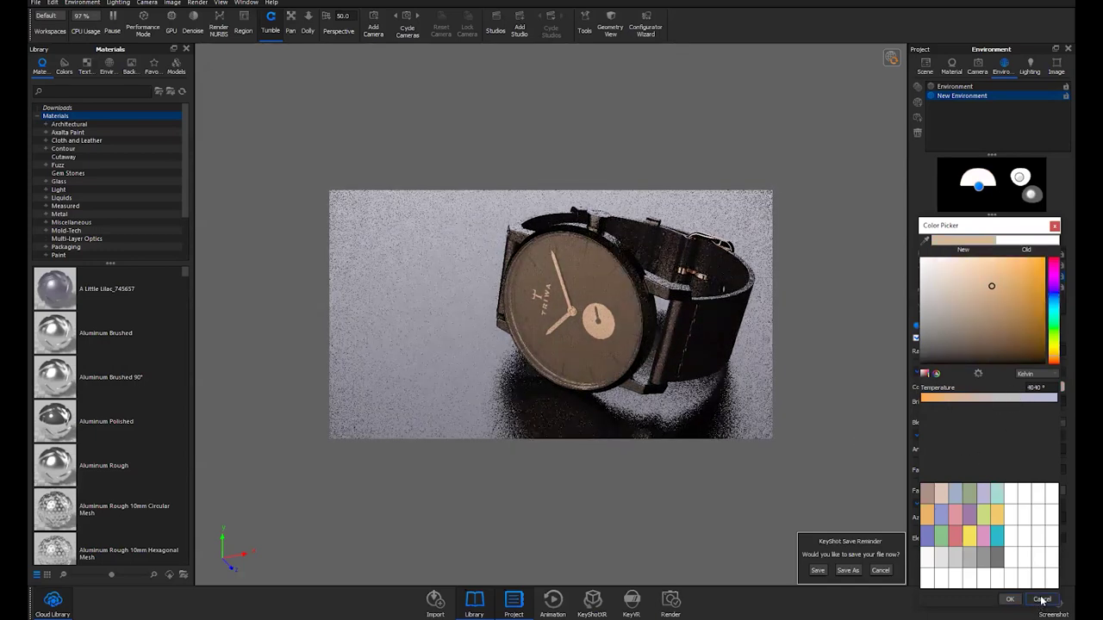
Discard the colour change to keep Pin #1 white, pause rendering, and show the 'HDRI's vs Physical Lights' slide
{"action": "left_click", "coordinate": [1041, 601]}
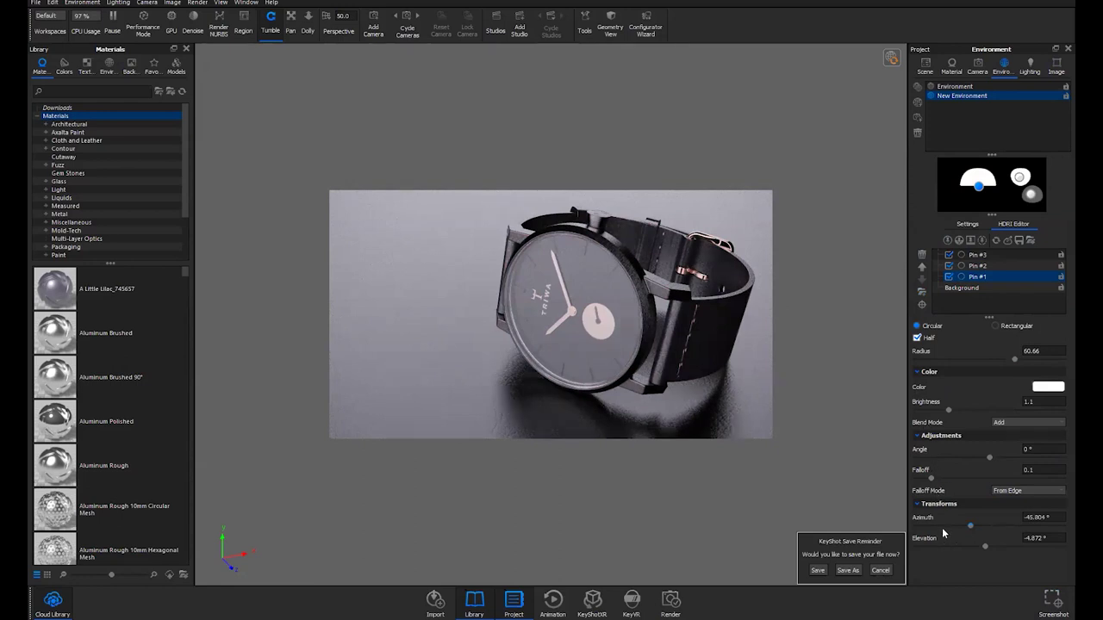
{"action": "left_click", "coordinate": [112, 19]}
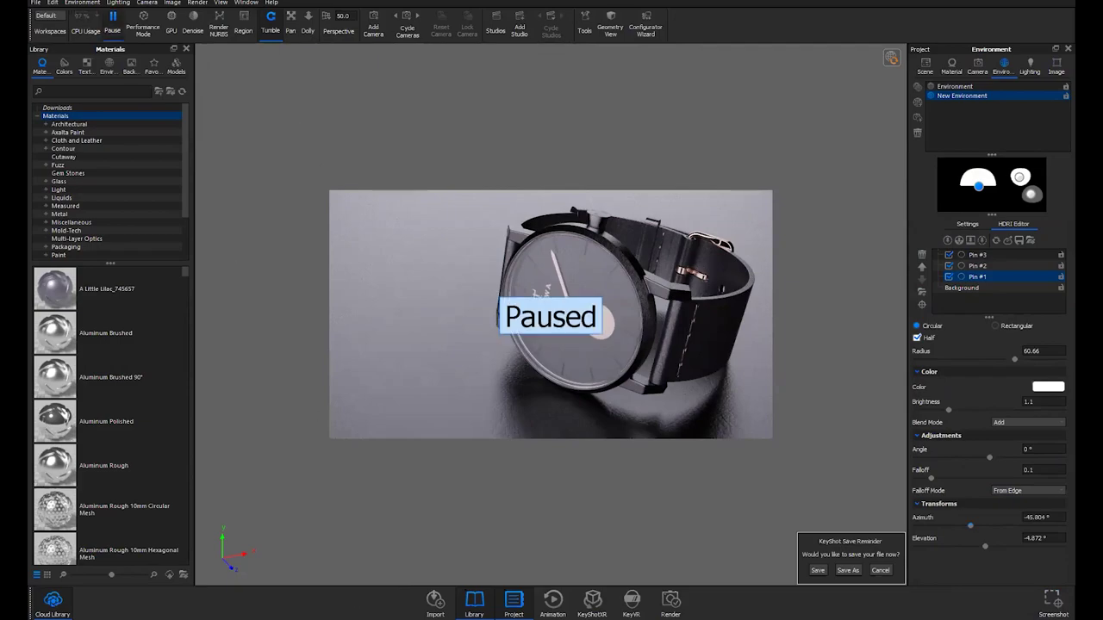
{"action": "left_click", "coordinate": [316, 490]}
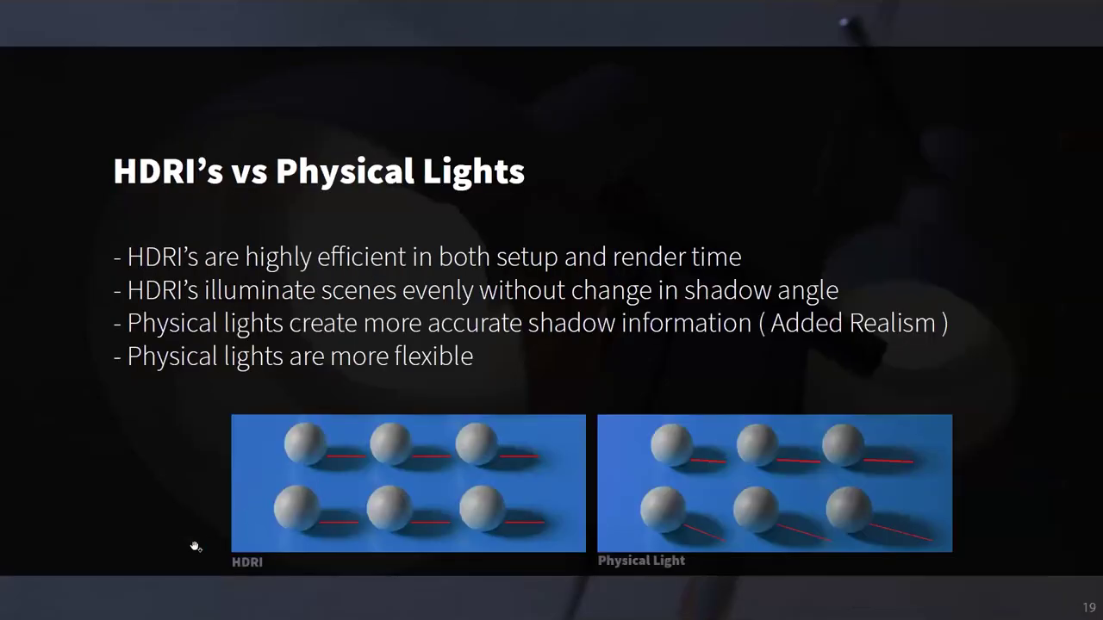
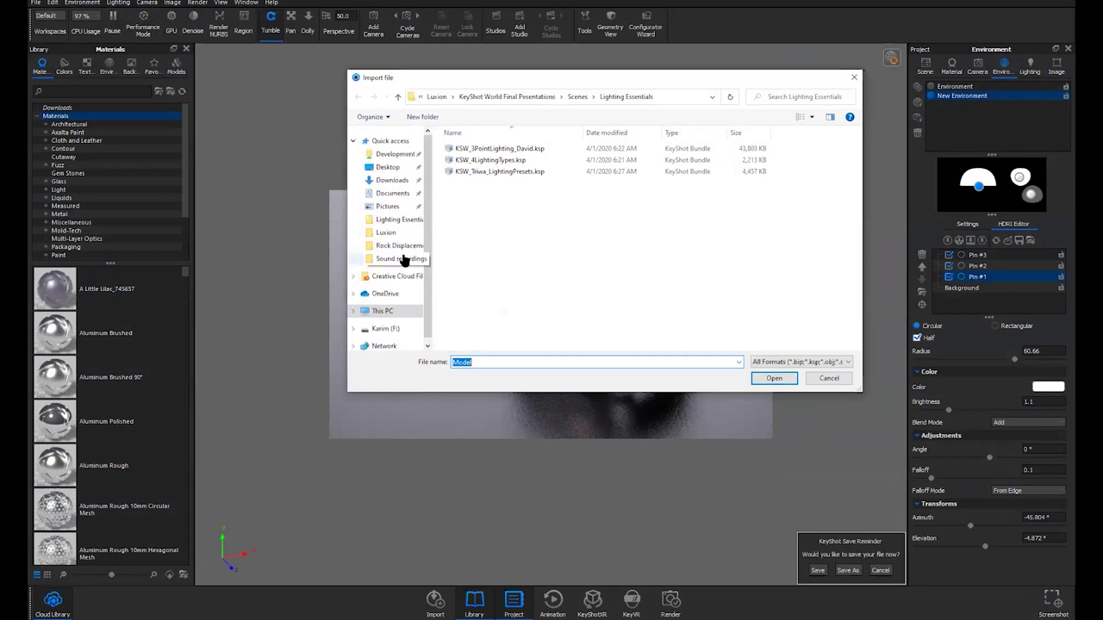
Close the Import dialog without loading KSW_Triwa_LightingPresets.ksp and show the Environment Settings tab
{"action": "left_click", "coordinate": [486, 170]}
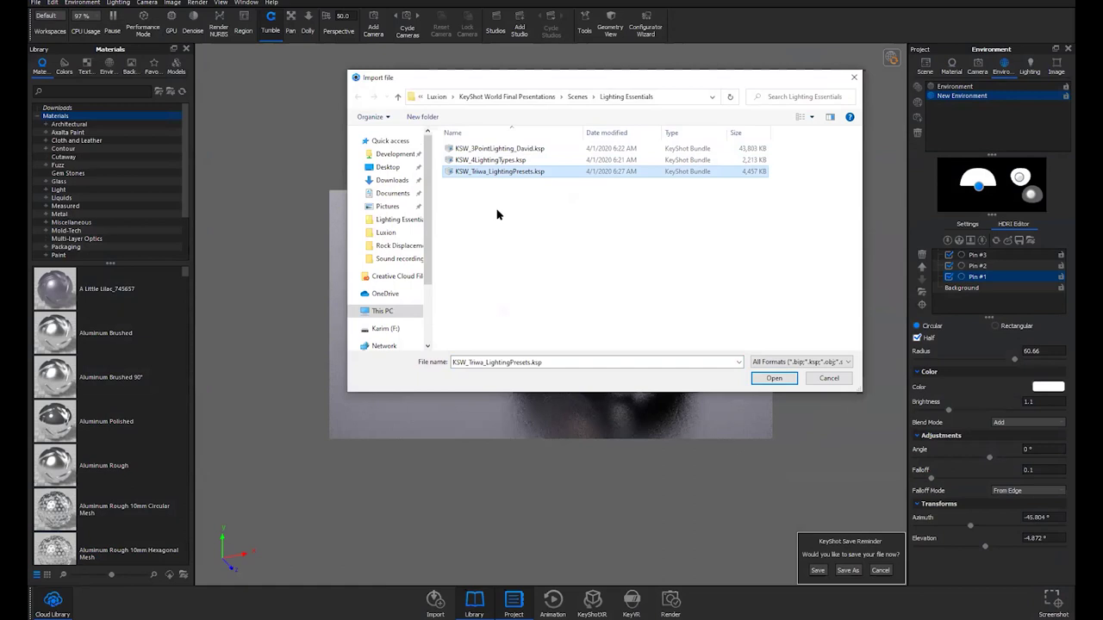
{"action": "left_click", "coordinate": [852, 79]}
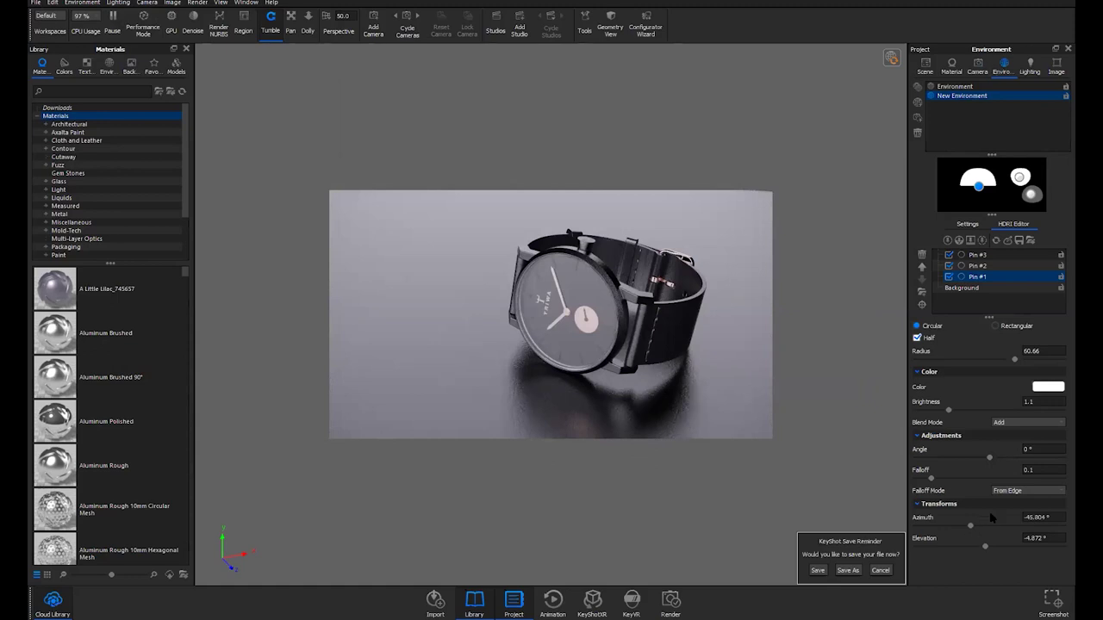
{"action": "left_click", "coordinate": [975, 227]}
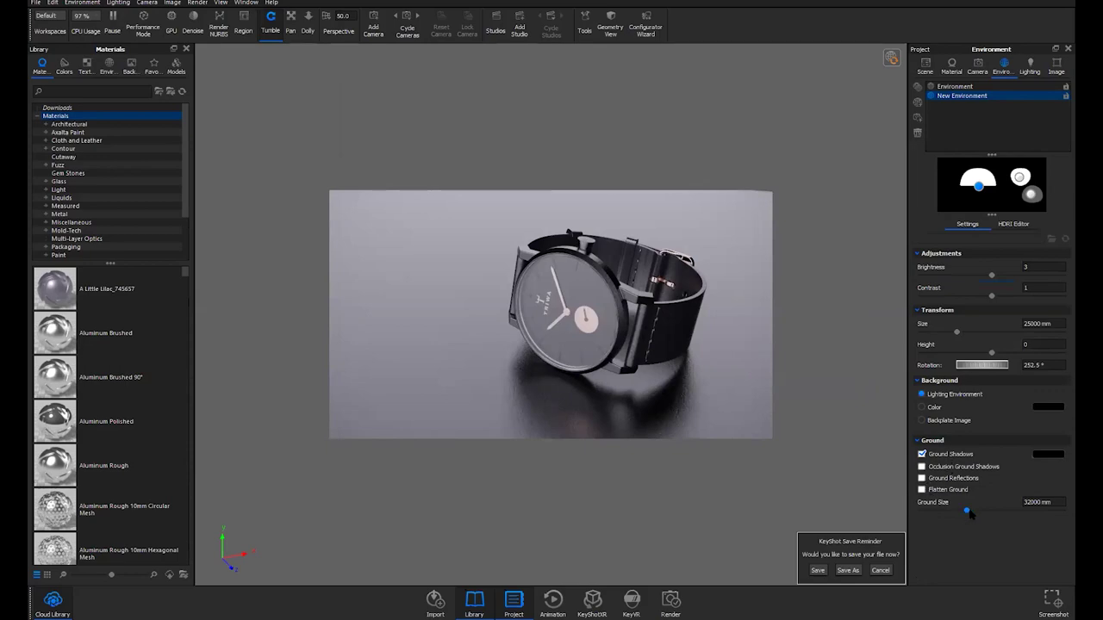
Adjust the environment's Ground Size slider until it reads 11600 mm
{"action": "left_click_drag", "start_coordinate": [969, 511], "coordinate": [981, 513]}
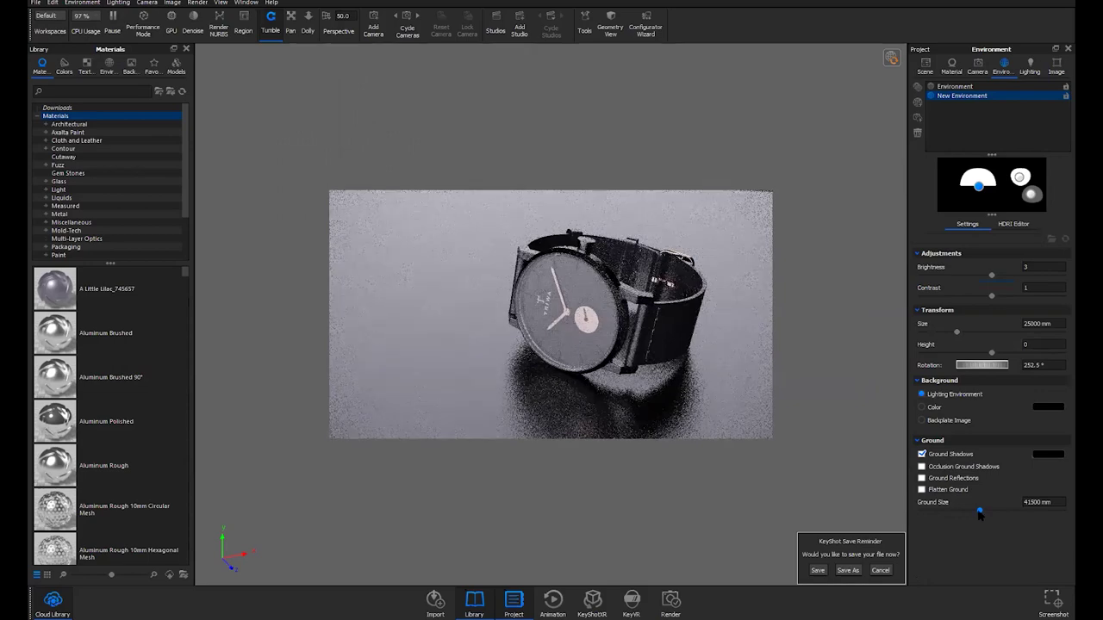
{"action": "left_click_drag", "start_coordinate": [979, 512], "coordinate": [965, 512]}
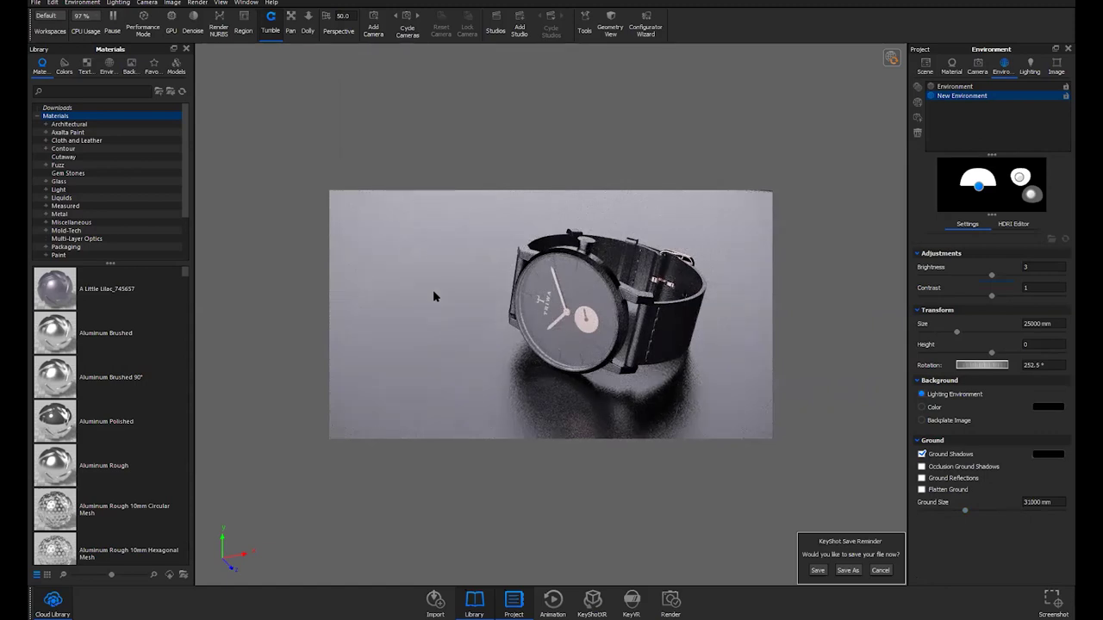
{"action": "left_click_drag", "start_coordinate": [965, 510], "coordinate": [939, 512]}
Look at the Edit > Add Geometry menu and close it without adding anything
{"action": "left_click", "coordinate": [51, 3]}
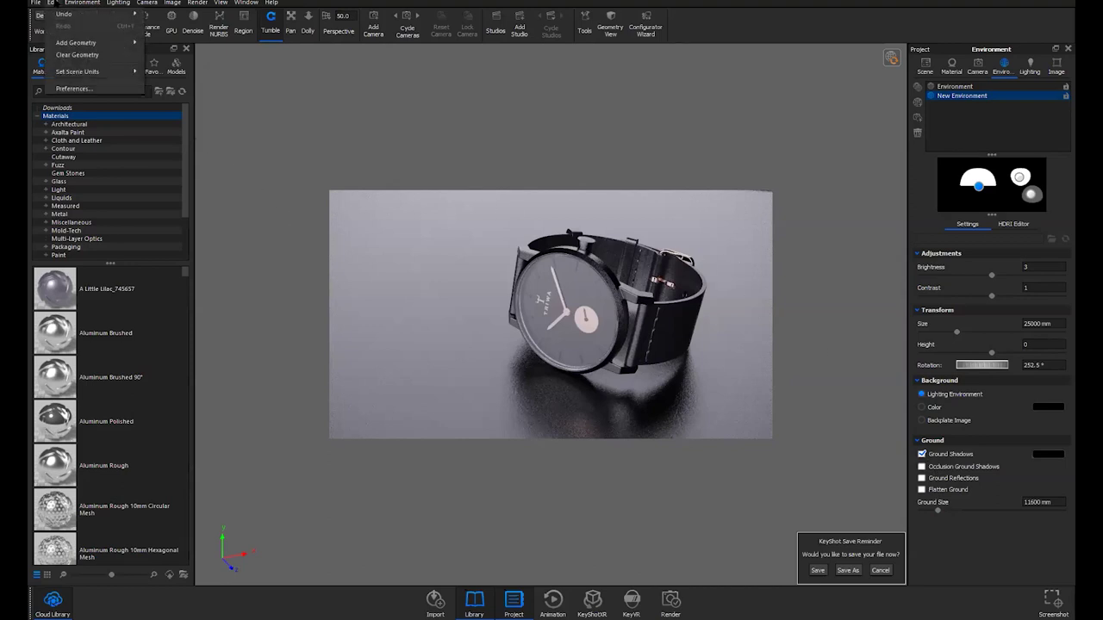
{"action": "mouse_move", "coordinate": [86, 42]}
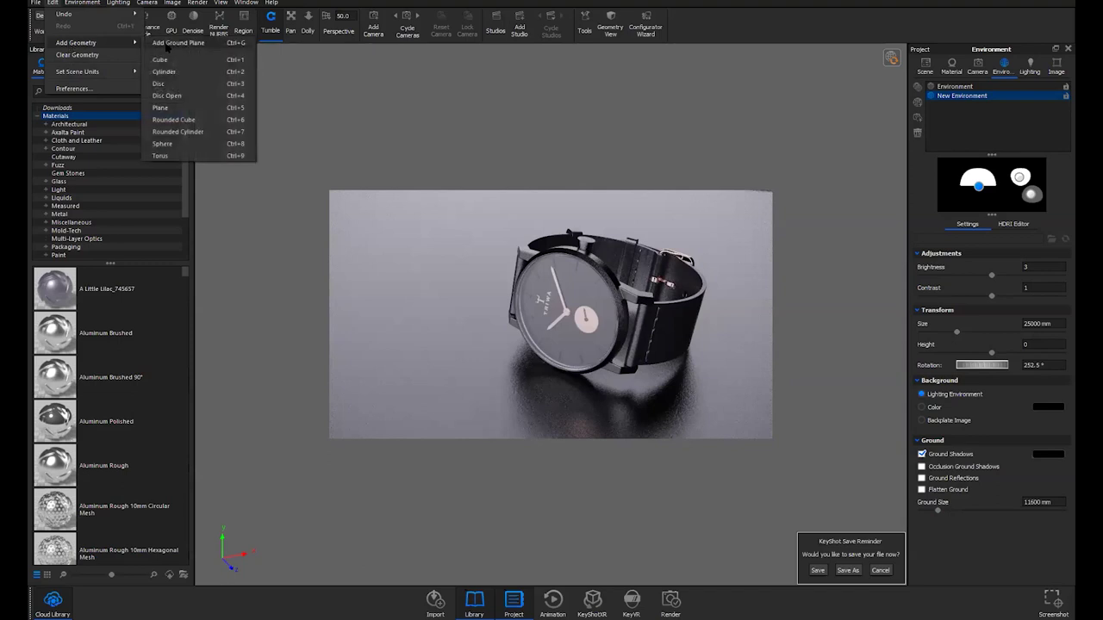
{"action": "left_click", "coordinate": [286, 343]}
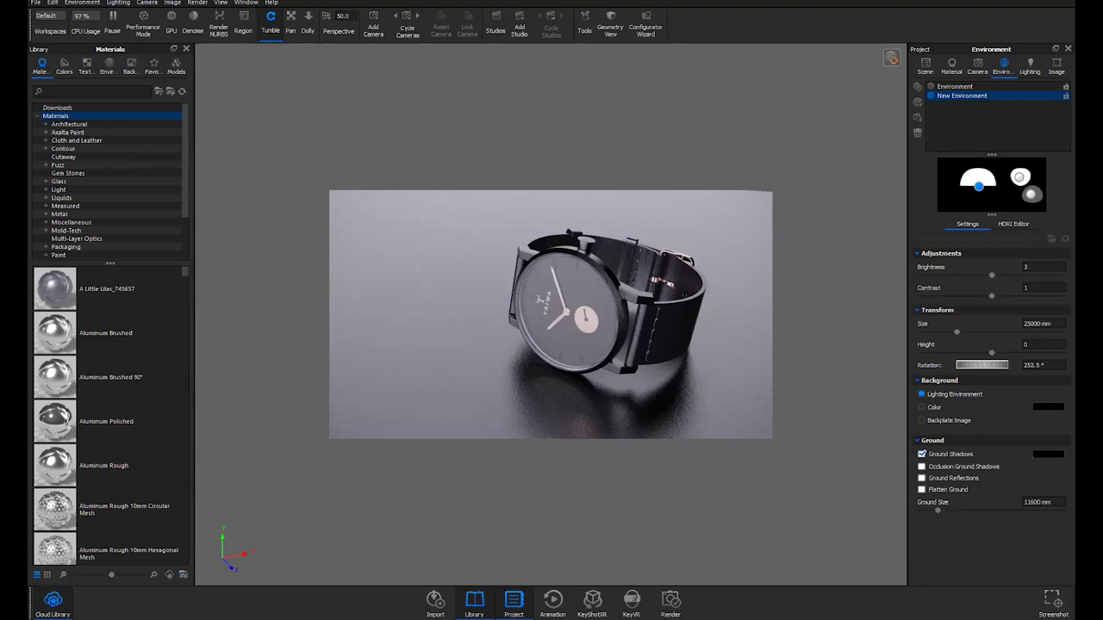
Switch to the bust scene, resume its render and cancel the pending light colour change
{"action": "left_click", "coordinate": [211, 576]}
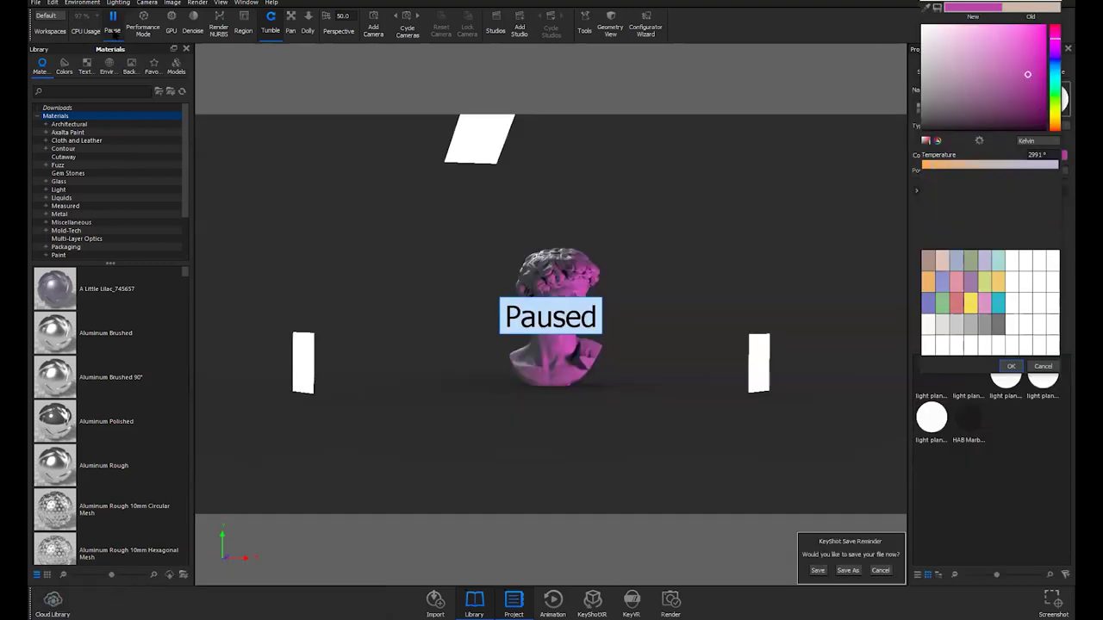
{"action": "left_click", "coordinate": [112, 26]}
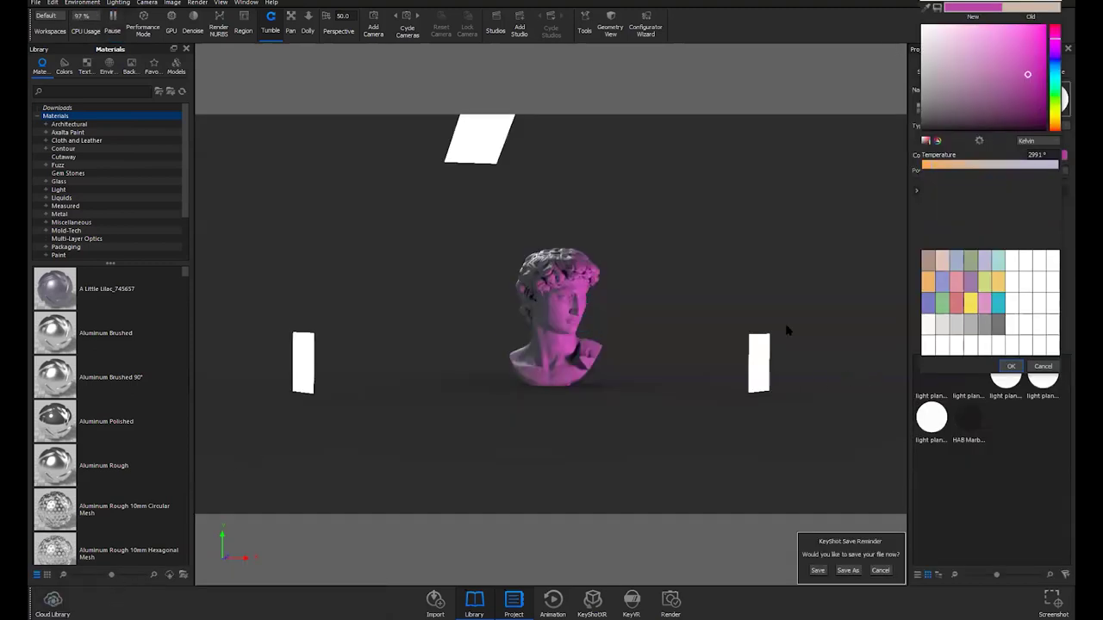
{"action": "left_click", "coordinate": [1043, 366]}
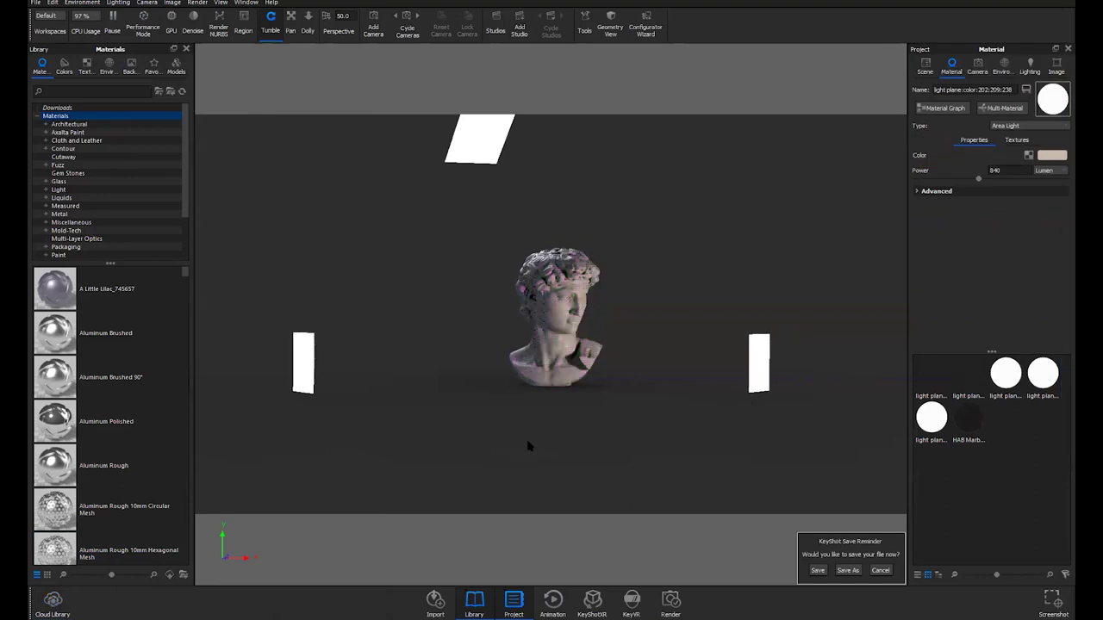
{"action": "left_click_drag", "start_coordinate": [565, 366], "coordinate": [493, 382]}
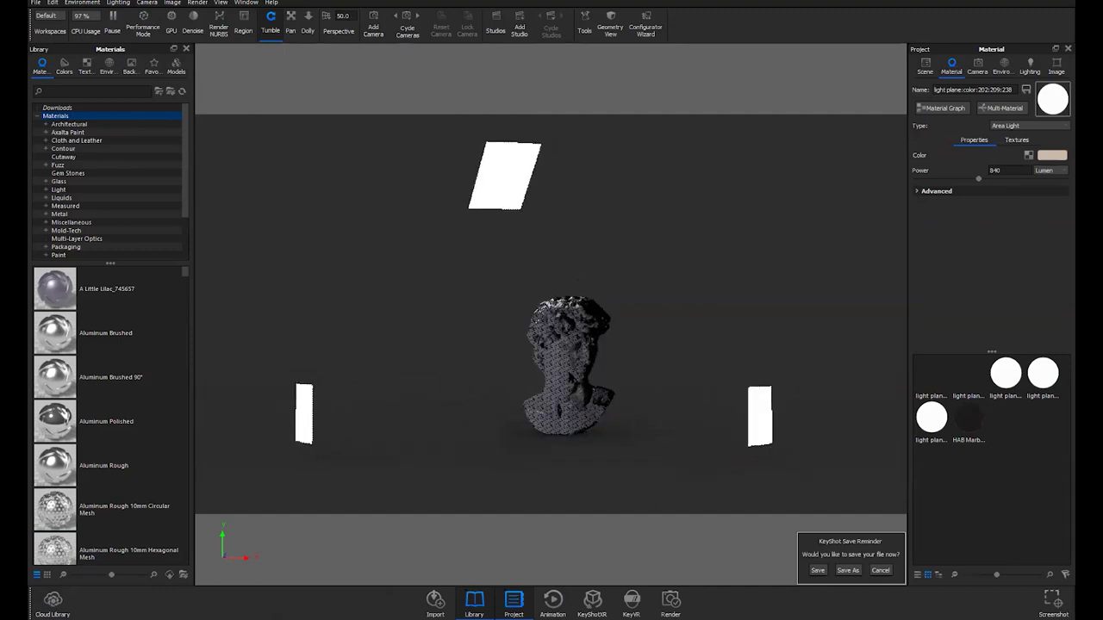
{"action": "left_click_drag", "start_coordinate": [571, 392], "coordinate": [701, 385]}
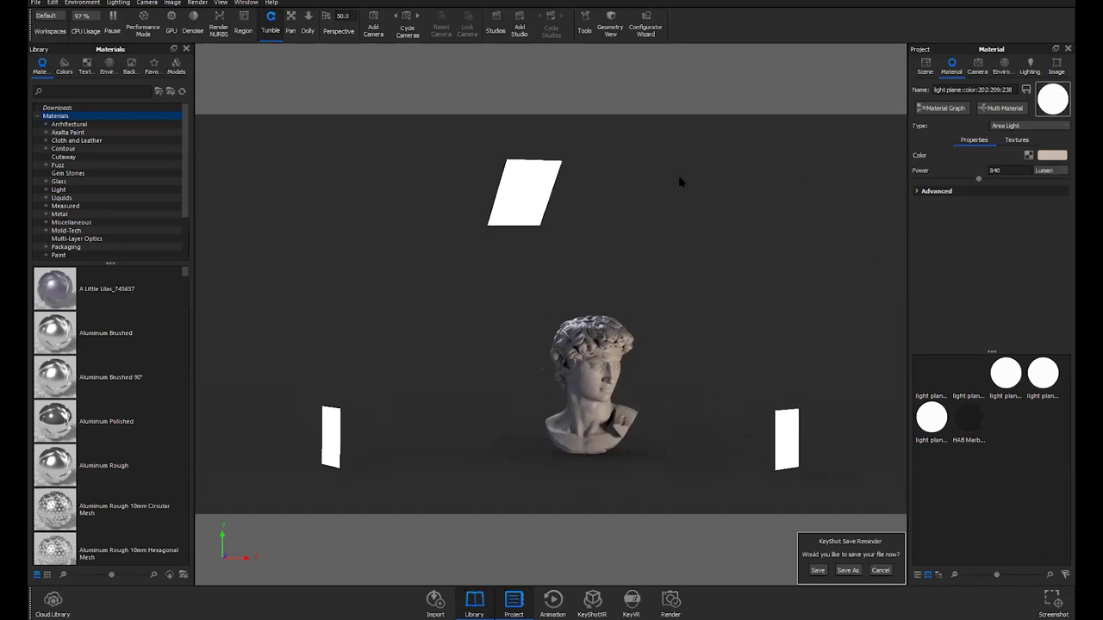
Drag a Plane primitive from Library > Models into the bust scene
{"action": "left_click", "coordinate": [174, 72]}
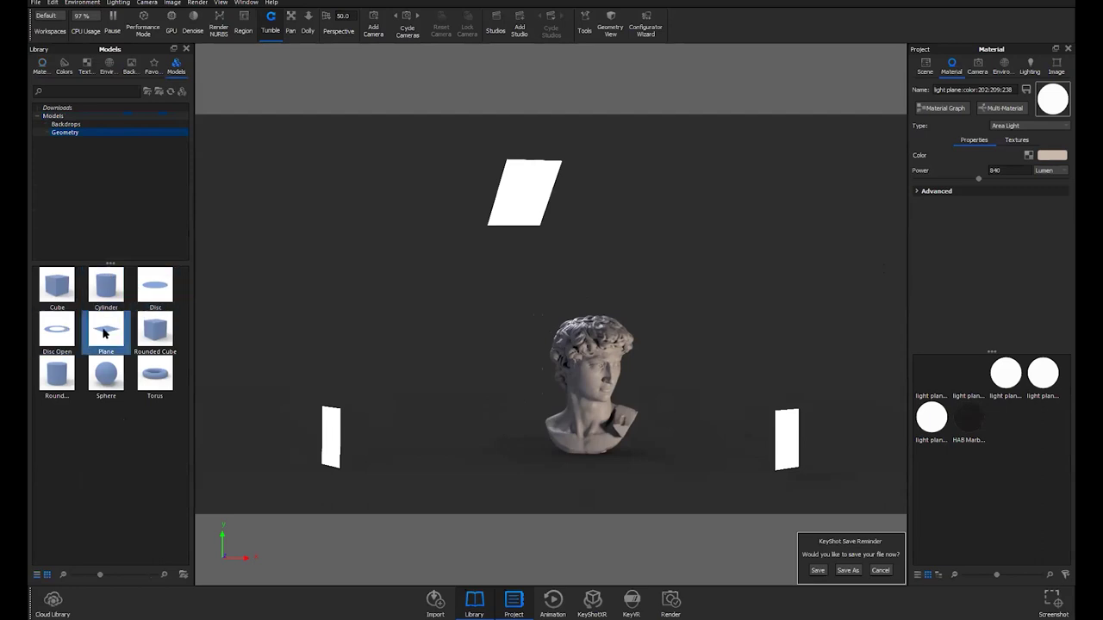
{"action": "left_click_drag", "start_coordinate": [105, 334], "coordinate": [411, 460]}
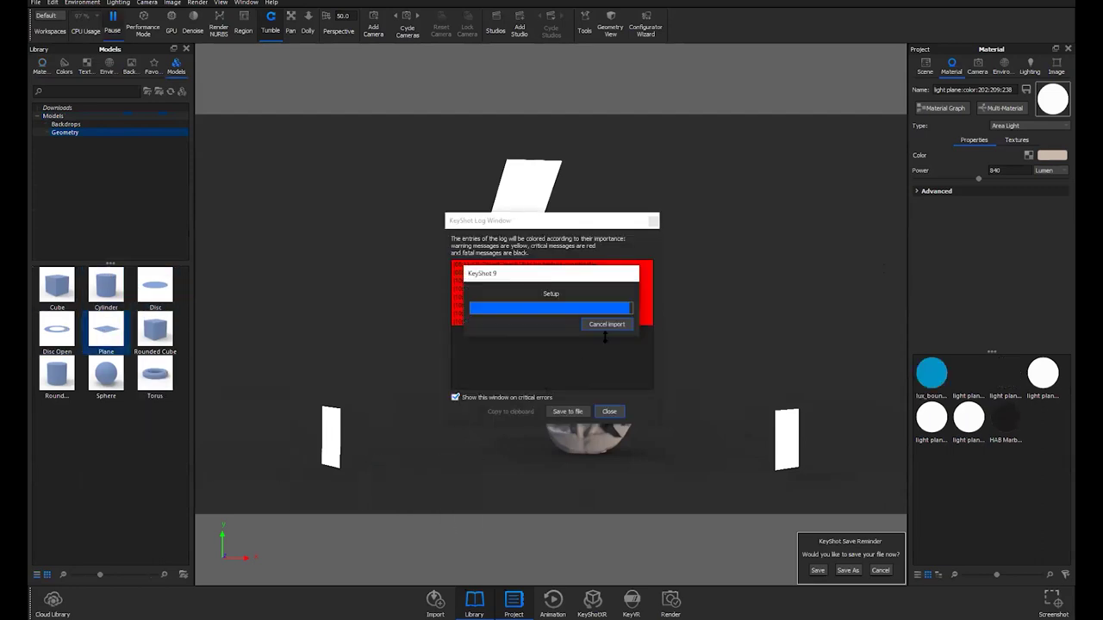
{"action": "left_click", "coordinate": [599, 411]}
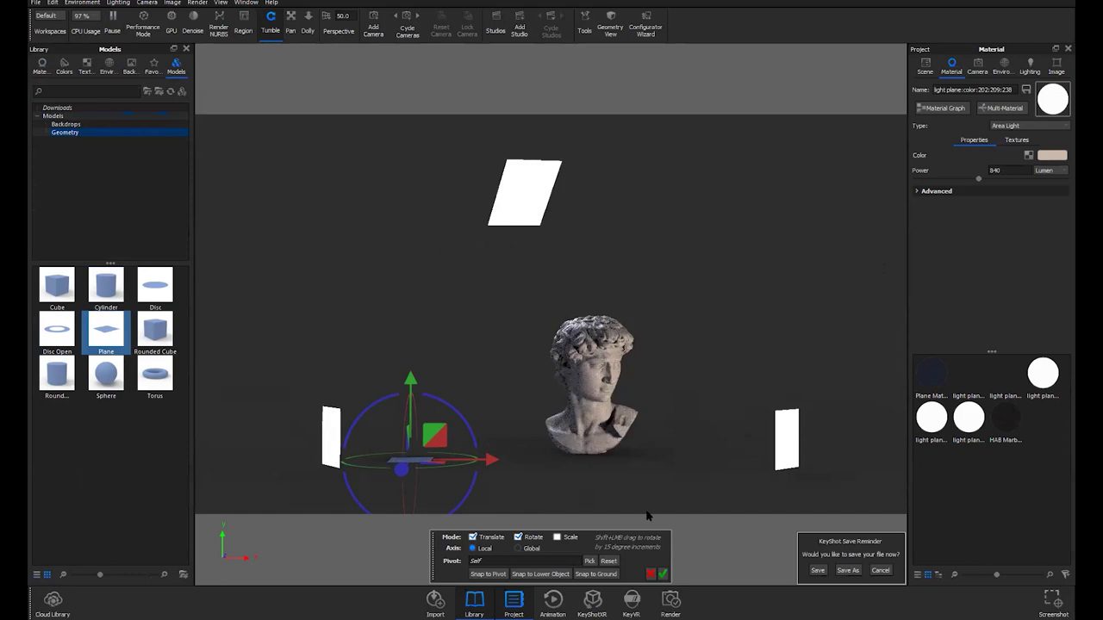
{"action": "left_click", "coordinate": [499, 471]}
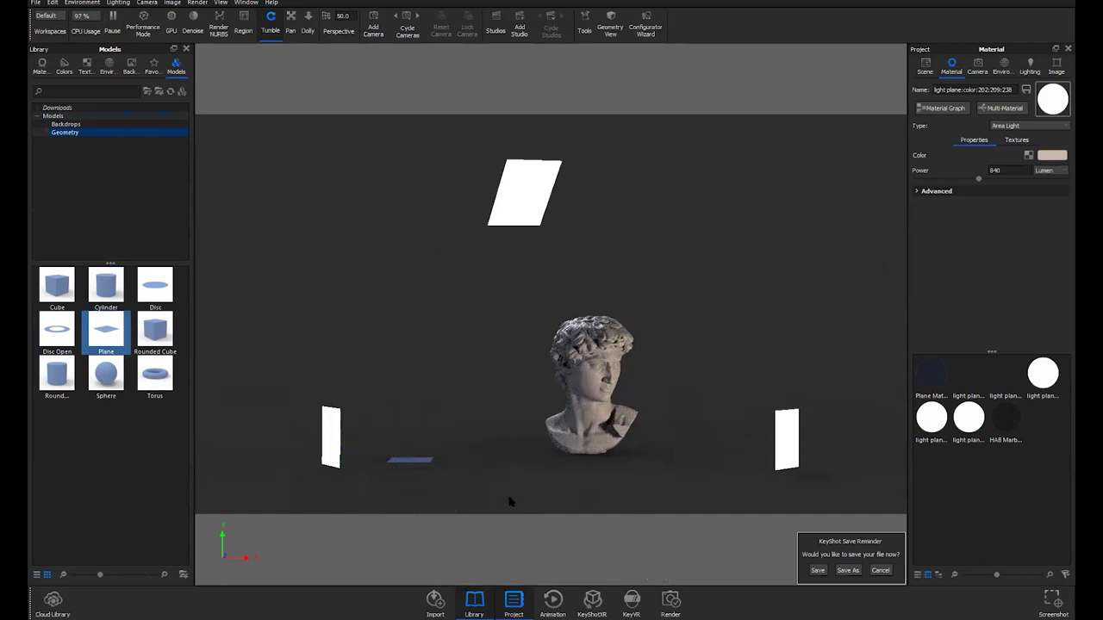
{"action": "left_click_drag", "start_coordinate": [509, 503], "coordinate": [404, 494]}
{"action": "scroll", "coordinate": [466, 419], "scroll_direction": "down", "scroll_amount": 2}
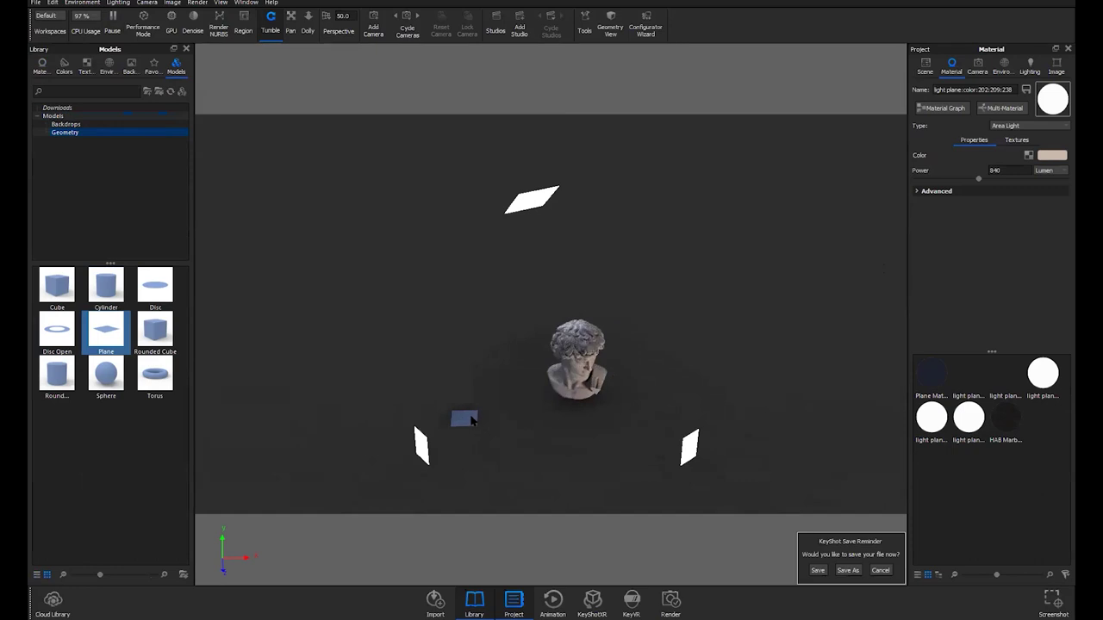
Use Move Part to rotate the small plane and shift it beside the left light
{"action": "right_click", "coordinate": [472, 420]}
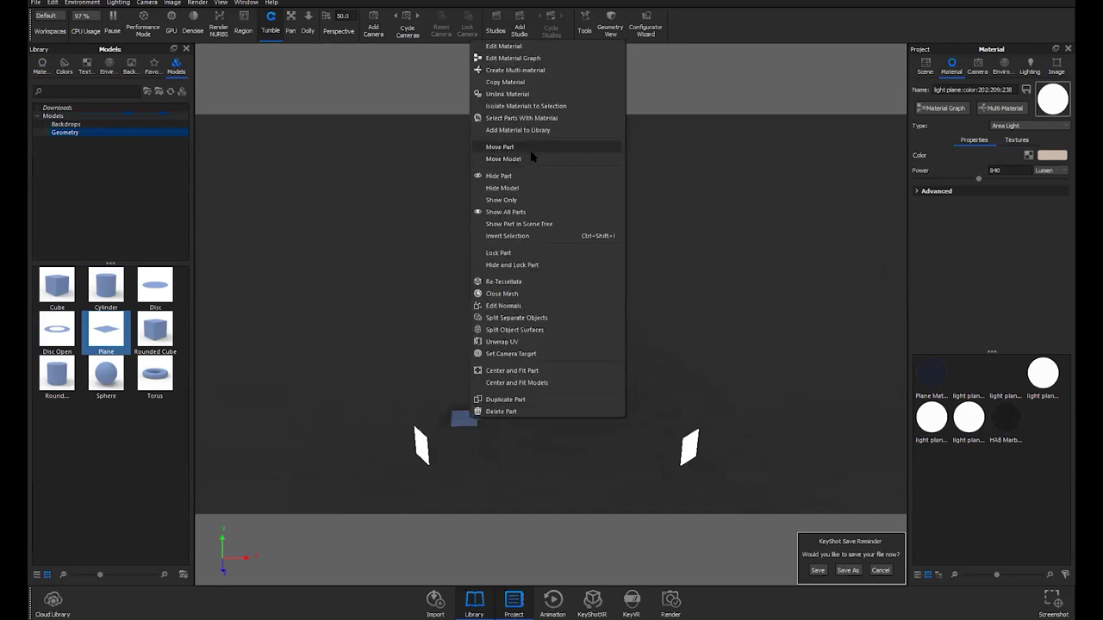
{"action": "left_click", "coordinate": [530, 150]}
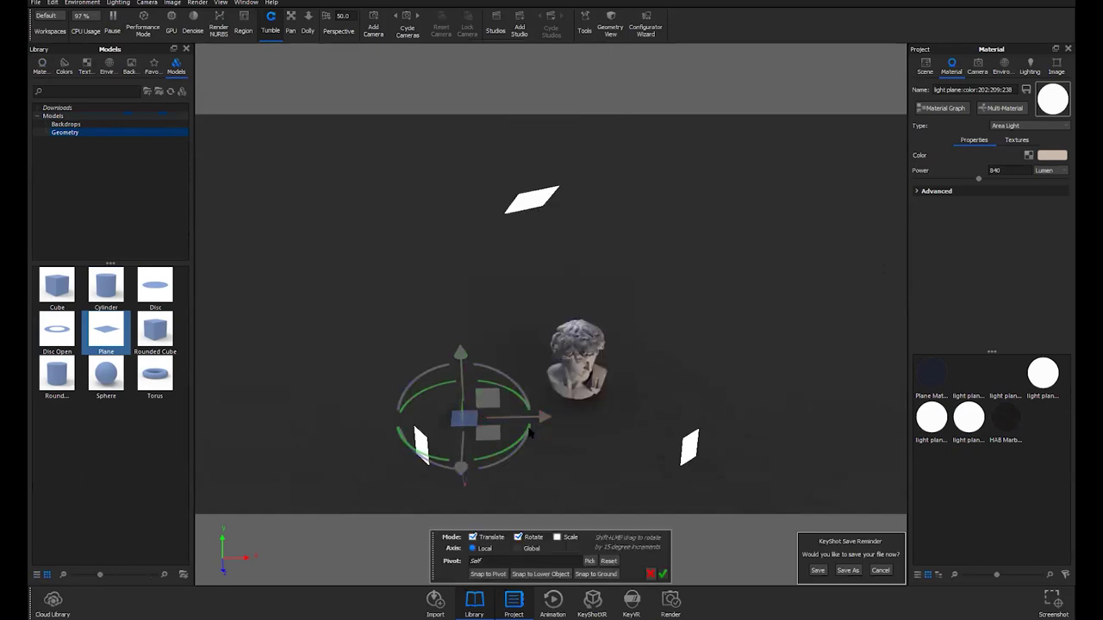
{"action": "left_click_drag", "start_coordinate": [530, 434], "coordinate": [635, 413]}
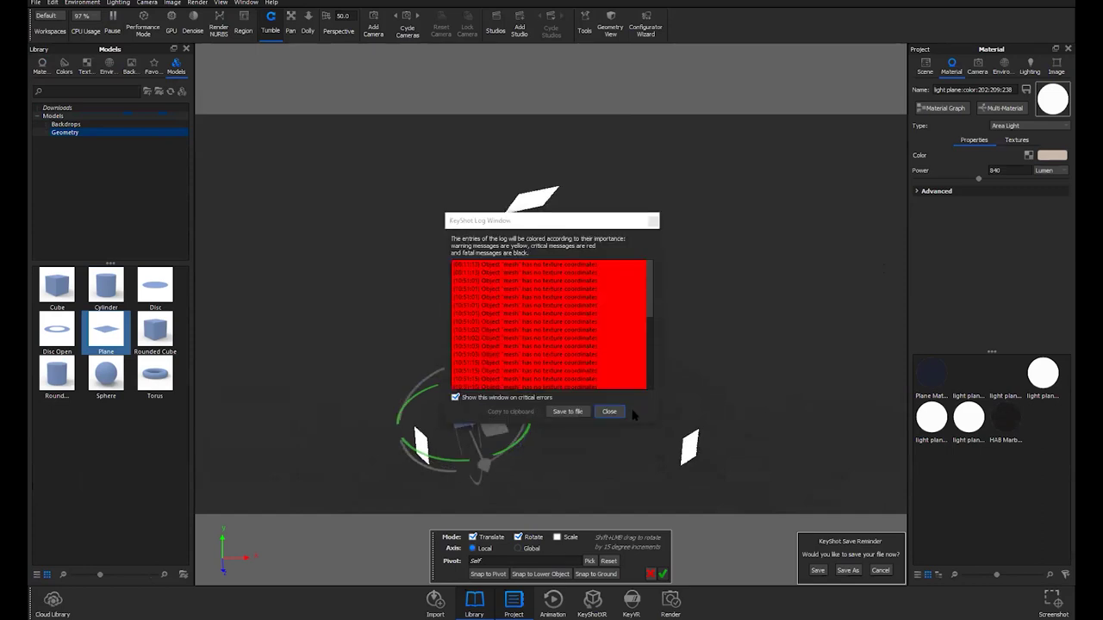
{"action": "left_click", "coordinate": [614, 413]}
{"action": "left_click_drag", "start_coordinate": [542, 403], "coordinate": [535, 408]}
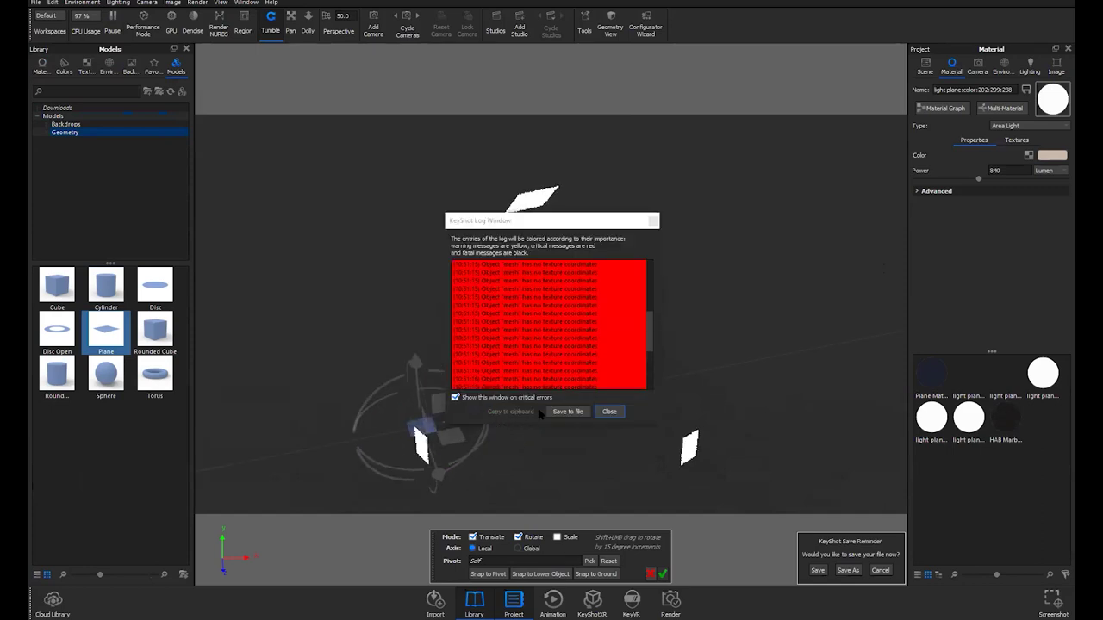
{"action": "left_click", "coordinate": [607, 412]}
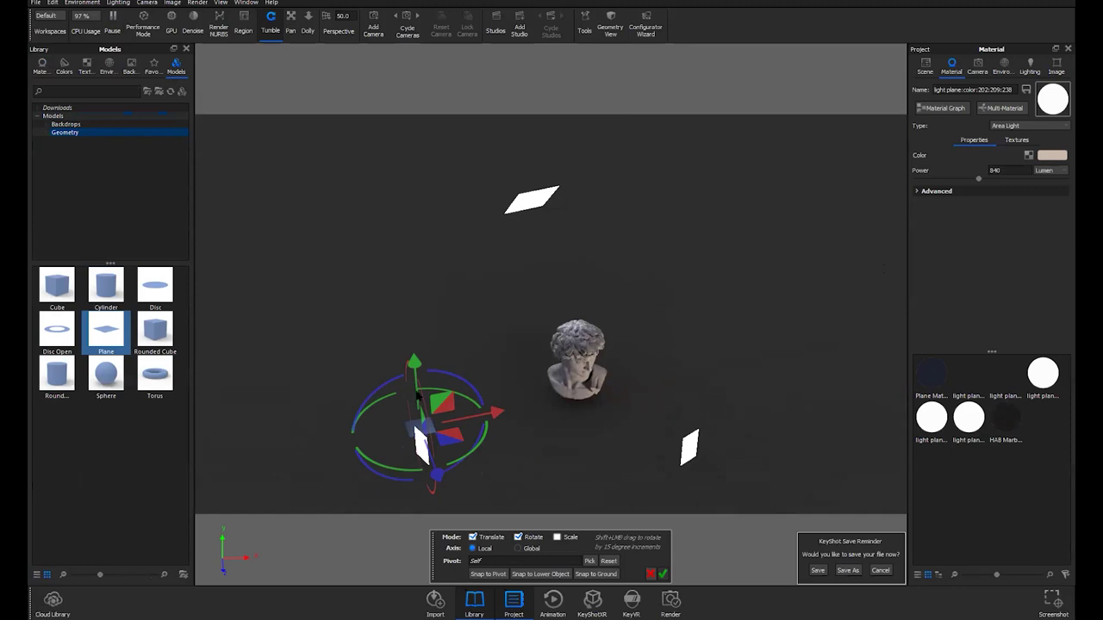
Inspect the top light plane, pause the bust render and return to the watch scene
{"action": "left_click", "coordinate": [529, 203]}
{"action": "right_click", "coordinate": [529, 203]}
{"action": "left_click", "coordinate": [519, 323]}
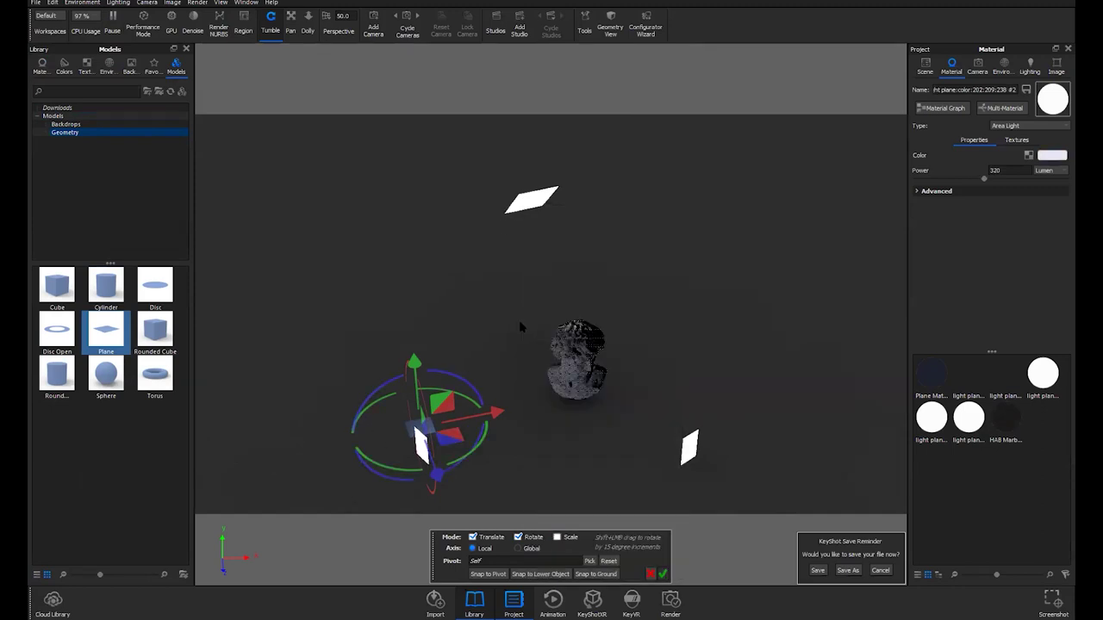
{"action": "left_click", "coordinate": [113, 19]}
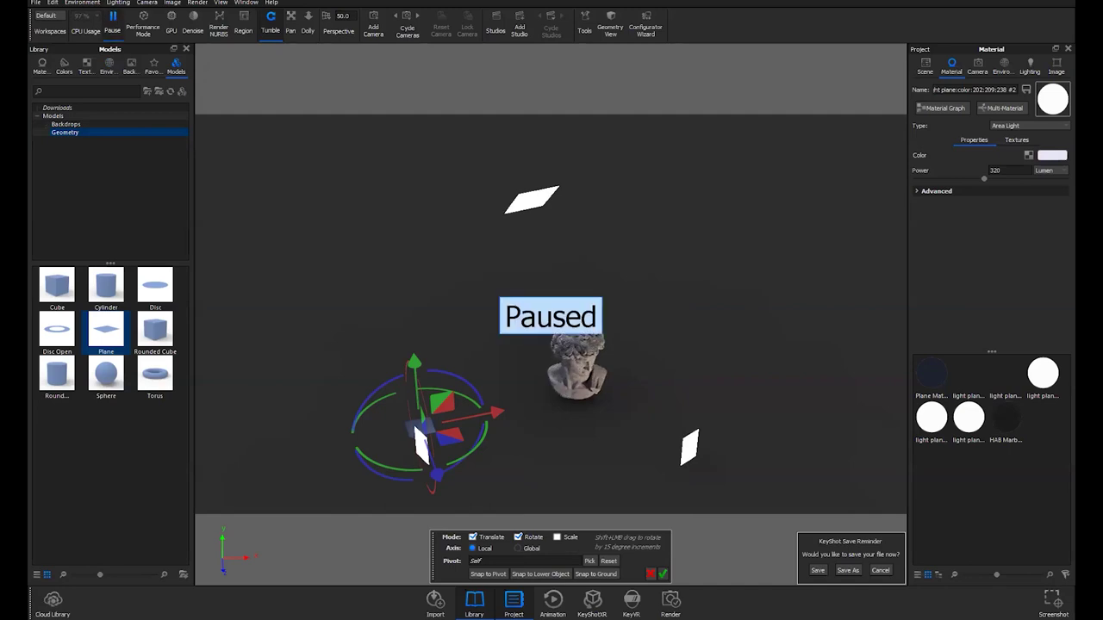
{"action": "left_click", "coordinate": [86, 586]}
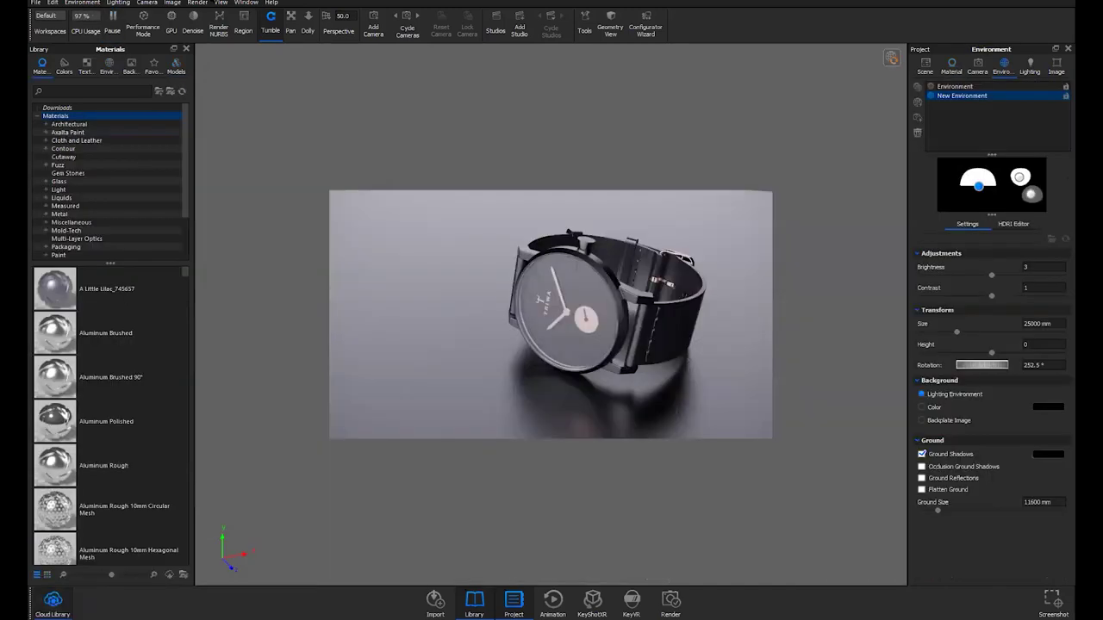
Drag a Plane primitive from Library > Models into the watch scene
{"action": "left_click", "coordinate": [176, 65]}
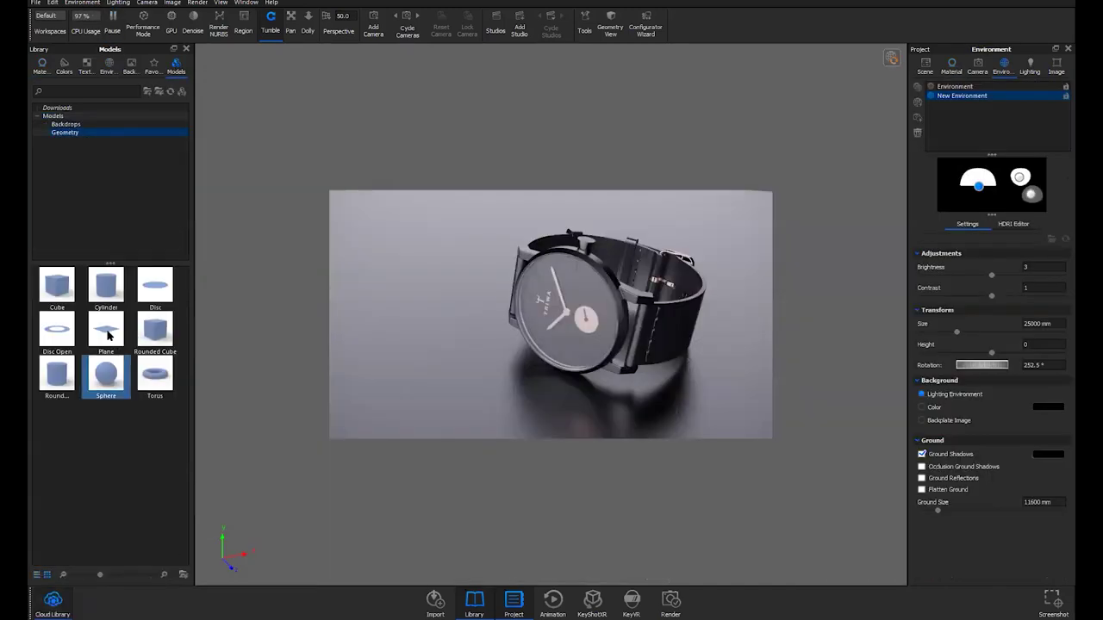
{"action": "left_click_drag", "start_coordinate": [106, 331], "coordinate": [401, 393]}
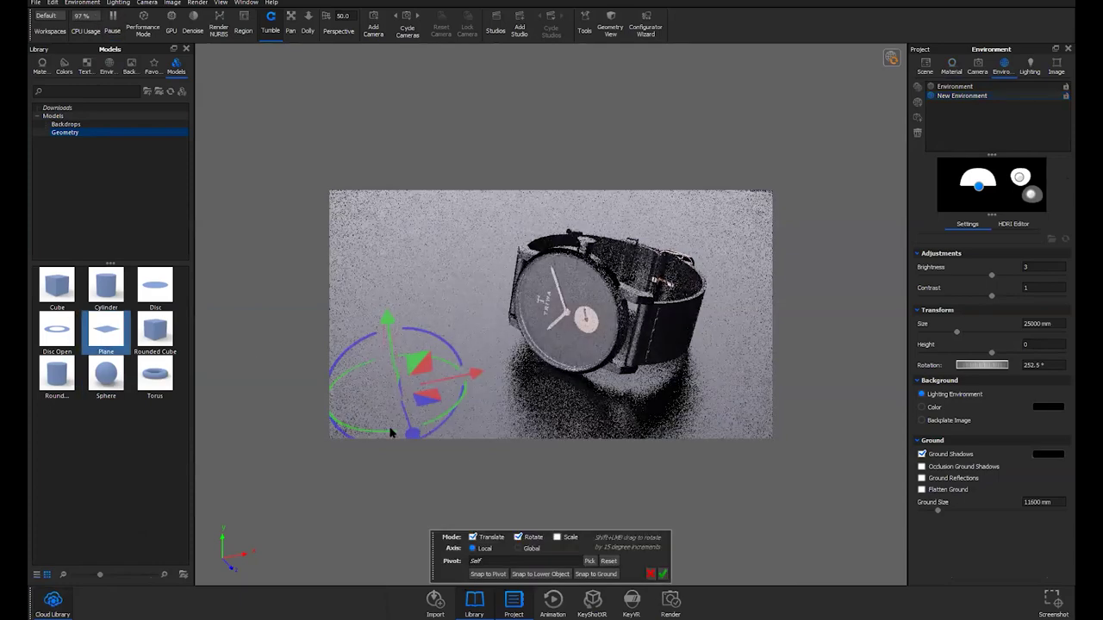
{"action": "left_click_drag", "start_coordinate": [392, 431], "coordinate": [502, 393]}
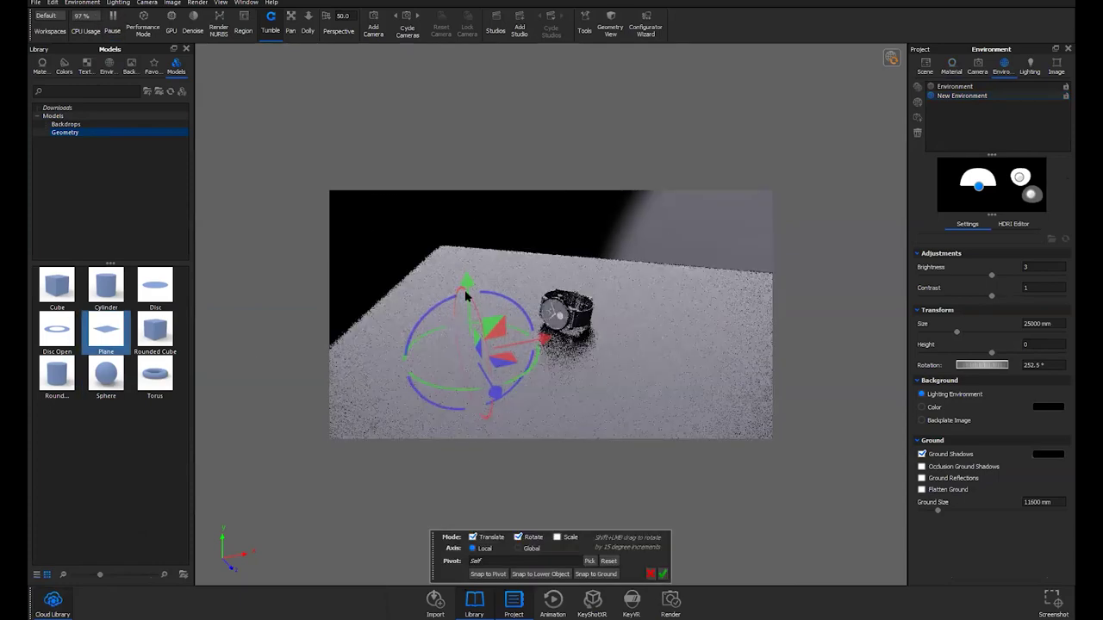
Rotate the plane upright into a wall behind the watch, turned to face the view
{"action": "left_click_drag", "start_coordinate": [465, 259], "coordinate": [524, 288]}
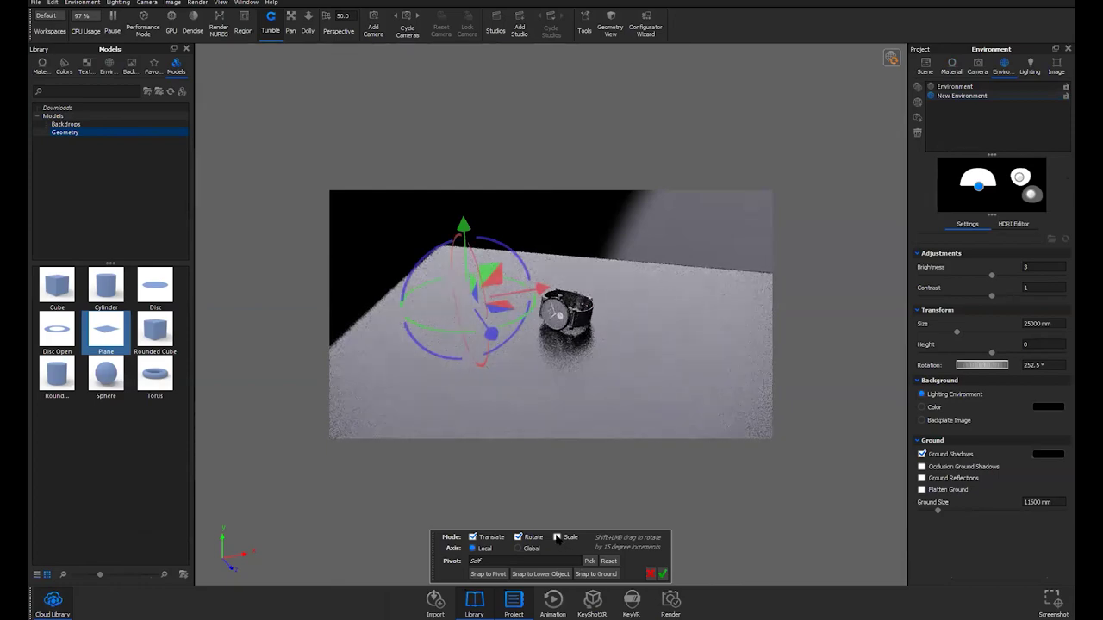
{"action": "left_click", "coordinate": [556, 538]}
{"action": "left_click_drag", "start_coordinate": [475, 308], "coordinate": [505, 332]}
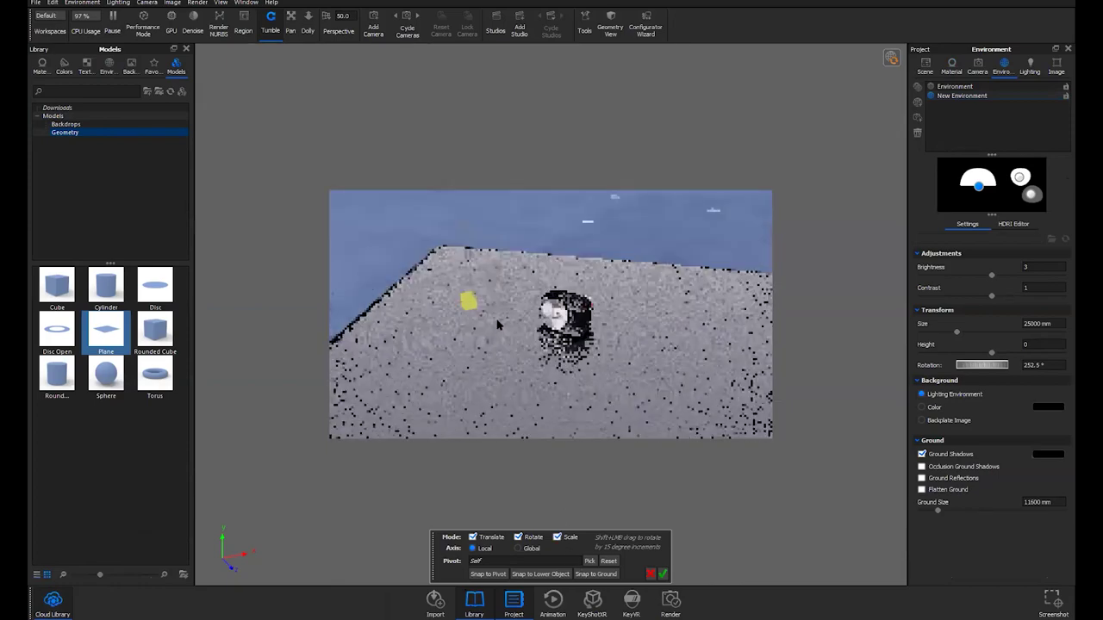
{"action": "key", "text": "ctrl+z"}
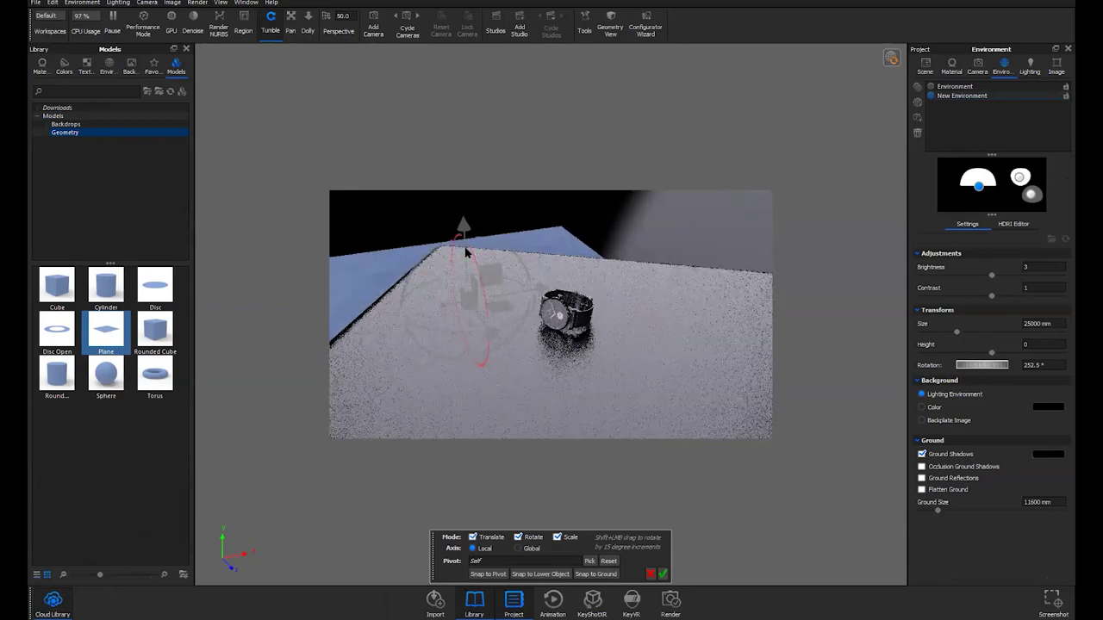
{"action": "left_click_drag", "start_coordinate": [464, 245], "coordinate": [468, 300]}
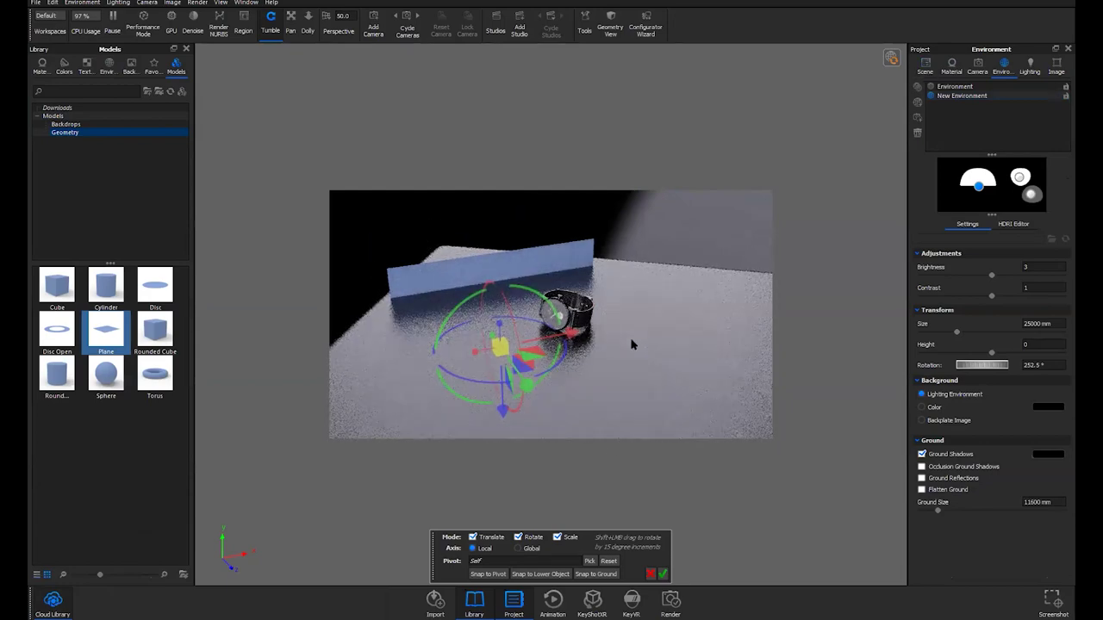
{"action": "left_click_drag", "start_coordinate": [570, 345], "coordinate": [502, 376]}
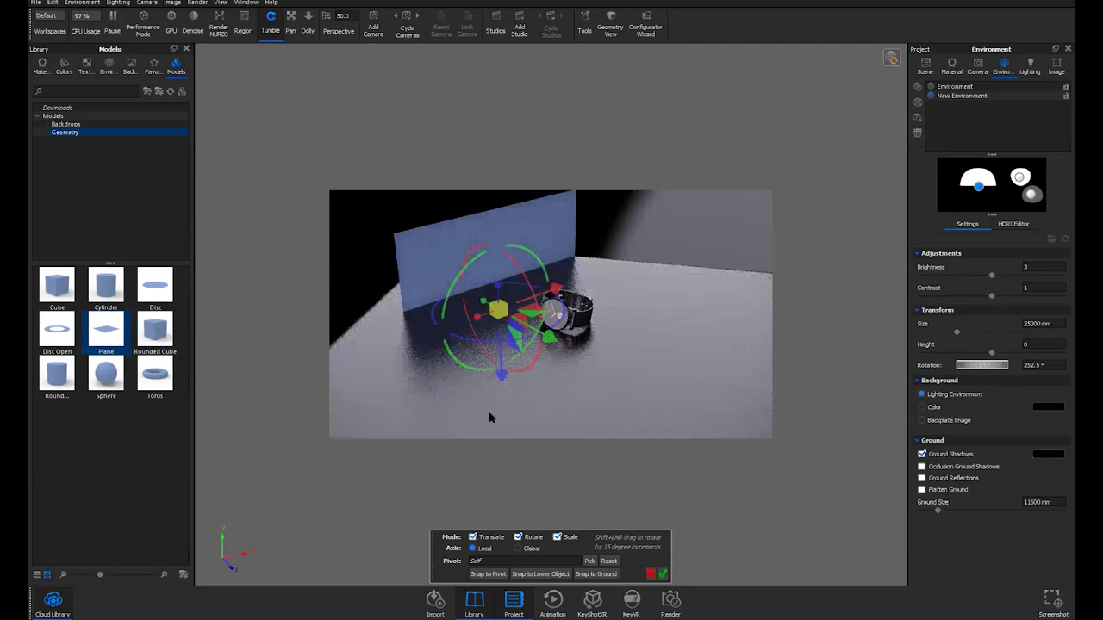
{"action": "left_click_drag", "start_coordinate": [490, 418], "coordinate": [499, 396]}
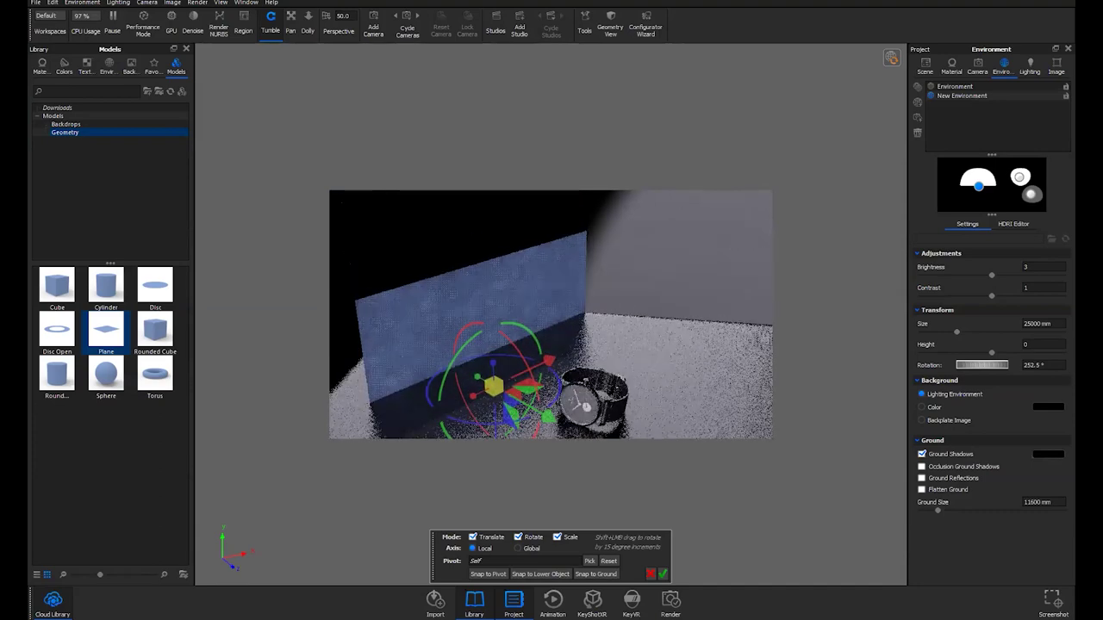
{"action": "left_click", "coordinate": [663, 574]}
Apply Area Light 1200 Lumen Pulse Neutral from Materials > Light > Area Light to the upright plane
{"action": "left_click", "coordinate": [42, 66]}
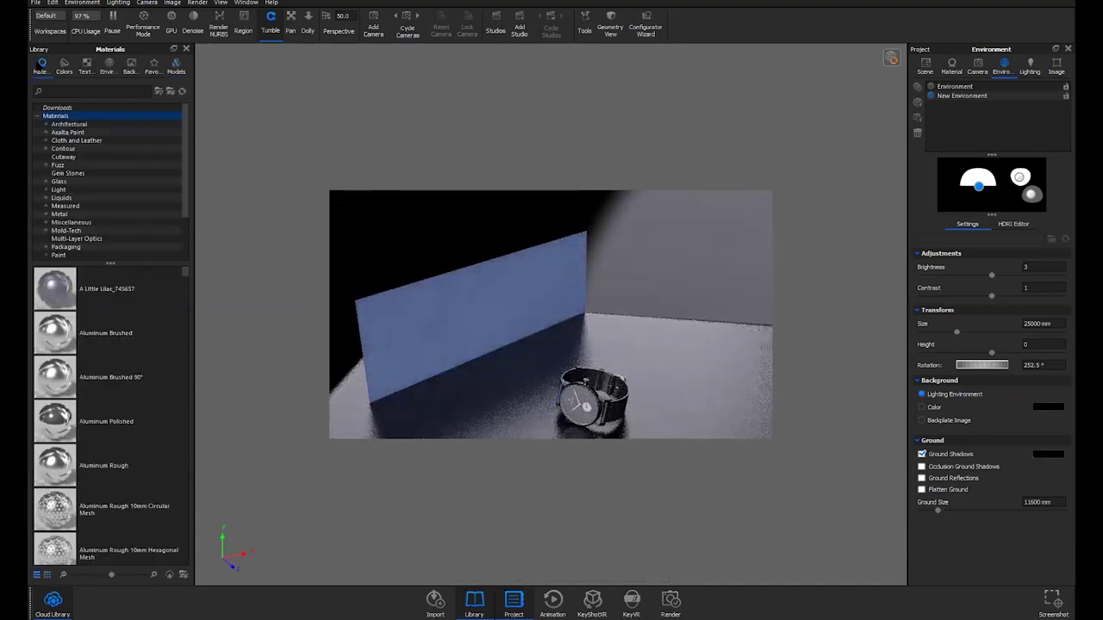
{"action": "left_click", "coordinate": [55, 190]}
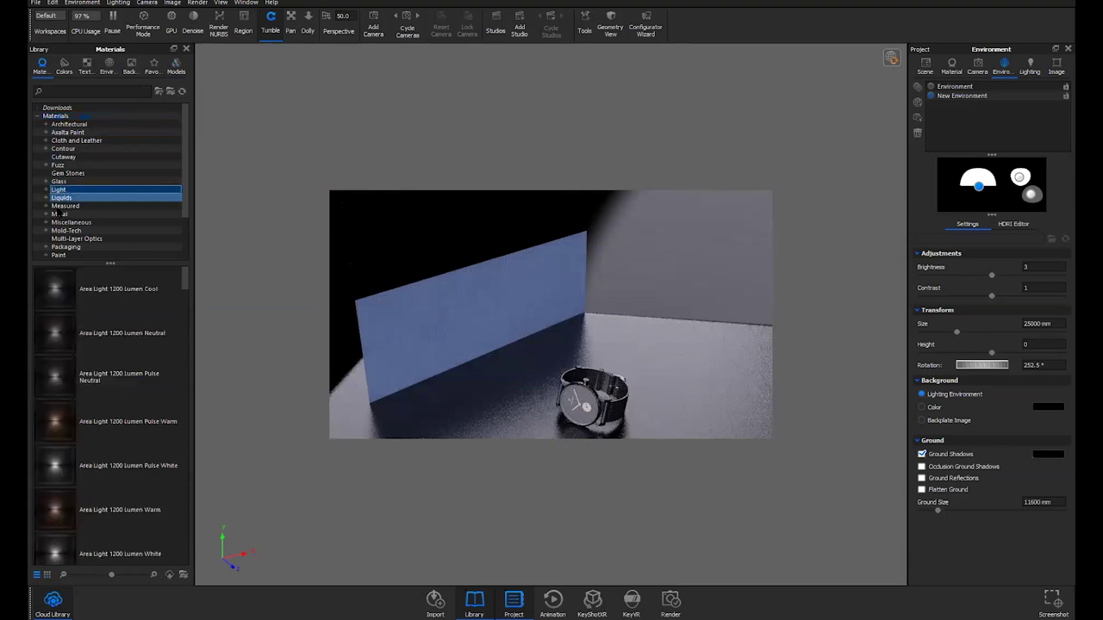
{"action": "double_click", "coordinate": [54, 191]}
{"action": "left_click", "coordinate": [73, 206]}
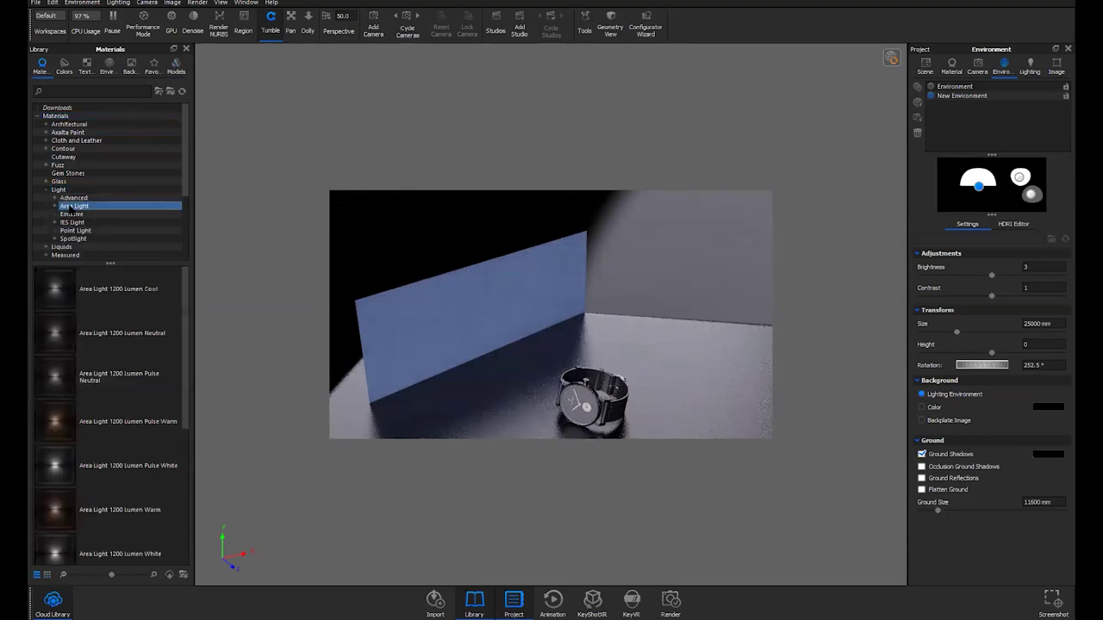
{"action": "left_click_drag", "start_coordinate": [87, 377], "coordinate": [531, 343]}
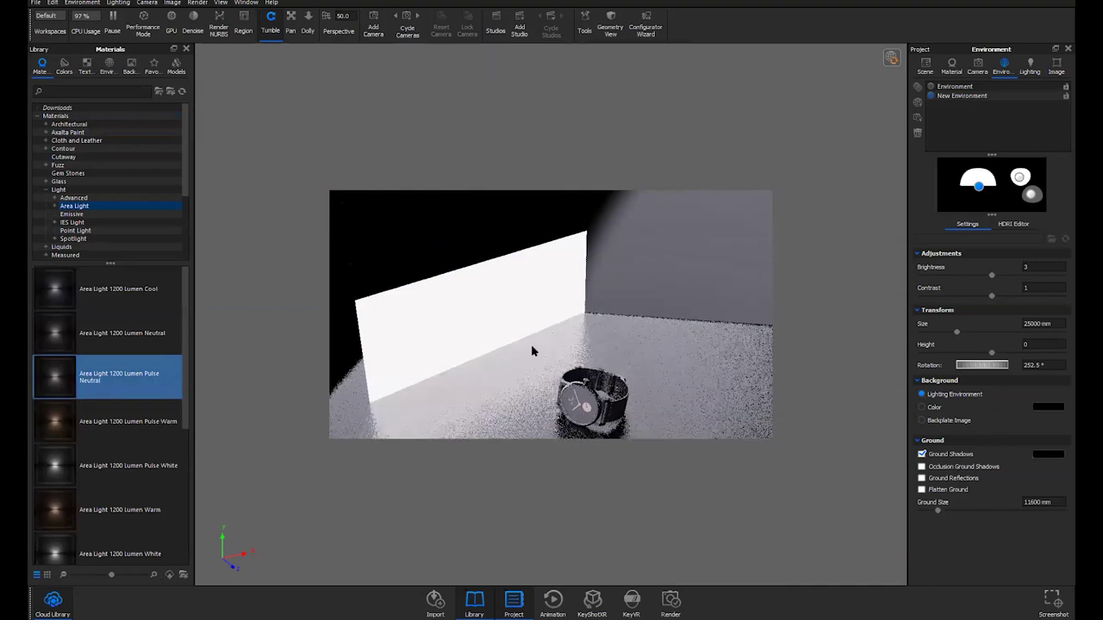
{"action": "scroll", "coordinate": [146, 489], "scroll_direction": "down", "scroll_amount": 5}
{"action": "left_click", "coordinate": [146, 490]}
{"action": "scroll", "coordinate": [147, 496], "scroll_direction": "up", "scroll_amount": 5}
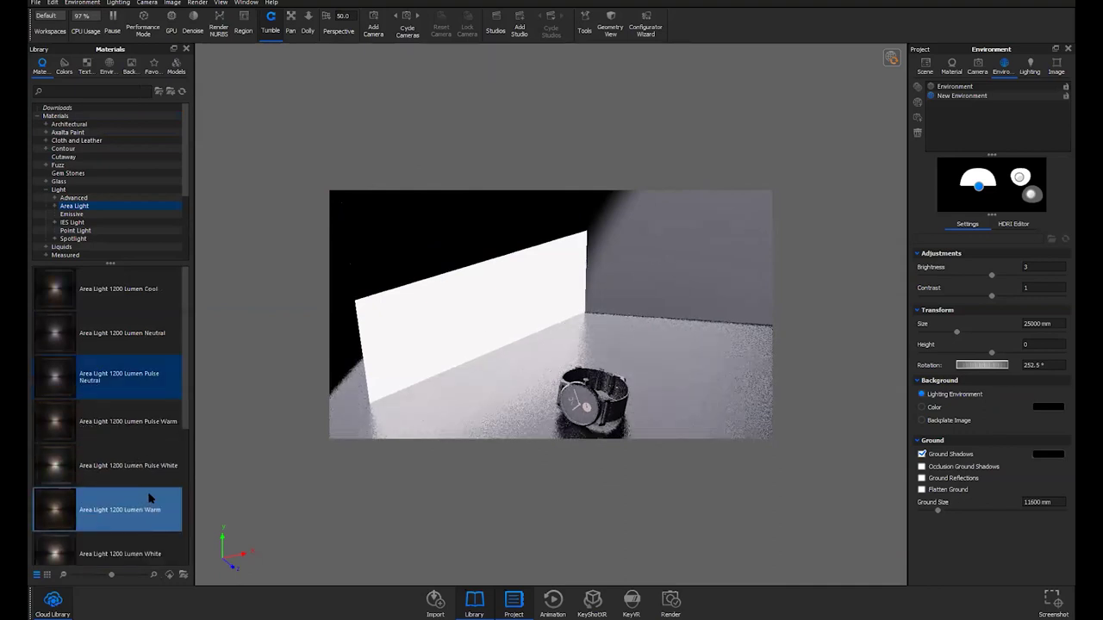
Open the plane's light material, keep the Area Light type and expand its Advanced settings
{"action": "double_click", "coordinate": [579, 274]}
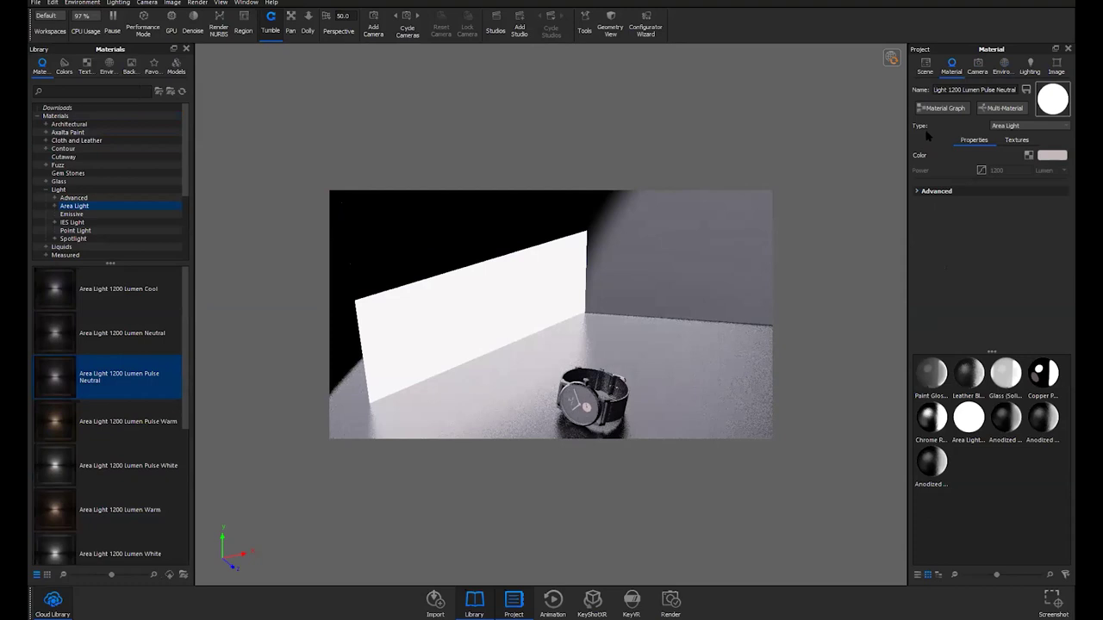
{"action": "left_click", "coordinate": [1029, 126]}
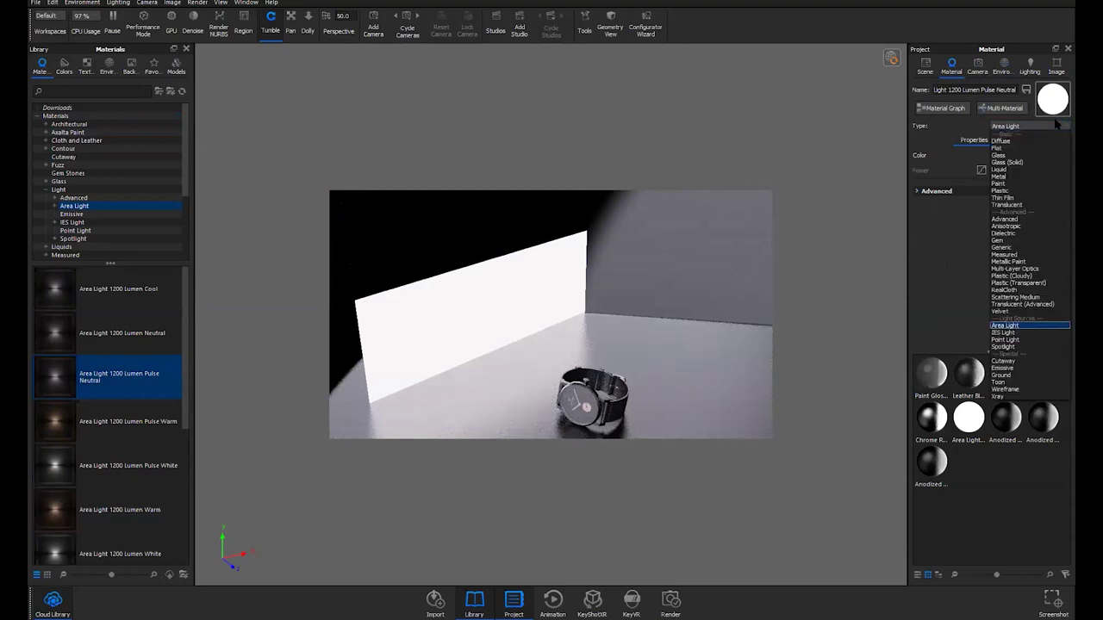
{"action": "left_click", "coordinate": [1044, 327]}
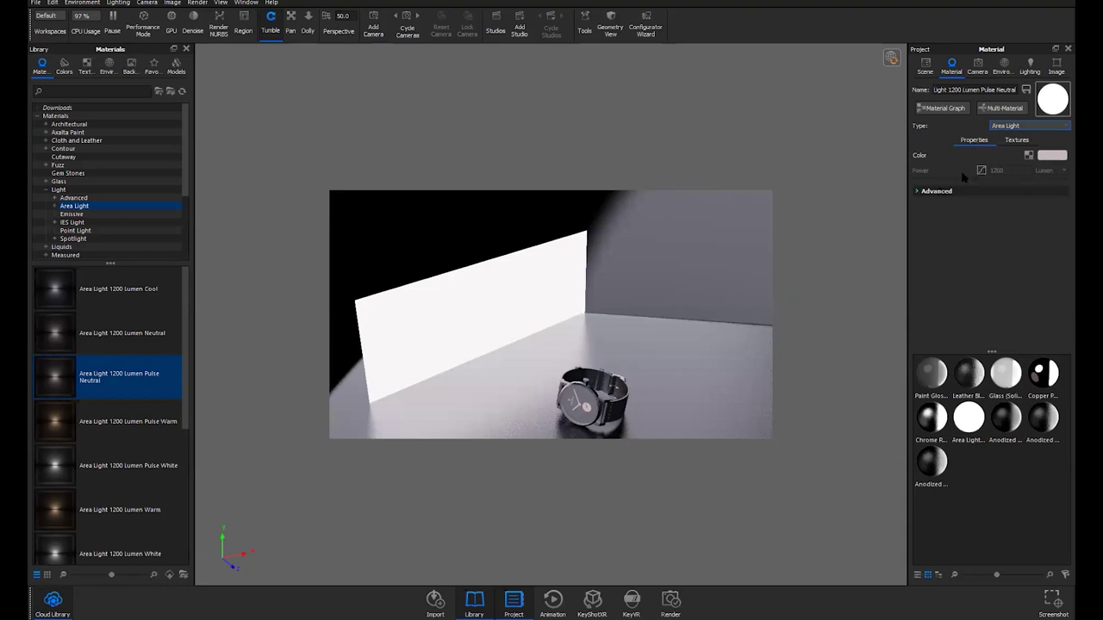
{"action": "left_click", "coordinate": [935, 192]}
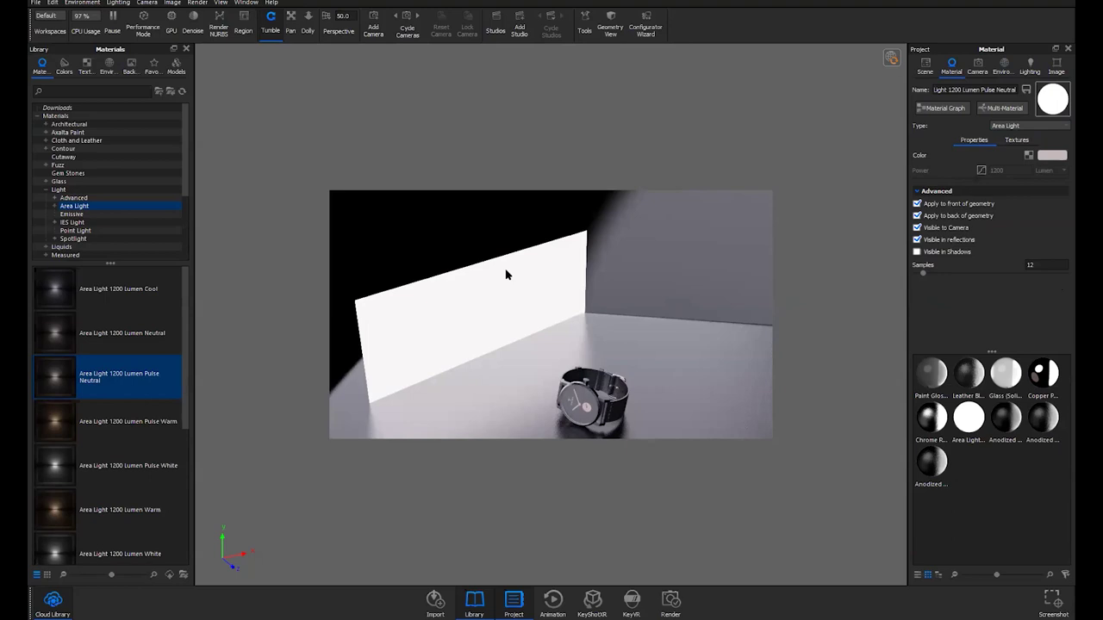
Preview an orange tint on the area light, discard it to keep white, then pause rendering
{"action": "left_click", "coordinate": [1051, 155]}
{"action": "left_click", "coordinate": [996, 302]}
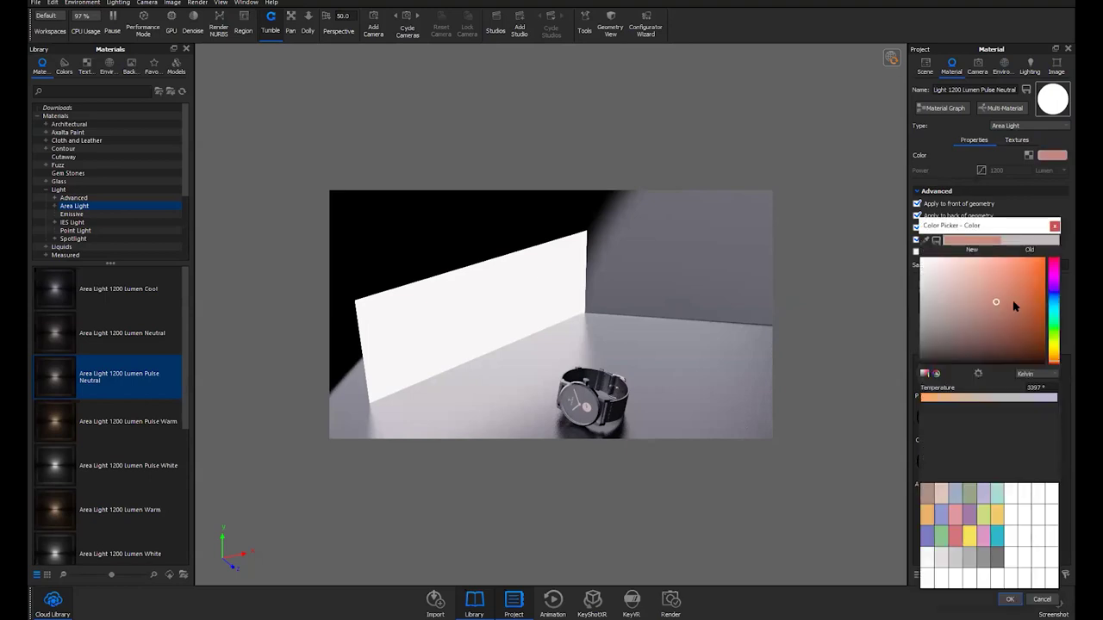
{"action": "left_click", "coordinate": [1023, 293]}
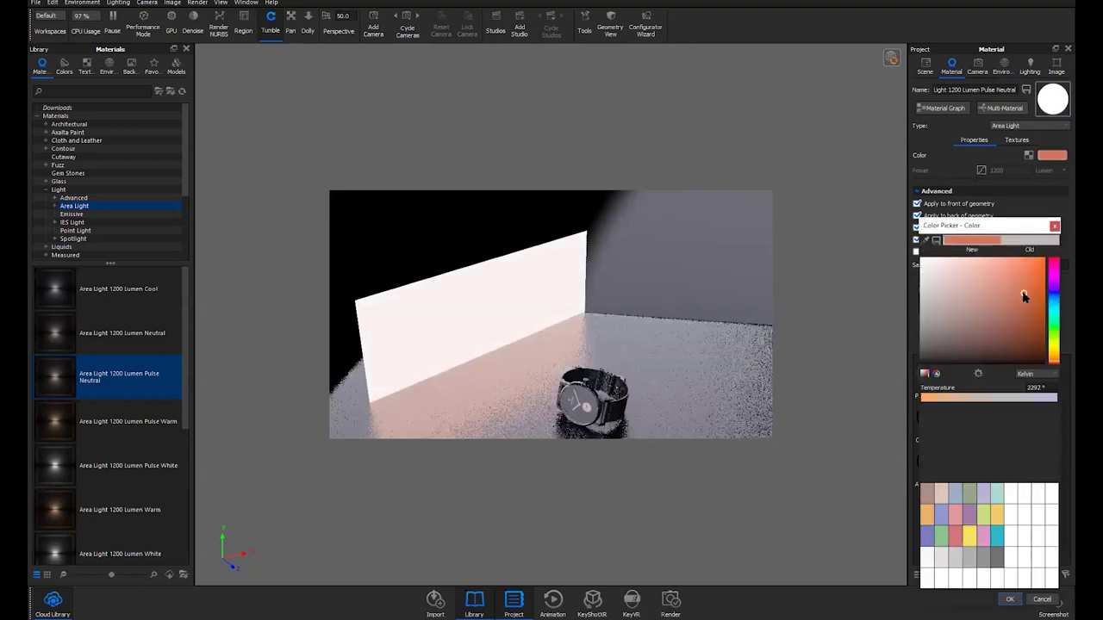
{"action": "left_click", "coordinate": [1055, 225]}
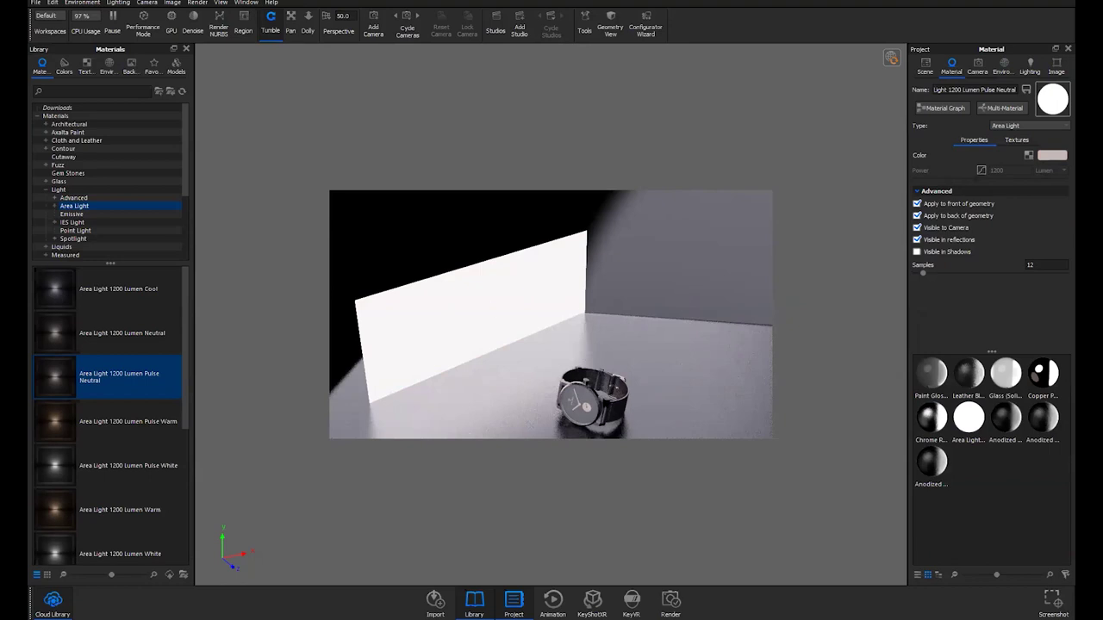
{"action": "left_click", "coordinate": [112, 29]}
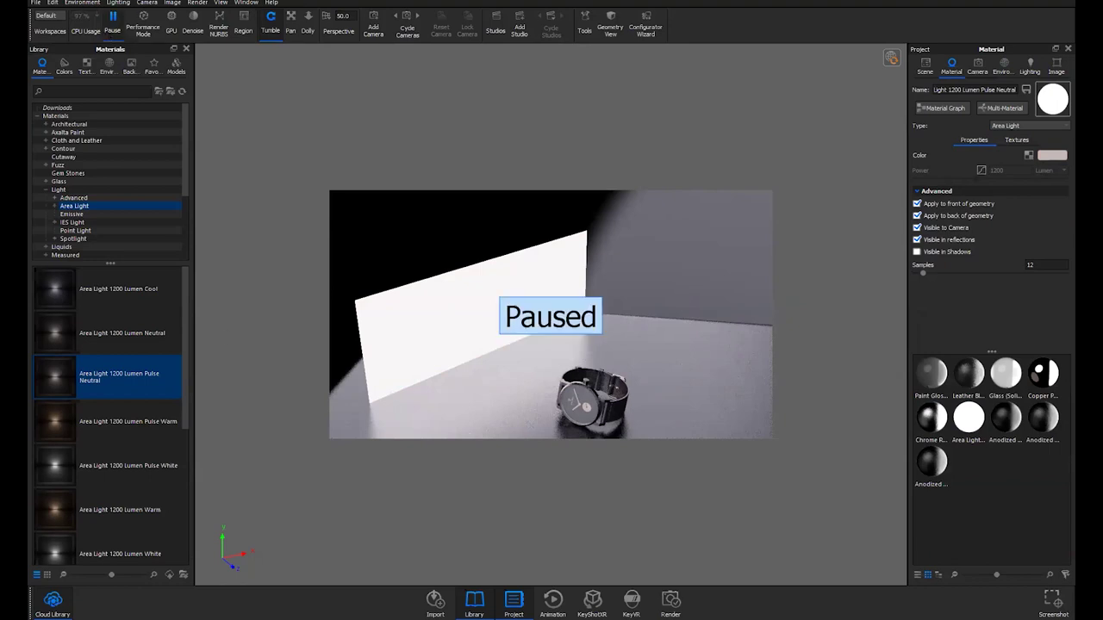
Resume rendering, open the HDRI Editor's three highlight pins, and start saving to the Sun & Sky folder
{"action": "left_click", "coordinate": [107, 26]}
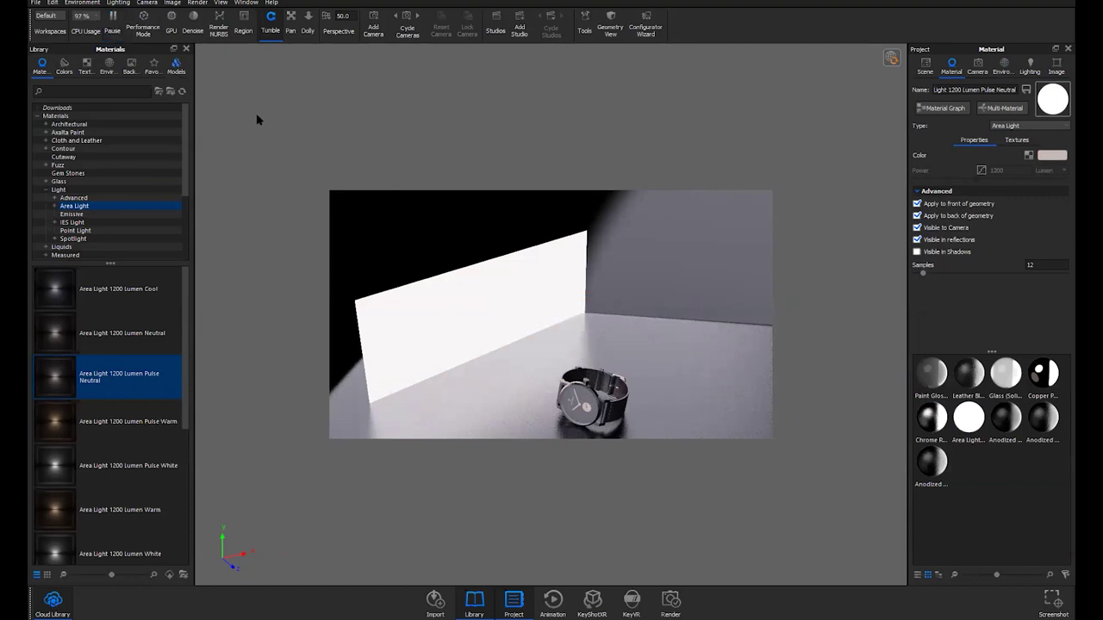
{"action": "left_click", "coordinate": [1003, 66]}
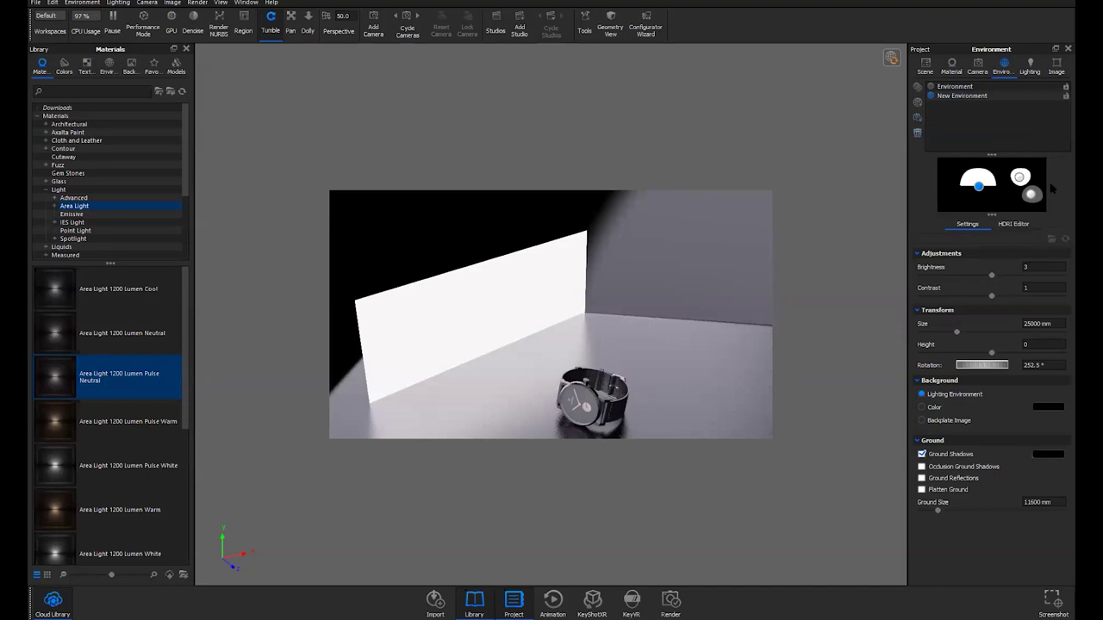
{"action": "left_click", "coordinate": [1010, 223]}
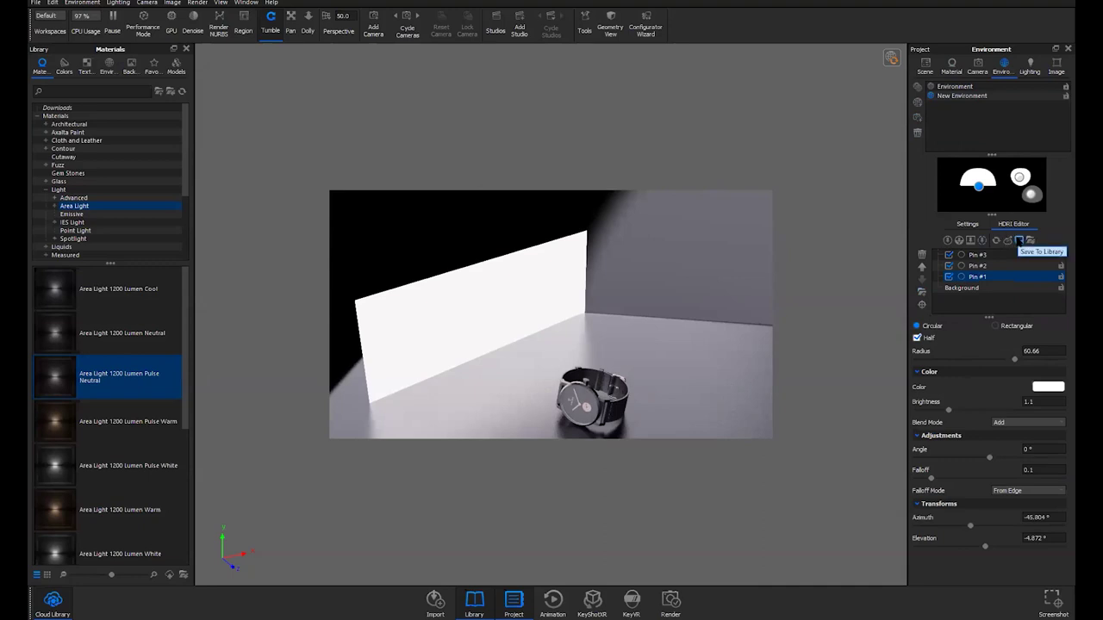
{"action": "left_click", "coordinate": [1018, 242]}
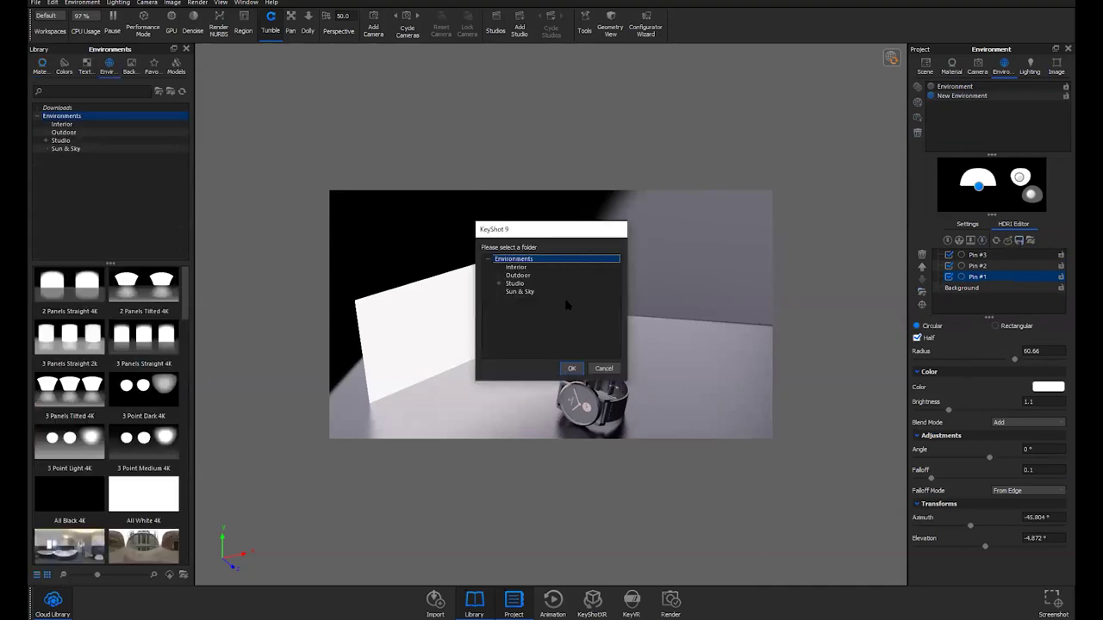
{"action": "left_click", "coordinate": [519, 292]}
Cancel the environment save and orbit the camera in close on the watch beside the panel
{"action": "left_click", "coordinate": [598, 373]}
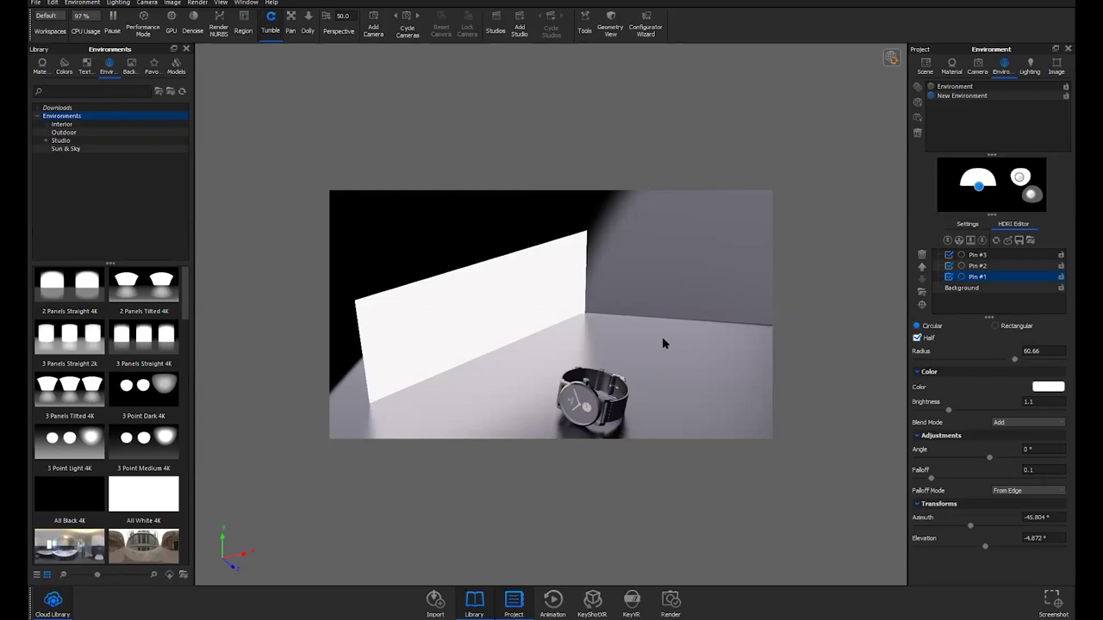
{"action": "left_click_drag", "start_coordinate": [662, 344], "coordinate": [509, 343]}
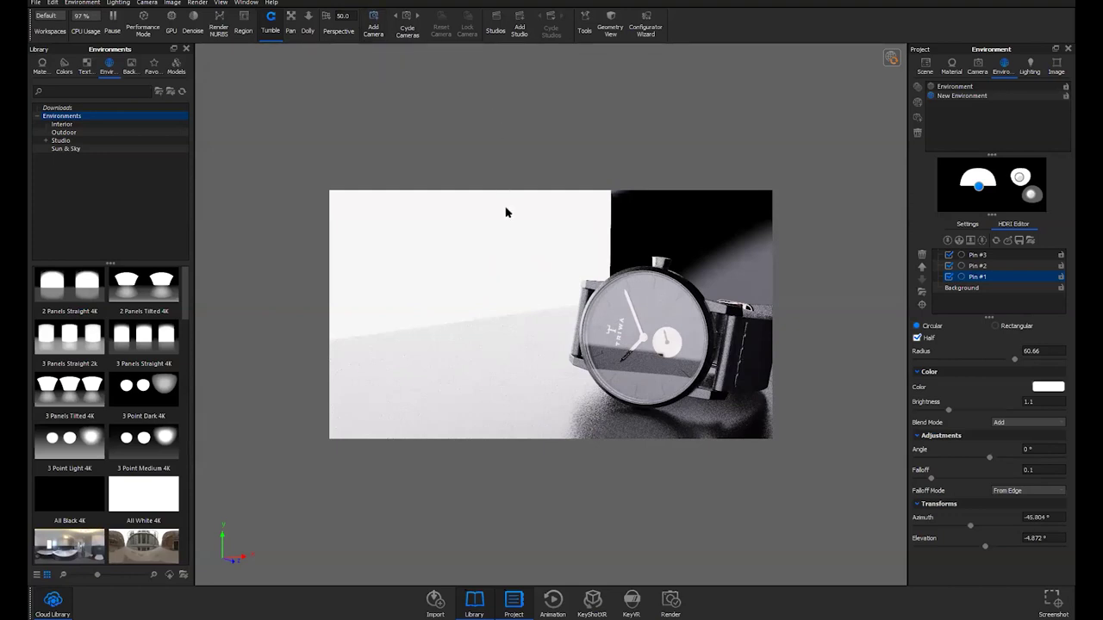
{"action": "left_click_drag", "start_coordinate": [520, 290], "coordinate": [614, 342]}
Try picking the watch glass part in the viewport, opening and closing its Move tool
{"action": "double_click", "coordinate": [606, 383]}
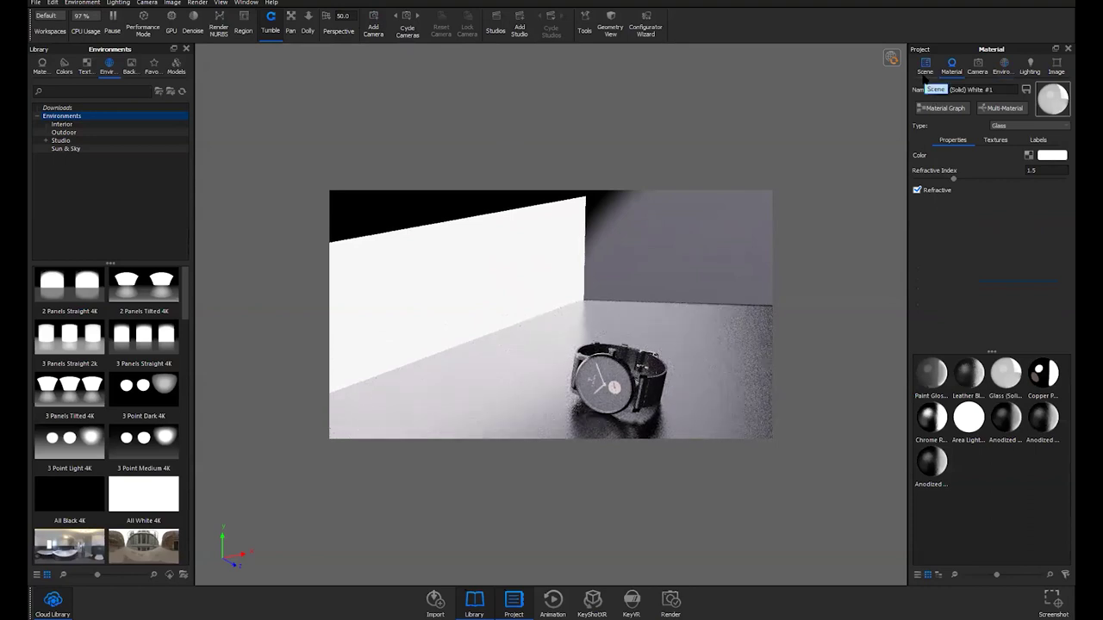
{"action": "right_click", "coordinate": [639, 366]}
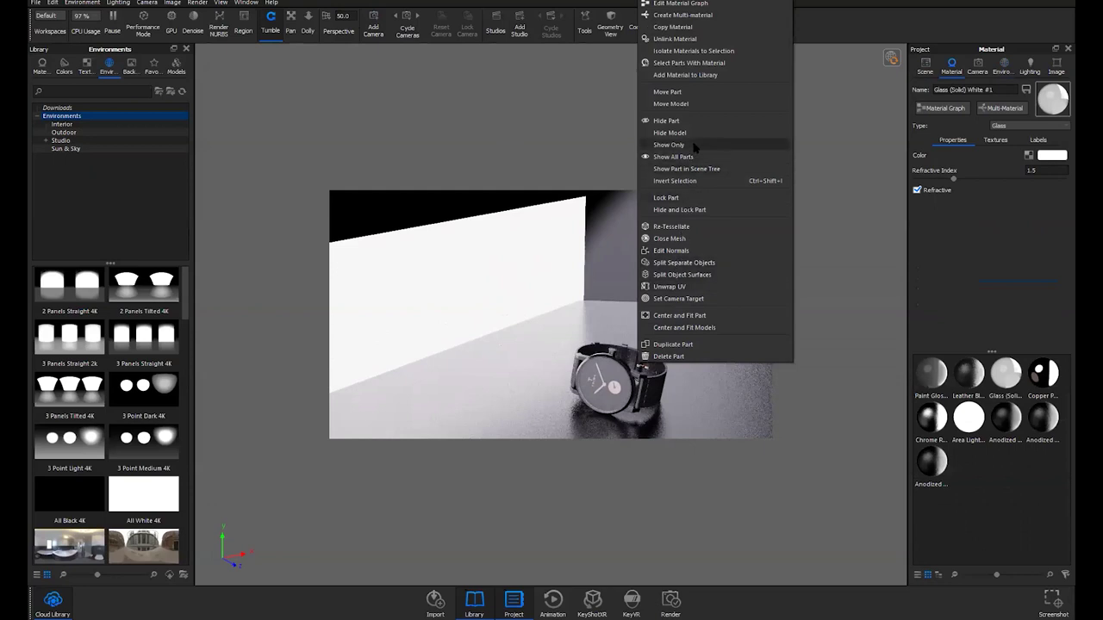
{"action": "left_click", "coordinate": [676, 104]}
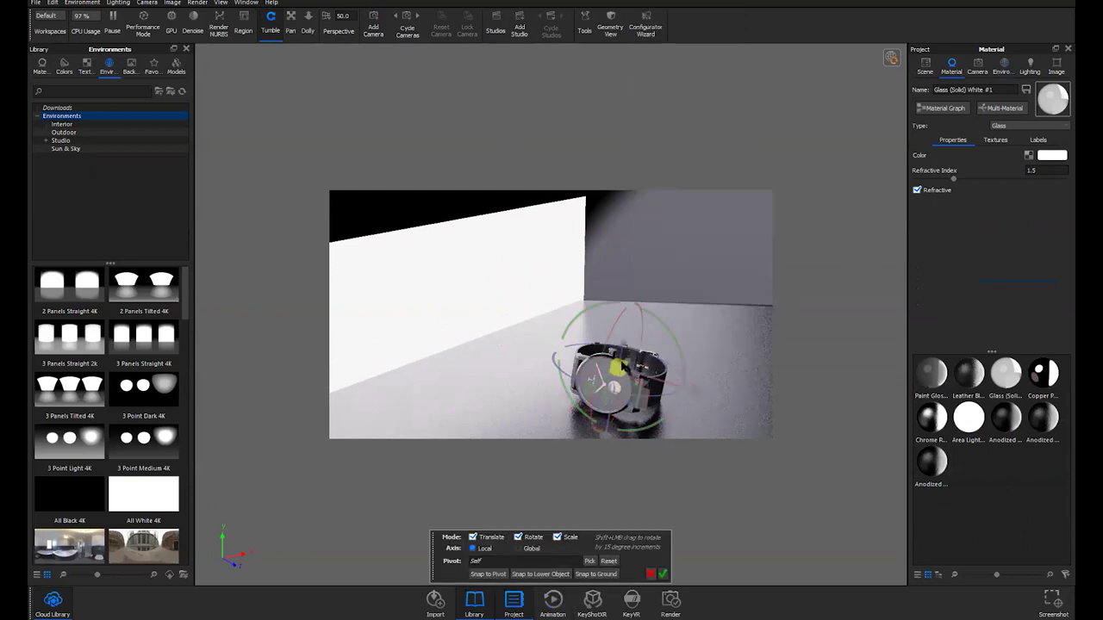
{"action": "left_click", "coordinate": [663, 573]}
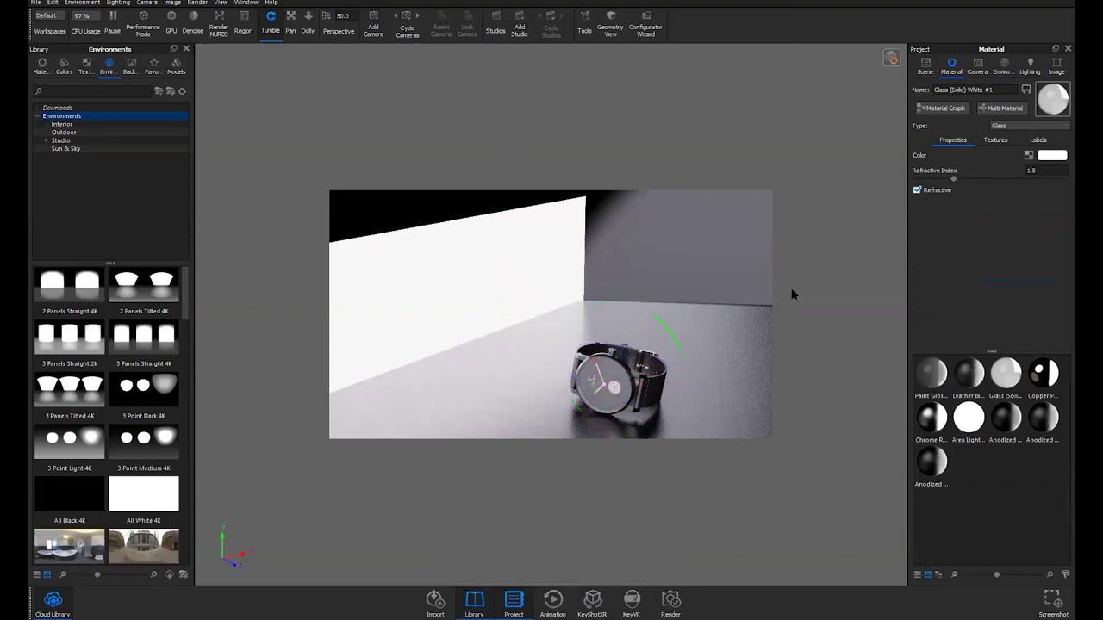
{"action": "left_click", "coordinate": [926, 69]}
{"action": "left_click", "coordinate": [598, 381]}
{"action": "double_click", "coordinate": [609, 383]}
{"action": "left_click", "coordinate": [925, 68]}
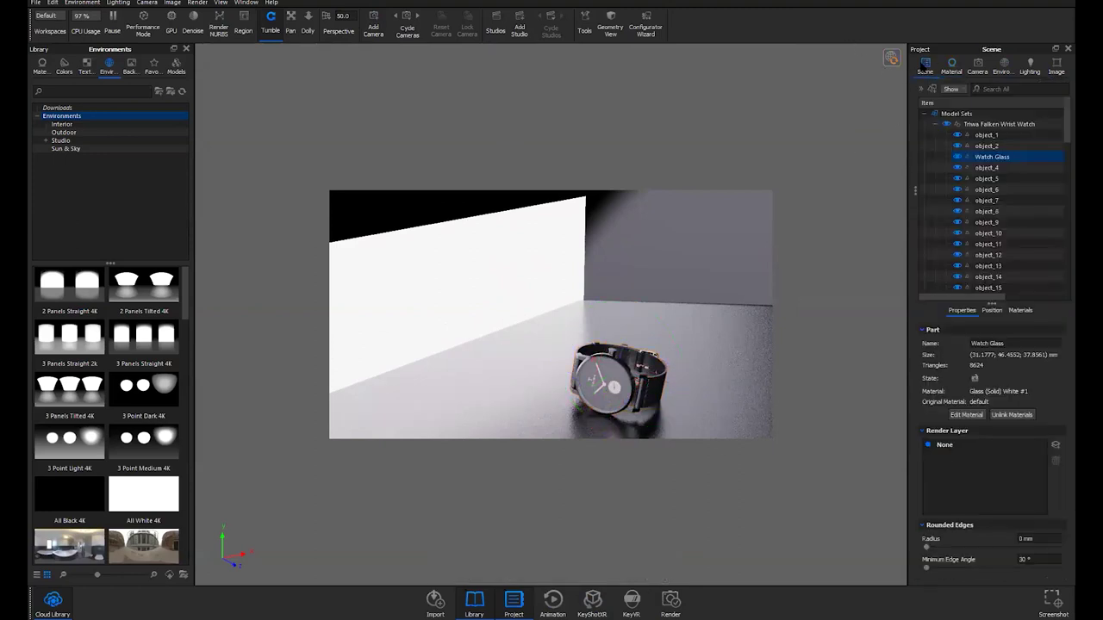
Scale Watch Glass to 1.2488 in its Position settings, pause the render, and show its material
{"action": "left_click", "coordinate": [982, 139]}
{"action": "double_click", "coordinate": [983, 158]}
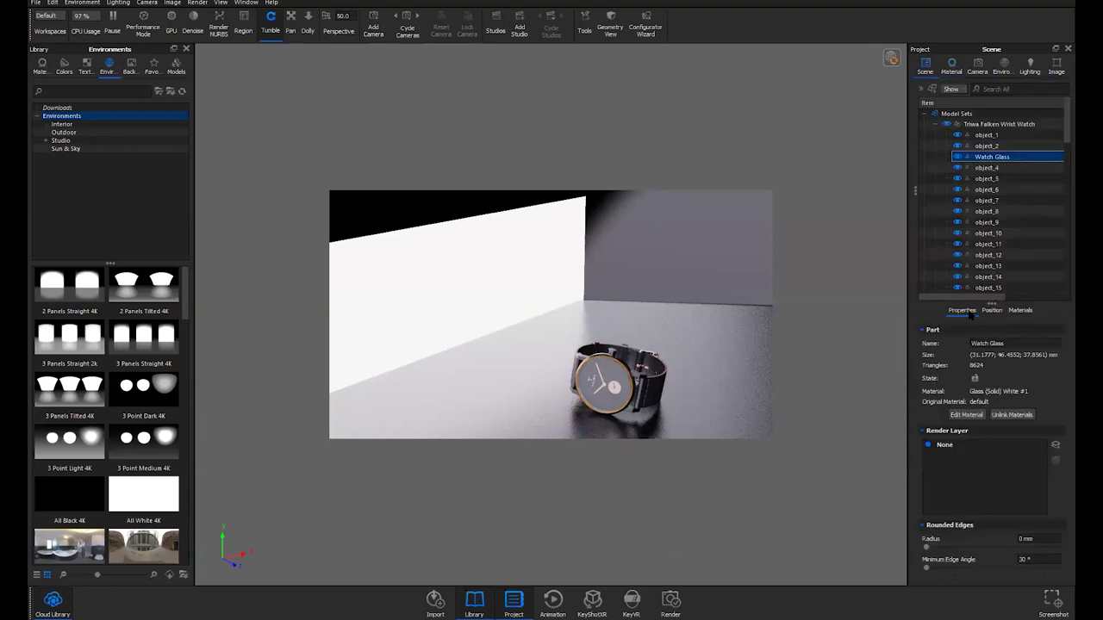
{"action": "left_click", "coordinate": [993, 312]}
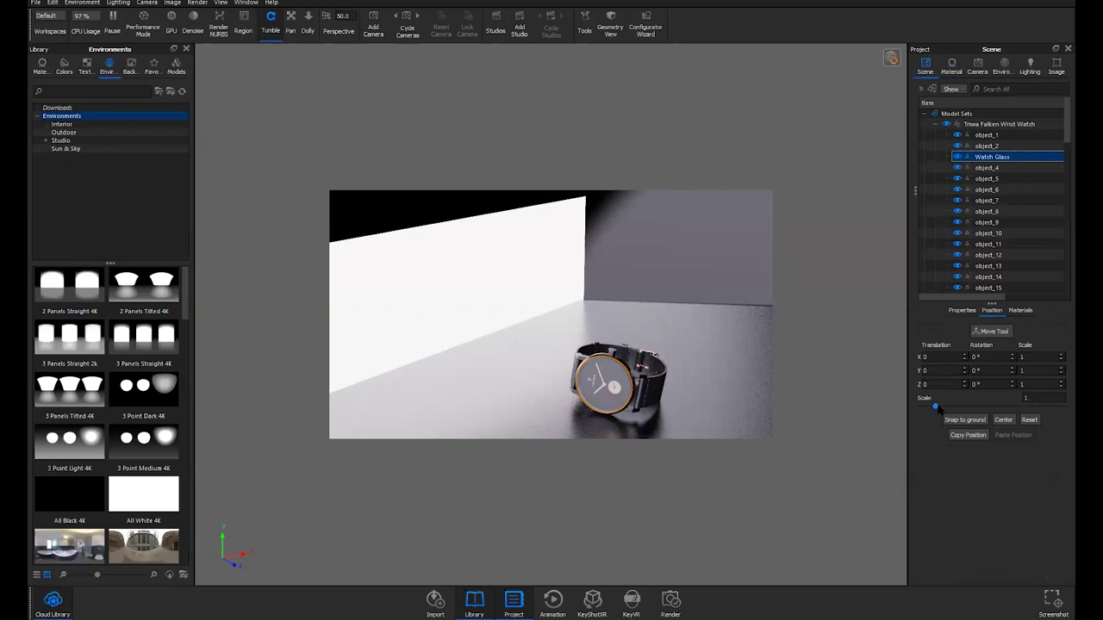
{"action": "mouse_move", "coordinate": [936, 405]}
{"action": "left_mouse_down"}
{"action": "mouse_move", "coordinate": [955, 407]}
{"action": "mouse_move", "coordinate": [941, 408]}
{"action": "left_mouse_up"}
{"action": "key", "text": "shift+p"}
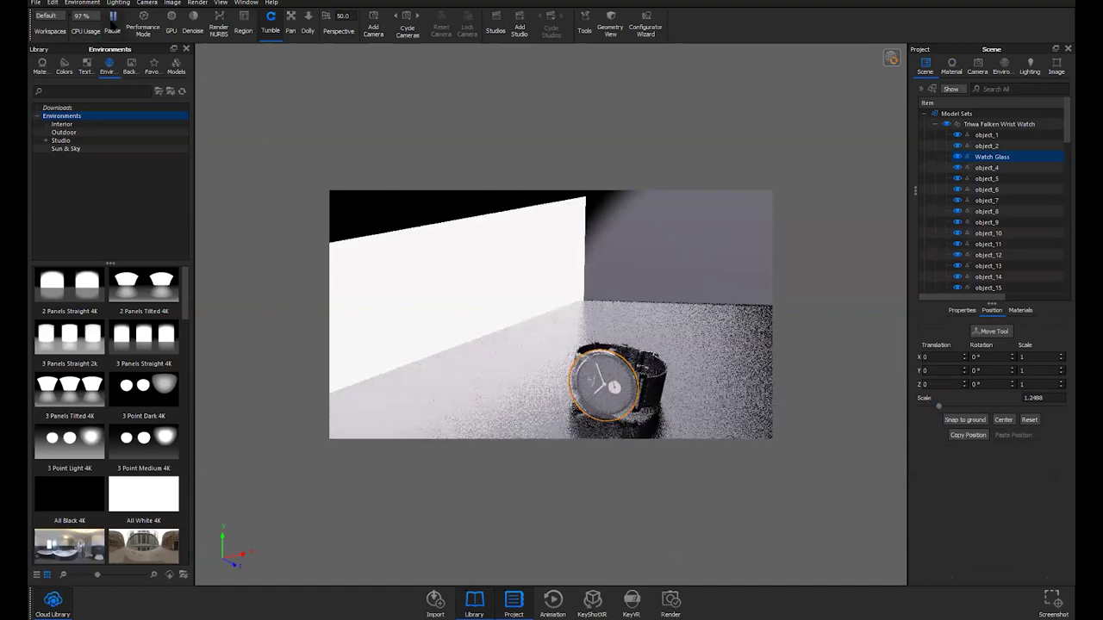
{"action": "left_click", "coordinate": [951, 67]}
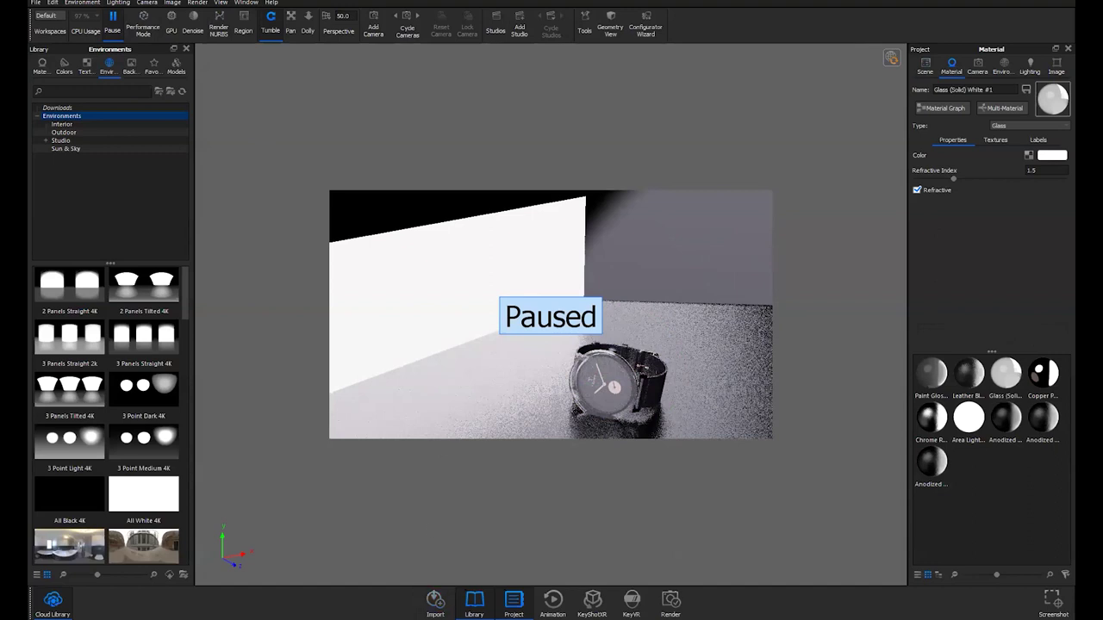
Switch to the lights scene, resume rendering and select the IES Light group in the scene tree
{"action": "left_click", "coordinate": [212, 568]}
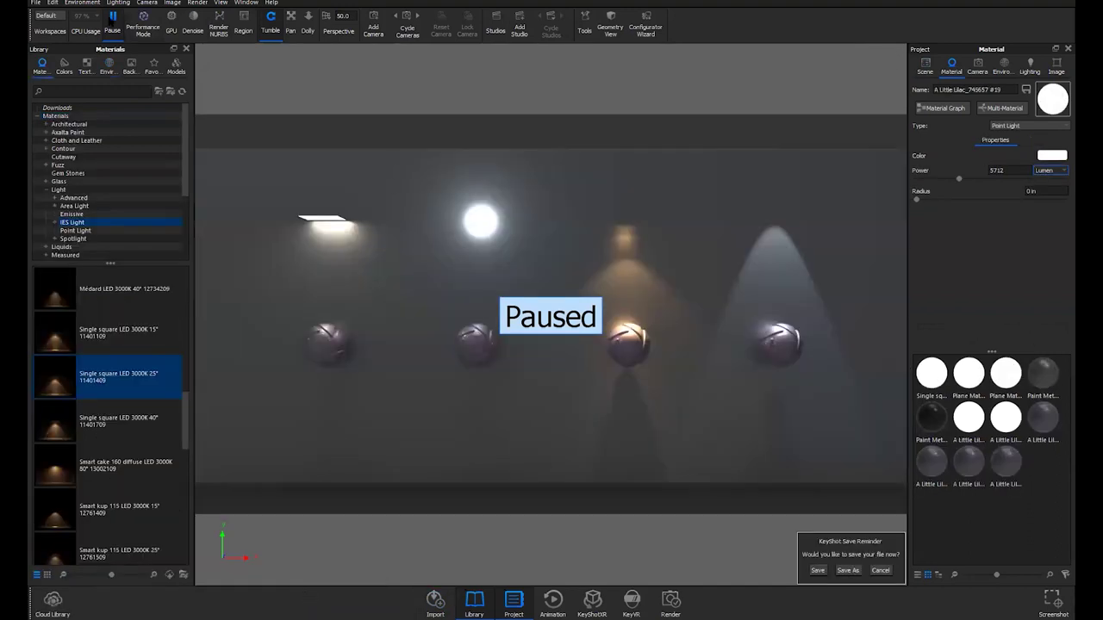
{"action": "key", "text": "shift+p"}
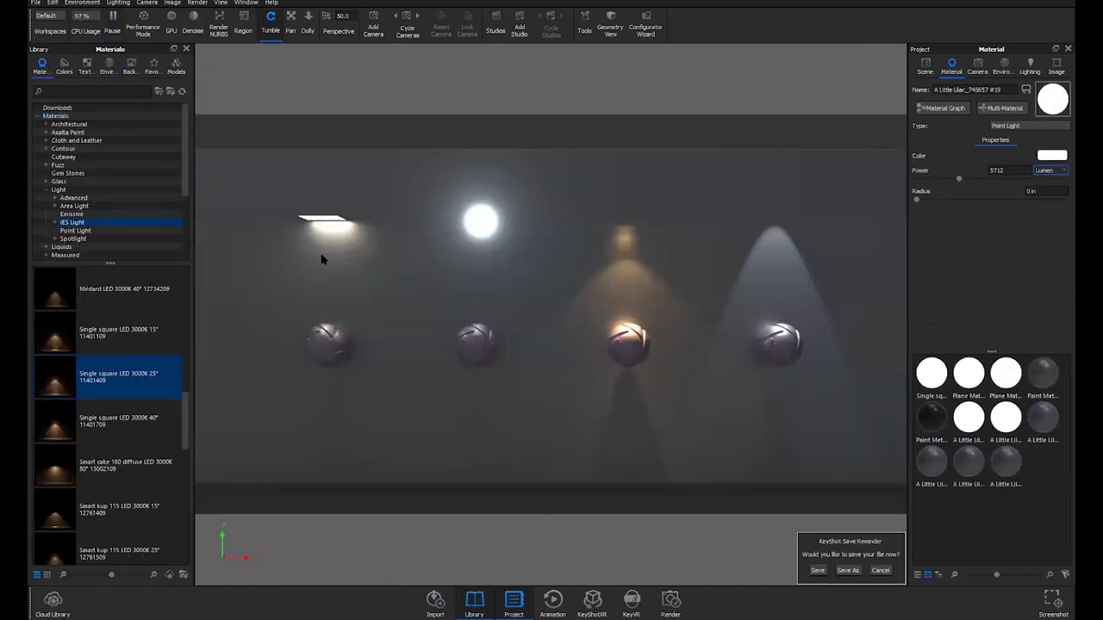
{"action": "scroll", "coordinate": [489, 262], "scroll_direction": "down", "scroll_amount": 2}
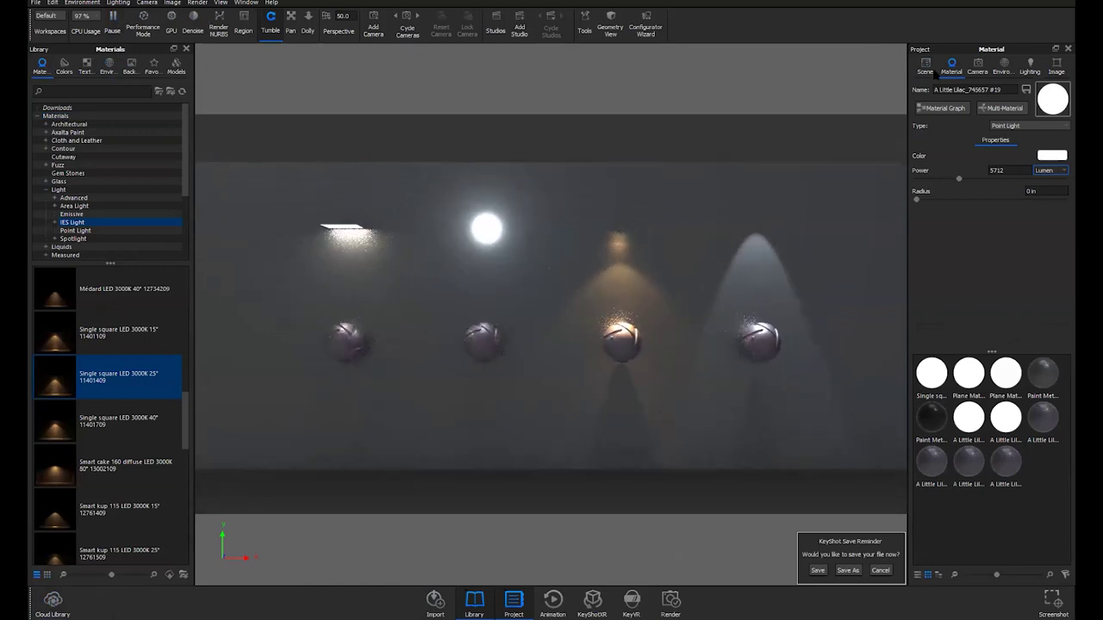
{"action": "left_click", "coordinate": [927, 67]}
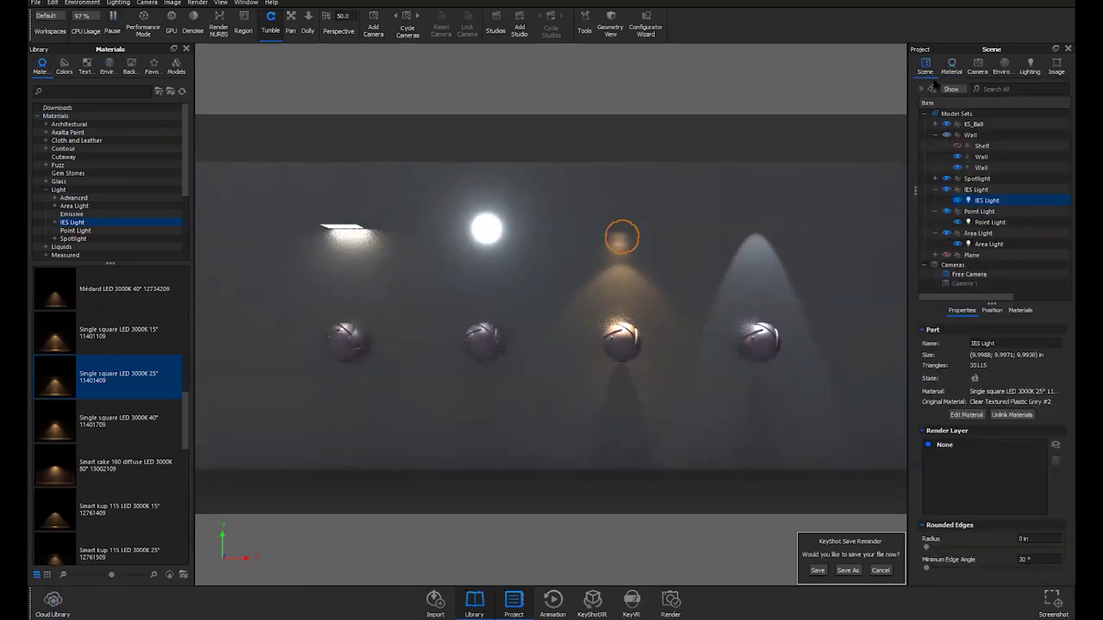
{"action": "left_click", "coordinate": [977, 178]}
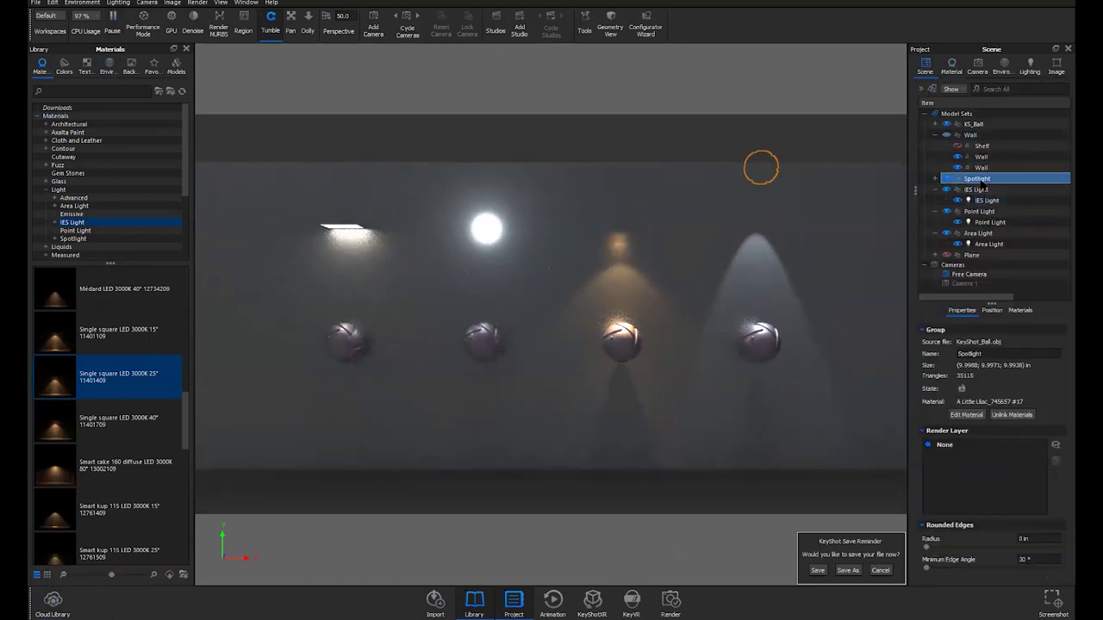
{"action": "left_click", "coordinate": [974, 124]}
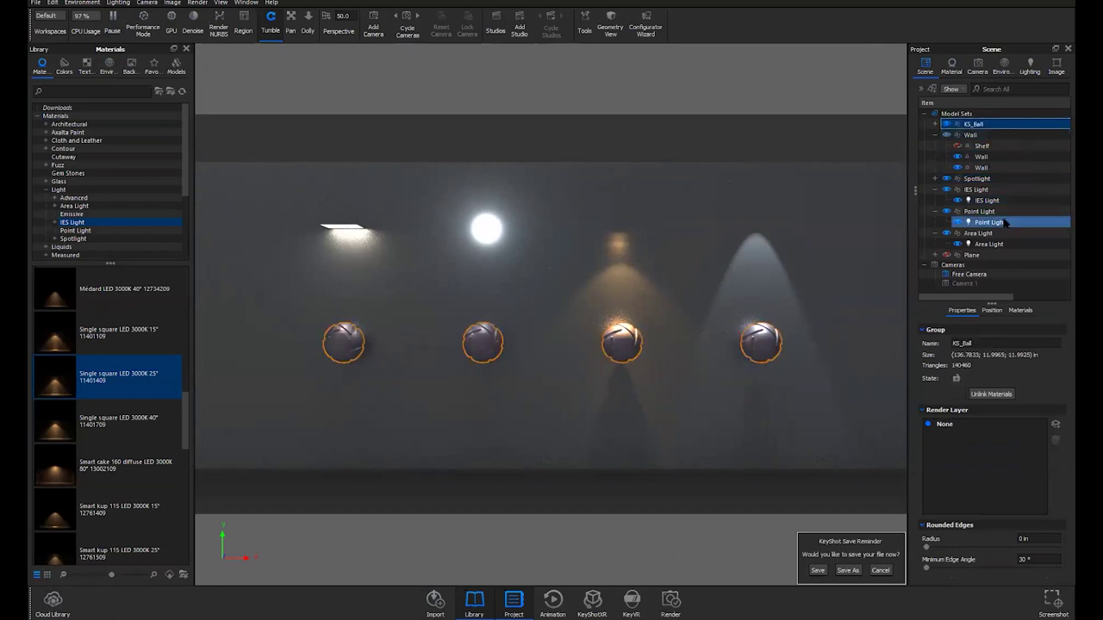
{"action": "left_click", "coordinate": [977, 190]}
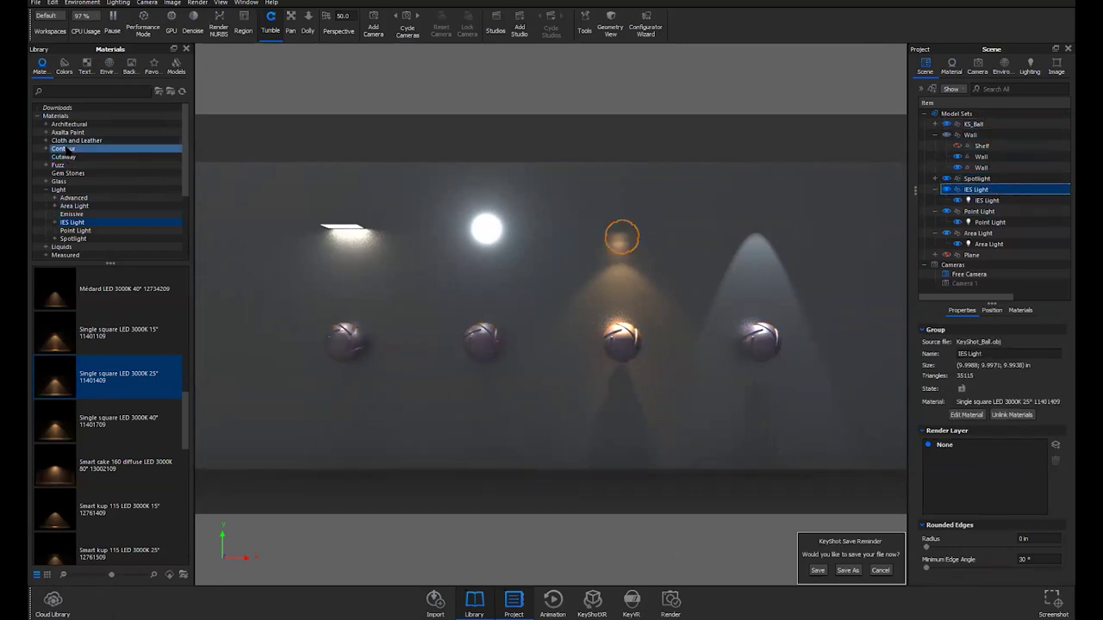
Apply the Médard LED 3000K 40° profile from the library's IES lights to the IES light
{"action": "double_click", "coordinate": [66, 222]}
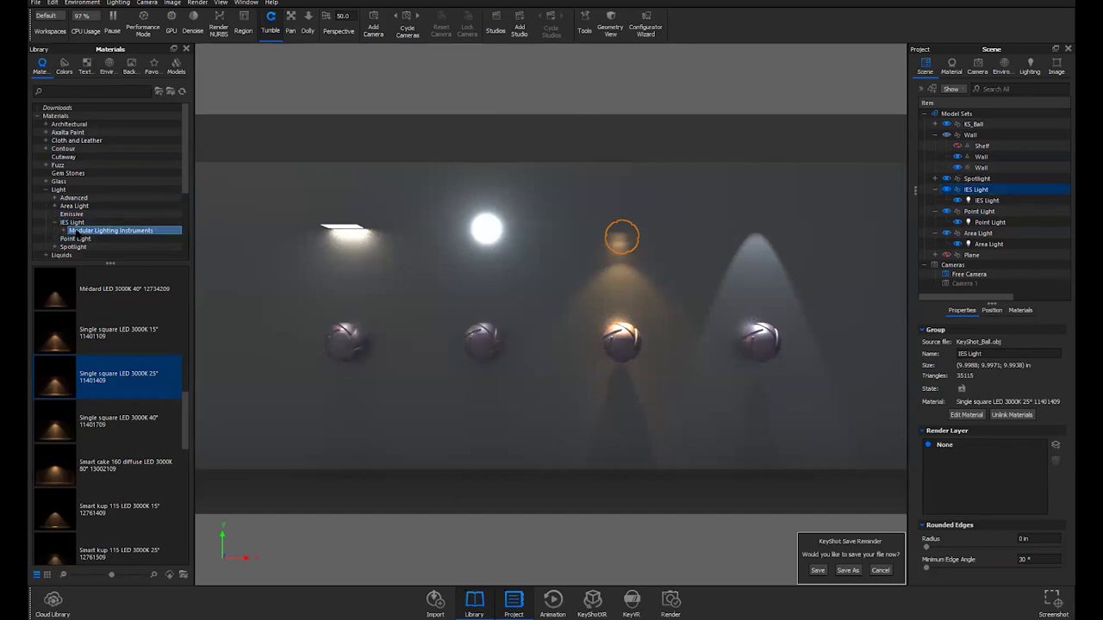
{"action": "left_click_drag", "start_coordinate": [104, 289], "coordinate": [626, 243]}
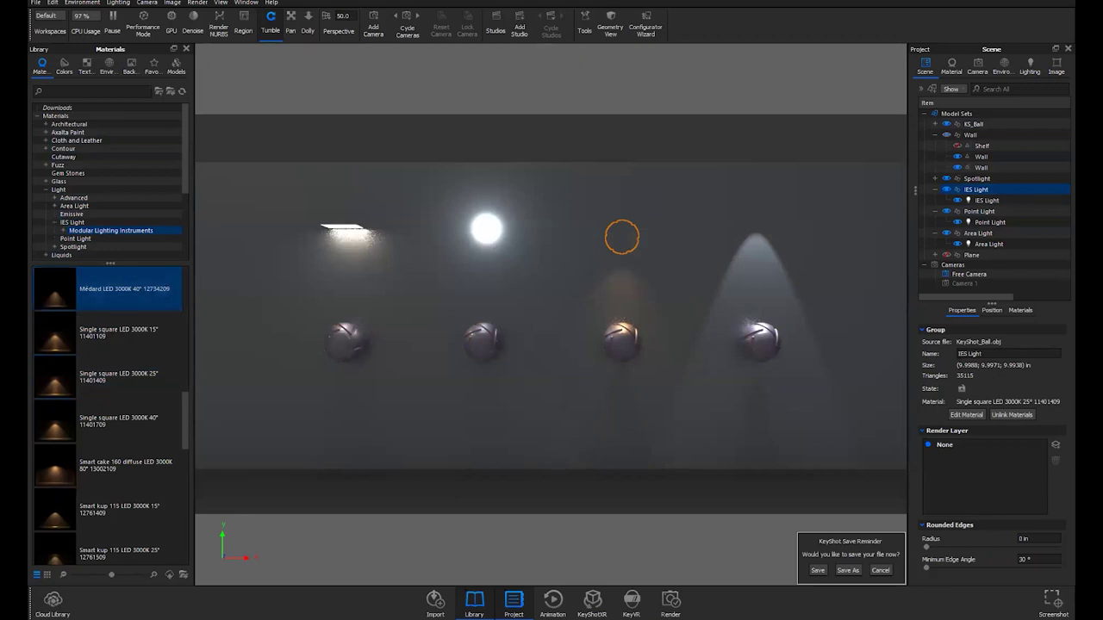
{"action": "scroll", "coordinate": [642, 312], "scroll_direction": "down", "scroll_amount": 1}
{"action": "scroll", "coordinate": [641, 312], "scroll_direction": "up", "scroll_amount": 1}
{"action": "scroll", "coordinate": [320, 229], "scroll_direction": "up", "scroll_amount": 2}
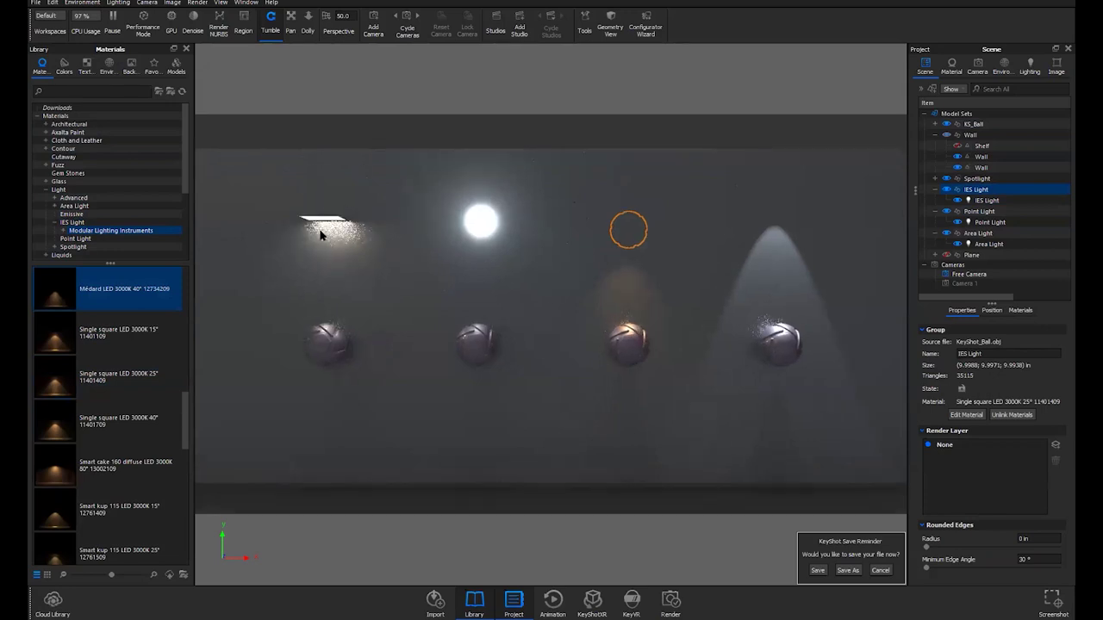
{"action": "scroll", "coordinate": [365, 302], "scroll_direction": "up", "scroll_amount": 5}
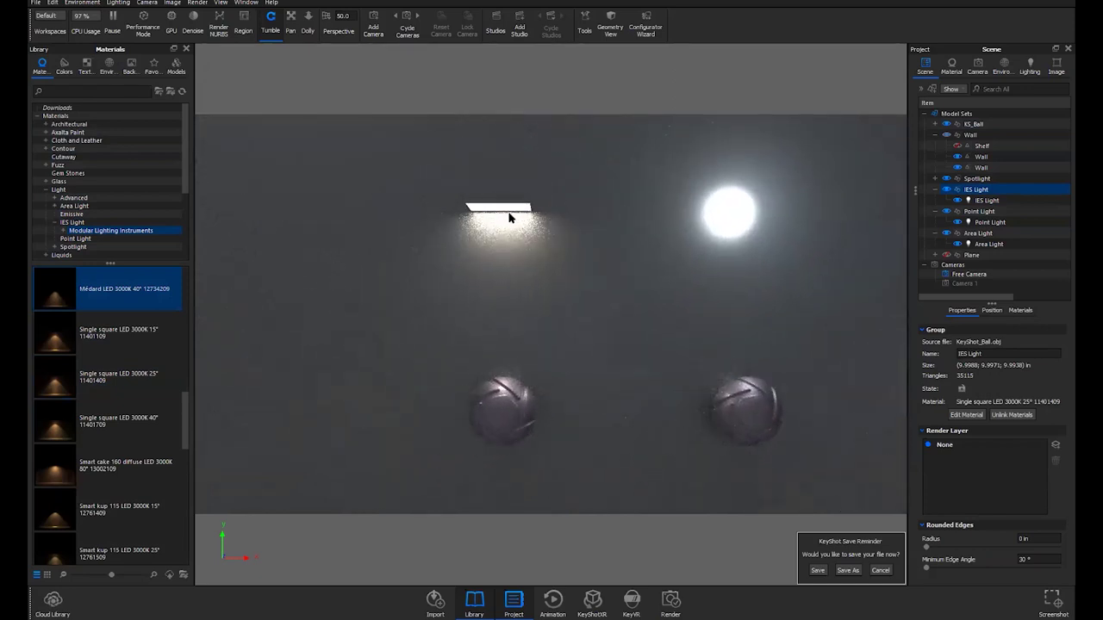
Orbit around the balls, selecting the centre point light, the Wall and the Spotlight group
{"action": "middle_click_drag", "start_coordinate": [640, 239], "coordinate": [538, 216]}
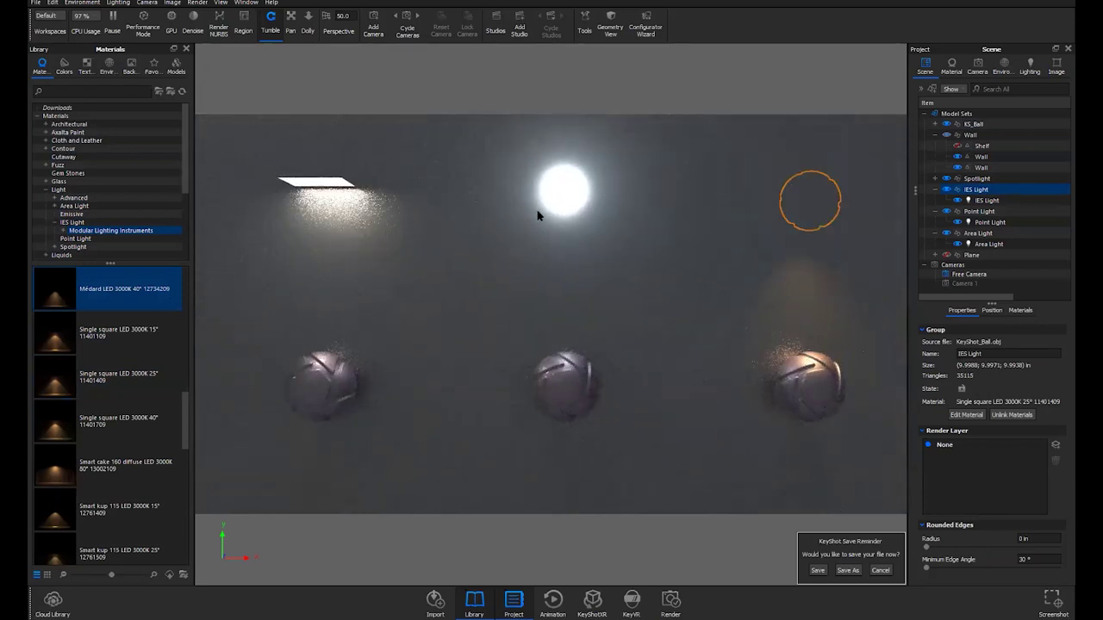
{"action": "left_click", "coordinate": [552, 187]}
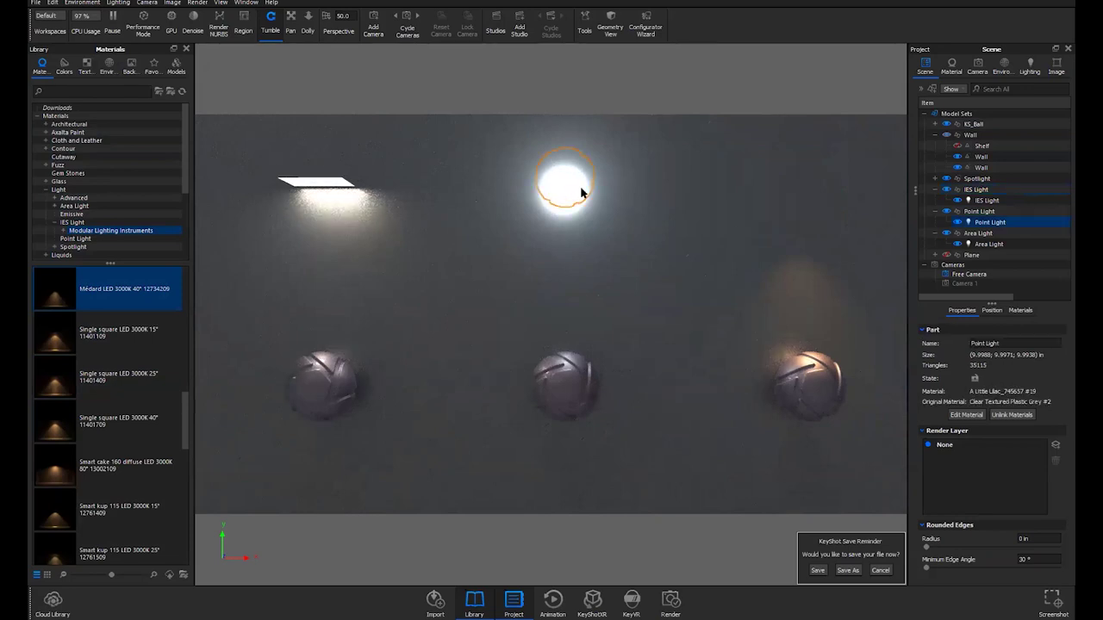
{"action": "scroll", "coordinate": [471, 239], "scroll_direction": "down", "scroll_amount": 2}
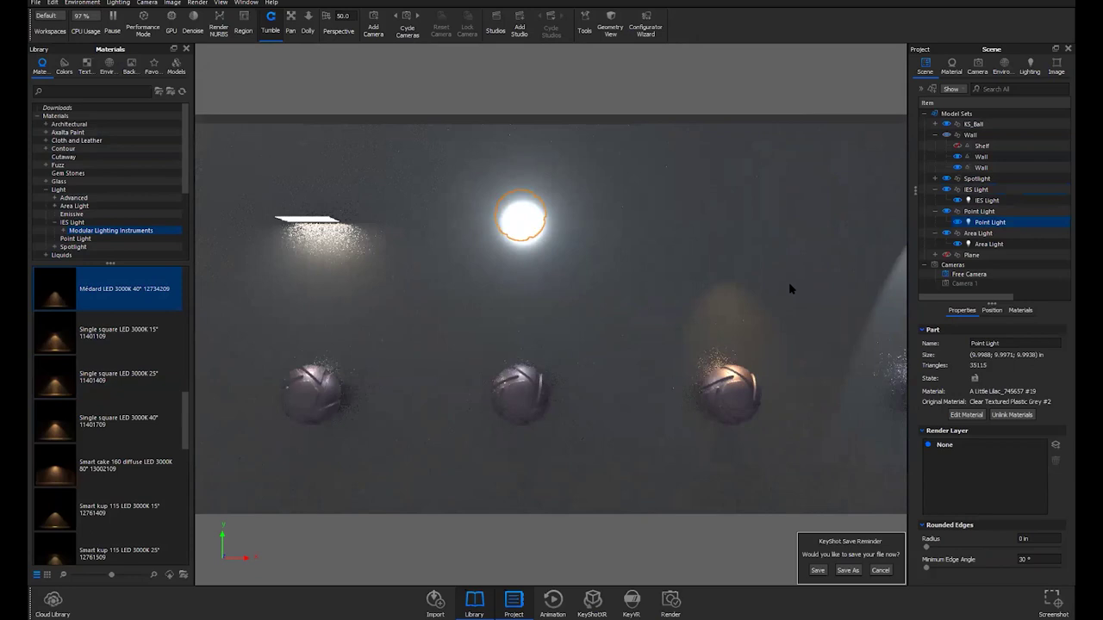
{"action": "left_click_drag", "start_coordinate": [788, 282], "coordinate": [267, 242]}
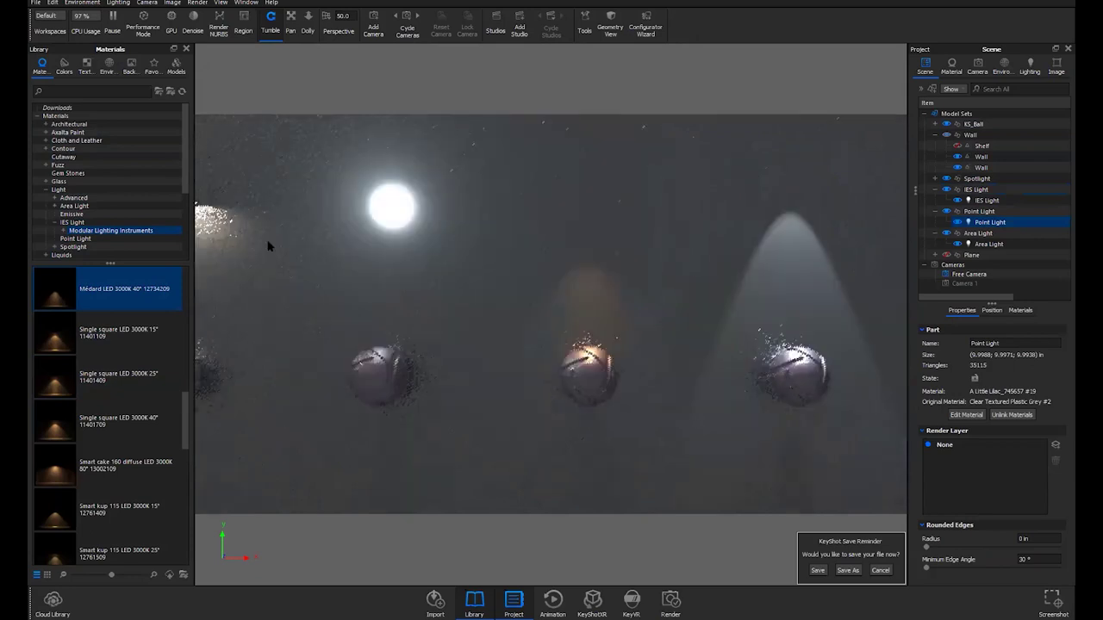
{"action": "left_click", "coordinate": [756, 188]}
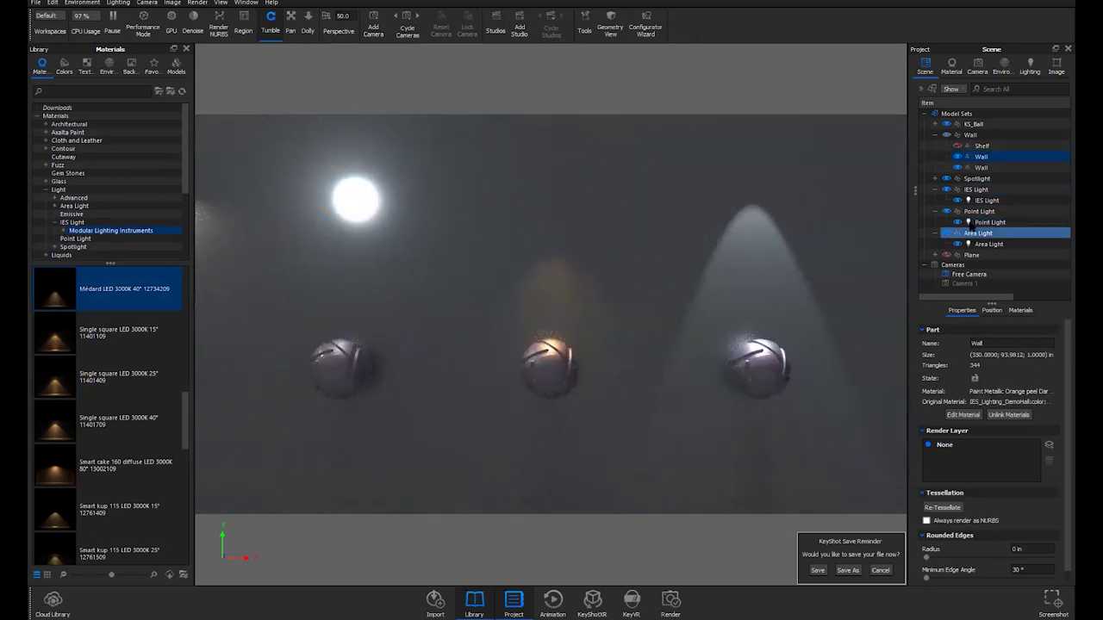
{"action": "left_click", "coordinate": [976, 179]}
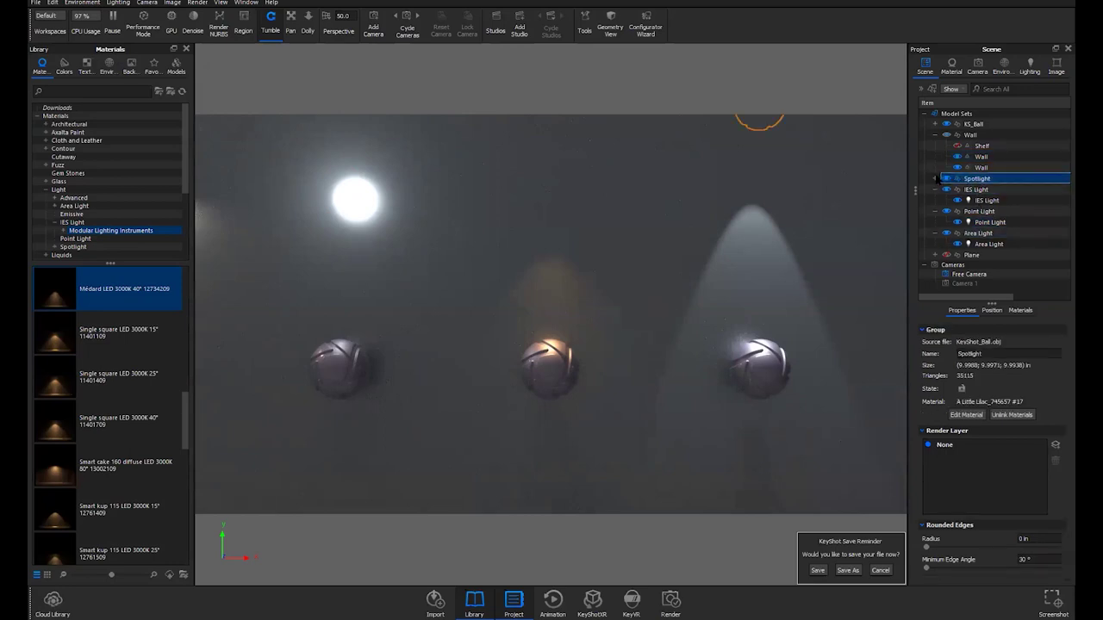
{"action": "left_click_drag", "start_coordinate": [810, 266], "coordinate": [572, 227]}
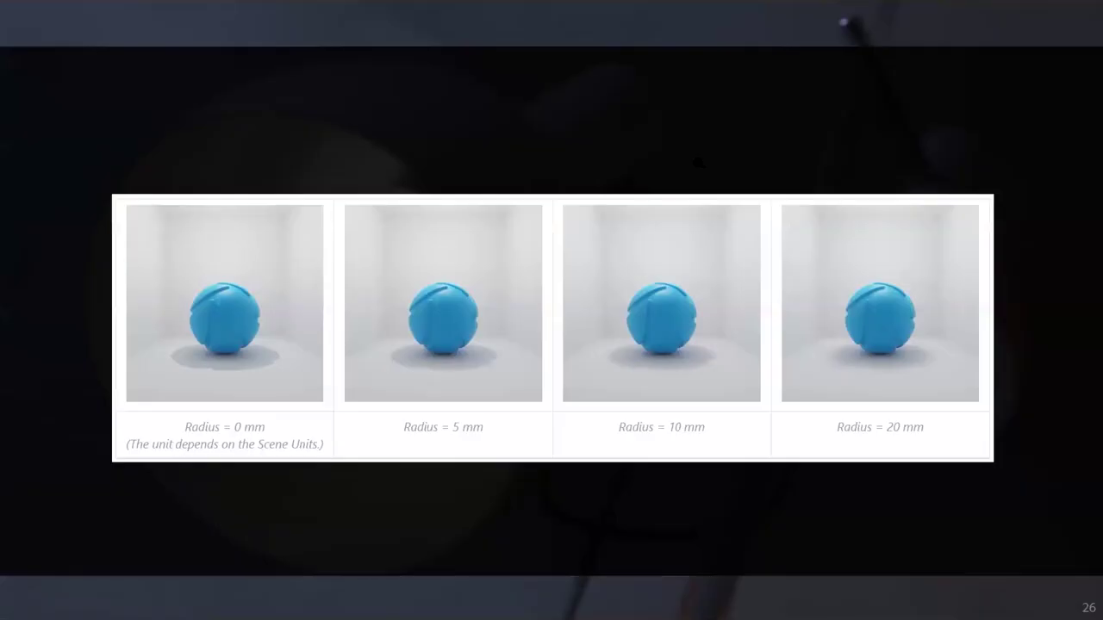
Advance the slideshow to slide 27, 'Spot Lighting', then return to the KeyShot watch scene
{"action": "key", "text": "Right"}
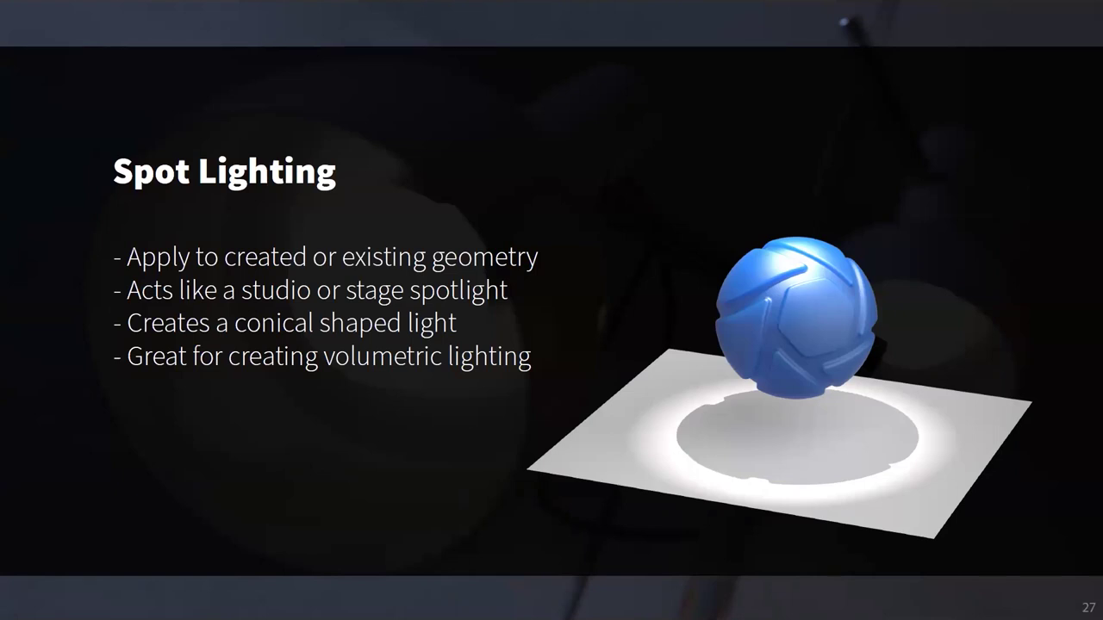
{"action": "key", "text": "super"}
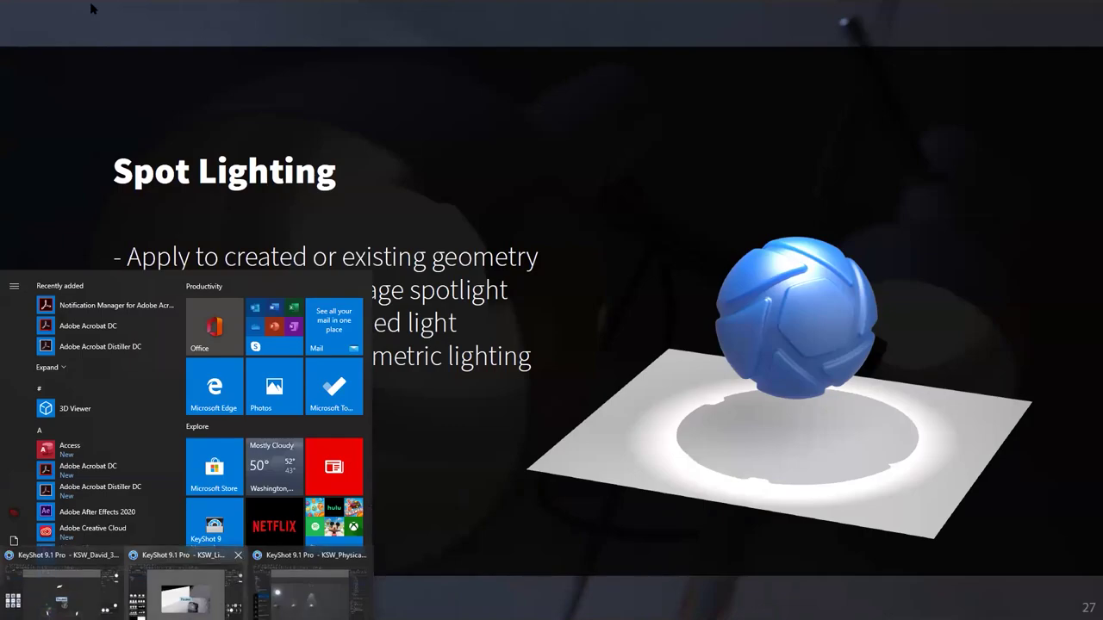
{"action": "left_click", "coordinate": [186, 595]}
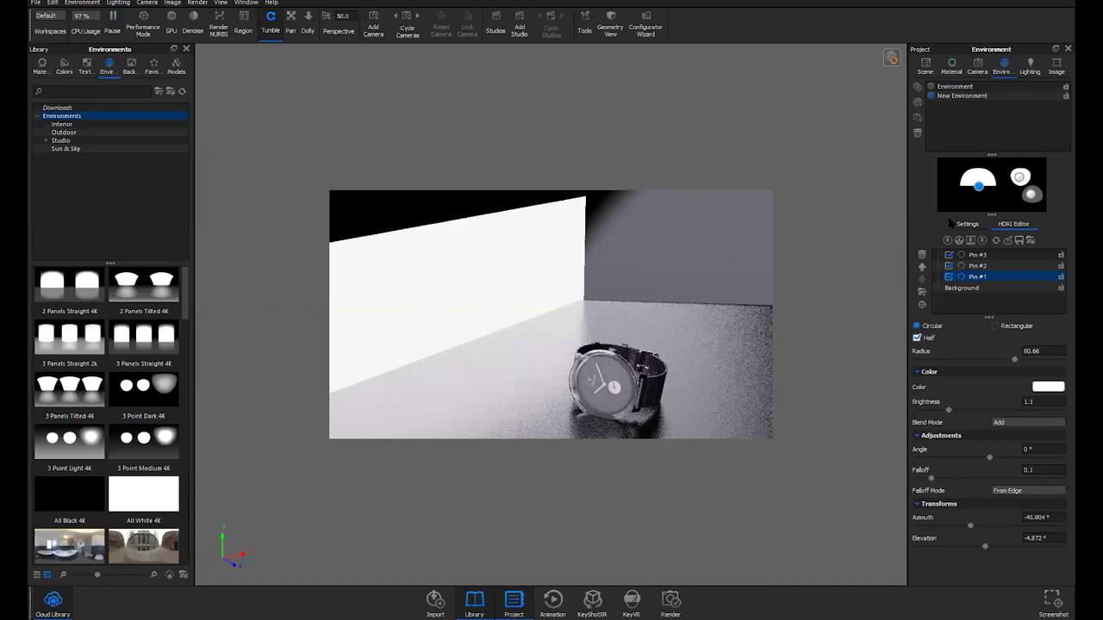
Add HDRI highlight Pin #4 and place it at azimuth -134.892°, elevation -21.294°
{"action": "left_click", "coordinate": [948, 240]}
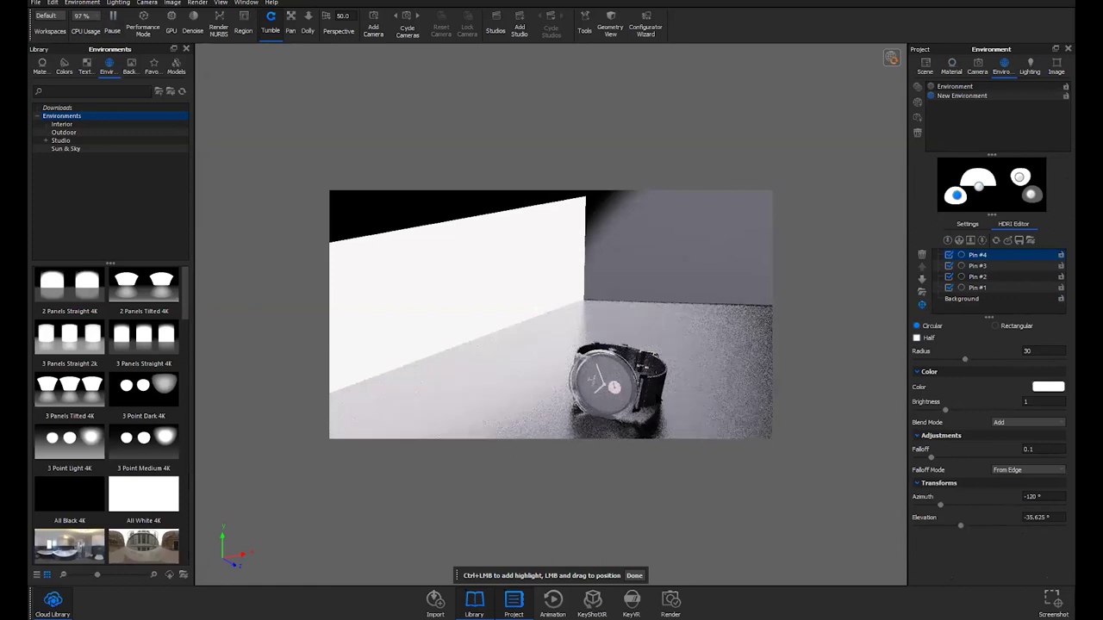
{"action": "left_click_drag", "start_coordinate": [663, 387], "coordinate": [631, 405]}
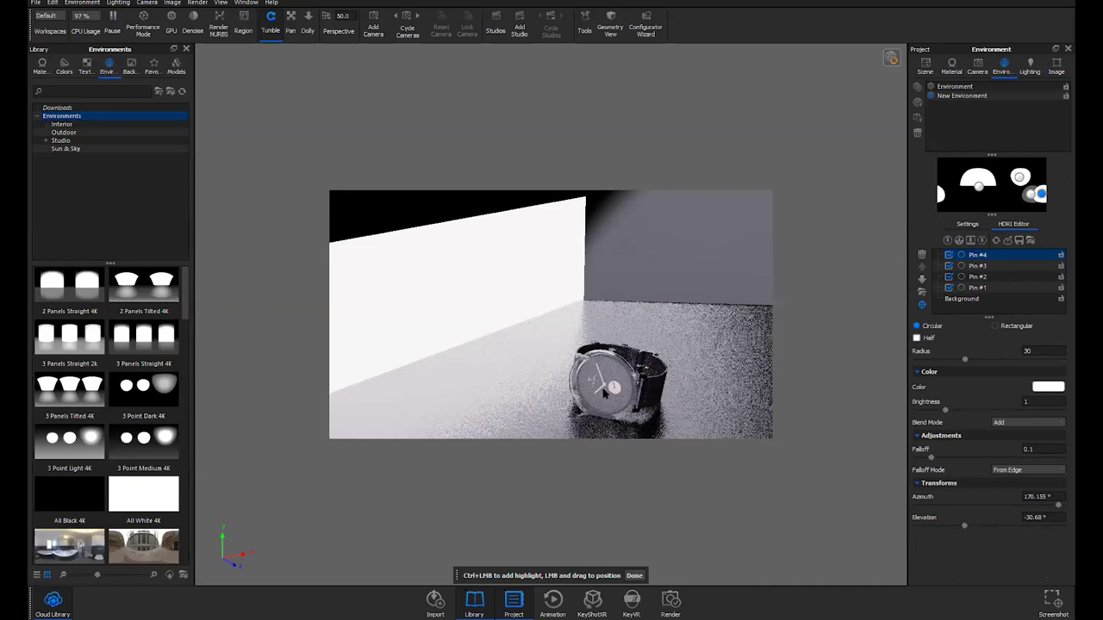
{"action": "left_click", "coordinate": [605, 366]}
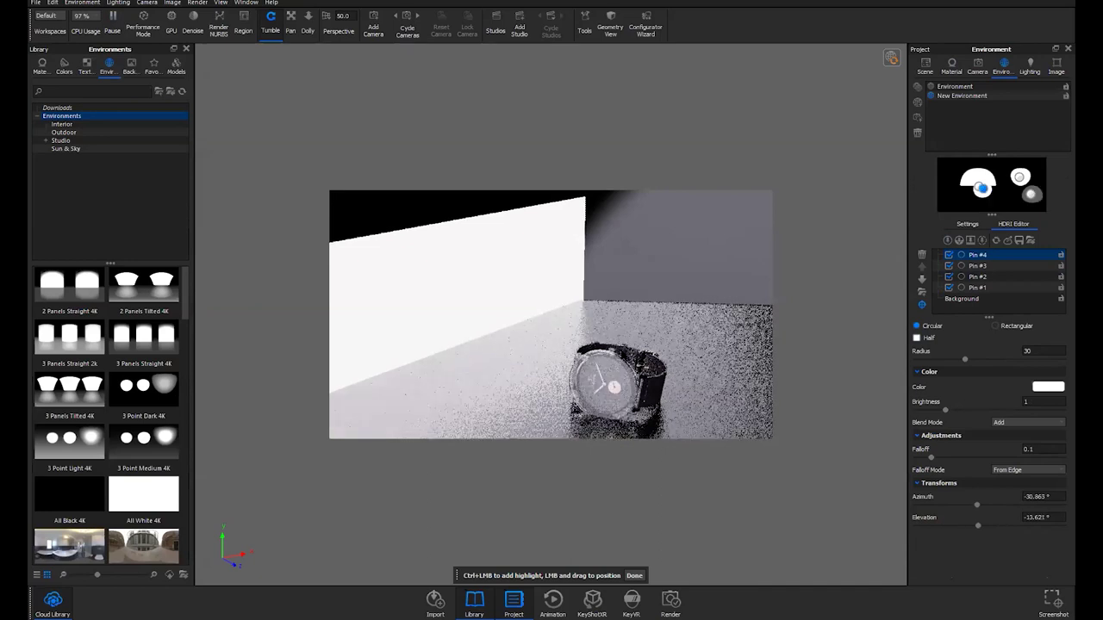
{"action": "left_click", "coordinate": [642, 390]}
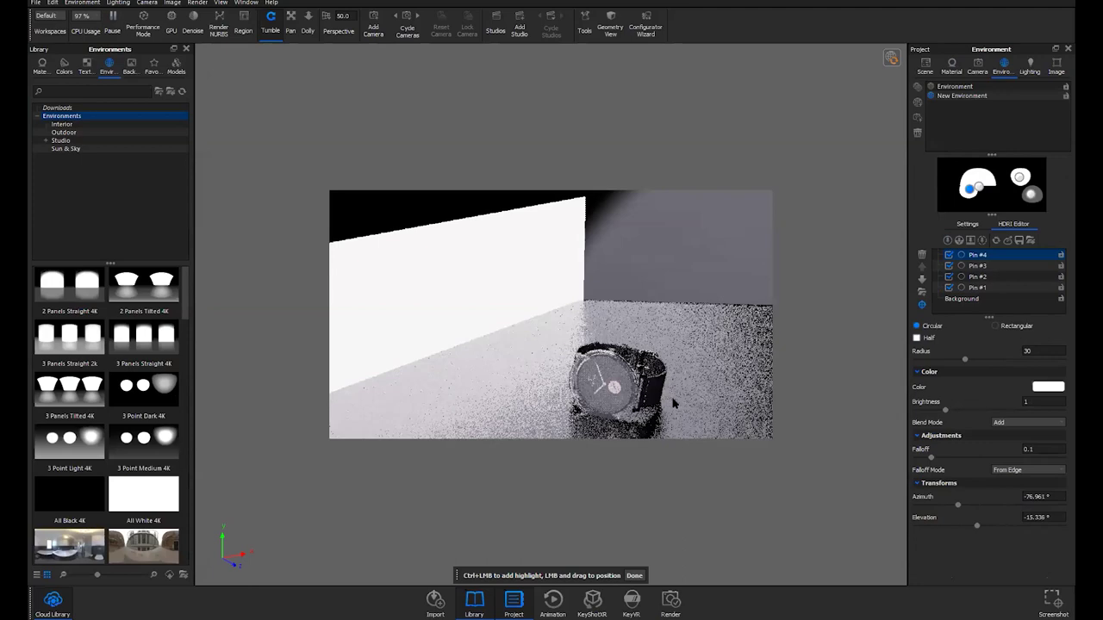
{"action": "scroll", "coordinate": [585, 313], "scroll_direction": "up", "scroll_amount": 5}
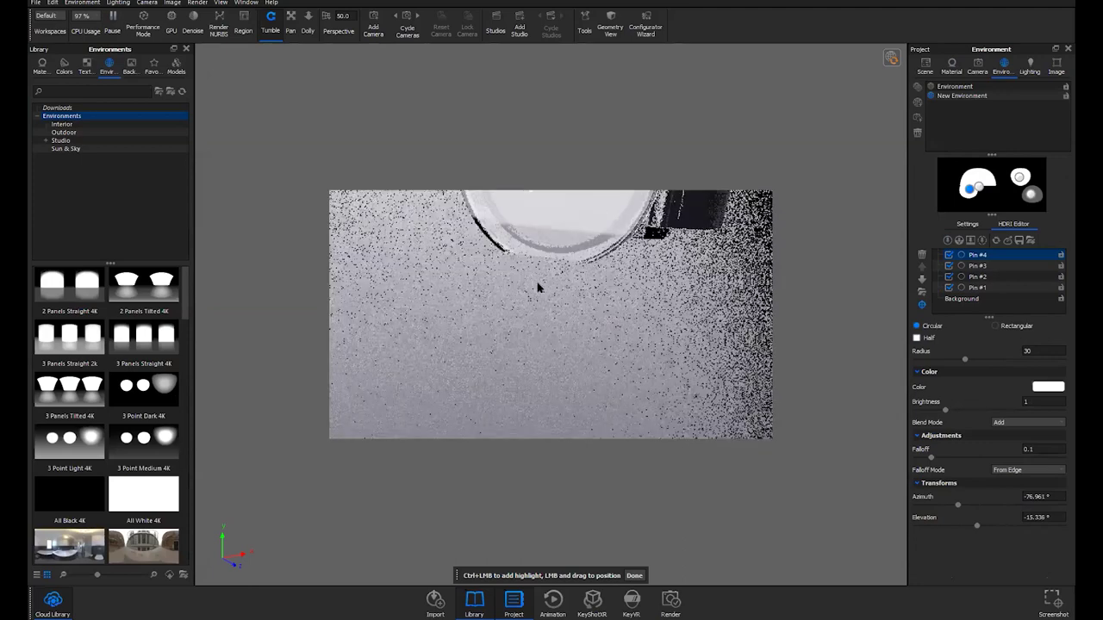
{"action": "scroll", "coordinate": [538, 288], "scroll_direction": "down", "scroll_amount": 2}
{"action": "scroll", "coordinate": [517, 326], "scroll_direction": "up", "scroll_amount": 5}
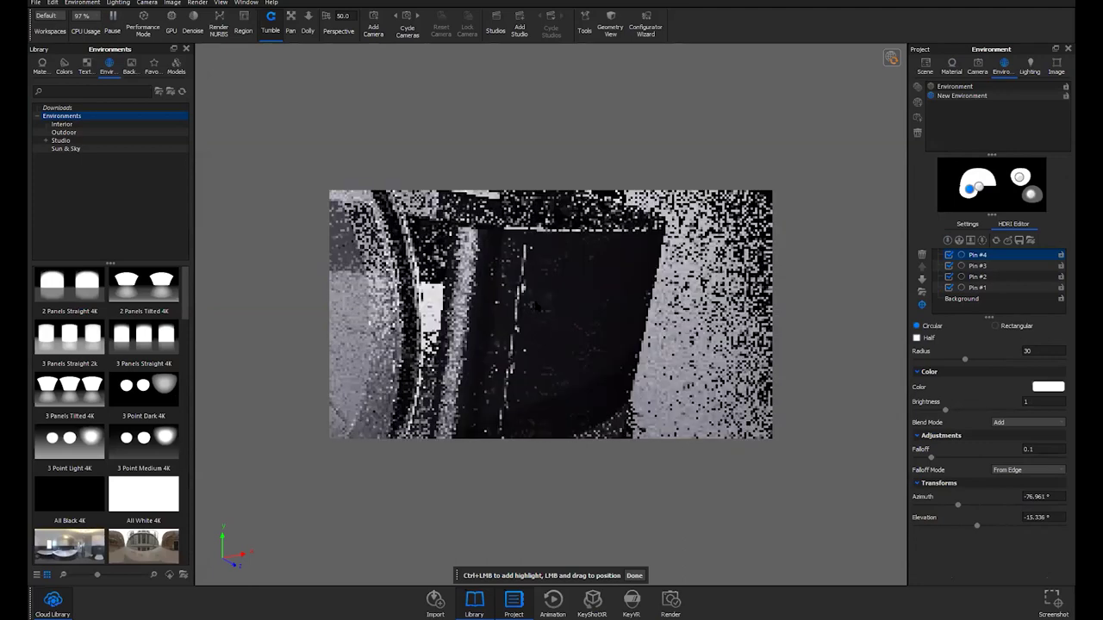
{"action": "scroll", "coordinate": [538, 305], "scroll_direction": "up", "scroll_amount": 2}
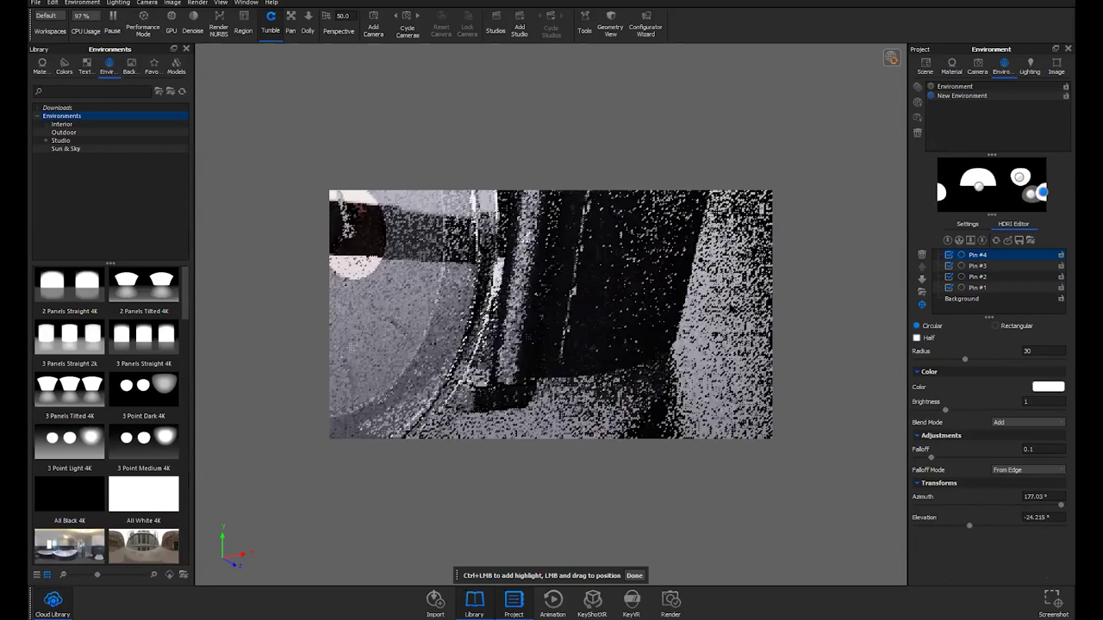
{"action": "left_click", "coordinate": [731, 308]}
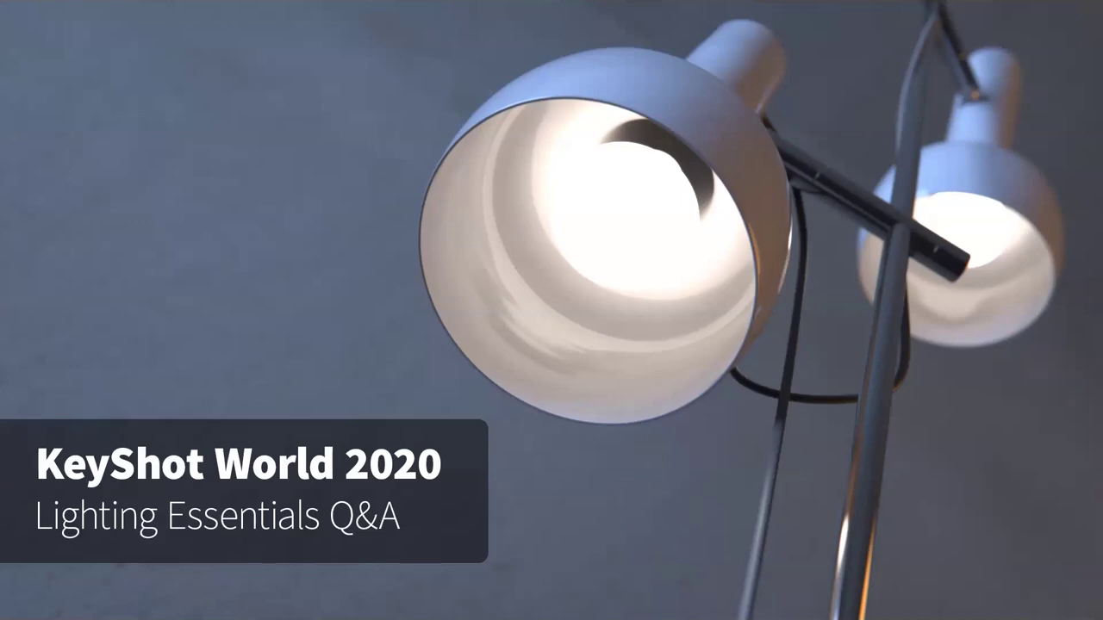
Back in KeyShot, orbit to frame the whole watch, then pause the real-time render with Shift+P
{"action": "key", "text": "super"}
{"action": "mouse_move", "coordinate": [221, 602]}
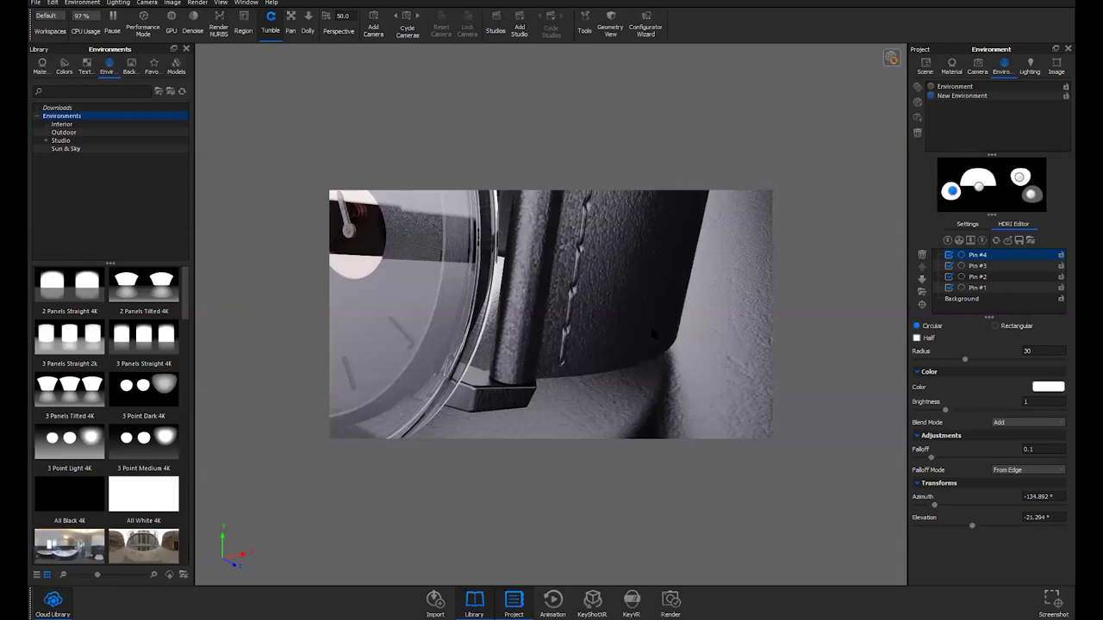
{"action": "left_click_drag", "start_coordinate": [654, 332], "coordinate": [577, 329]}
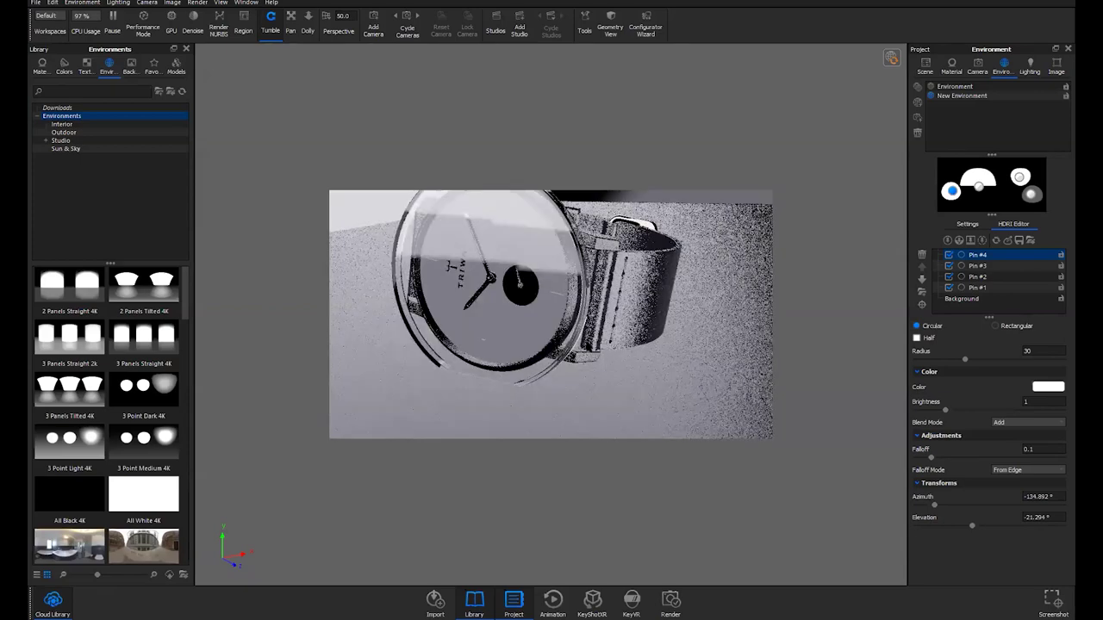
{"action": "left_click_drag", "start_coordinate": [681, 351], "coordinate": [609, 353]}
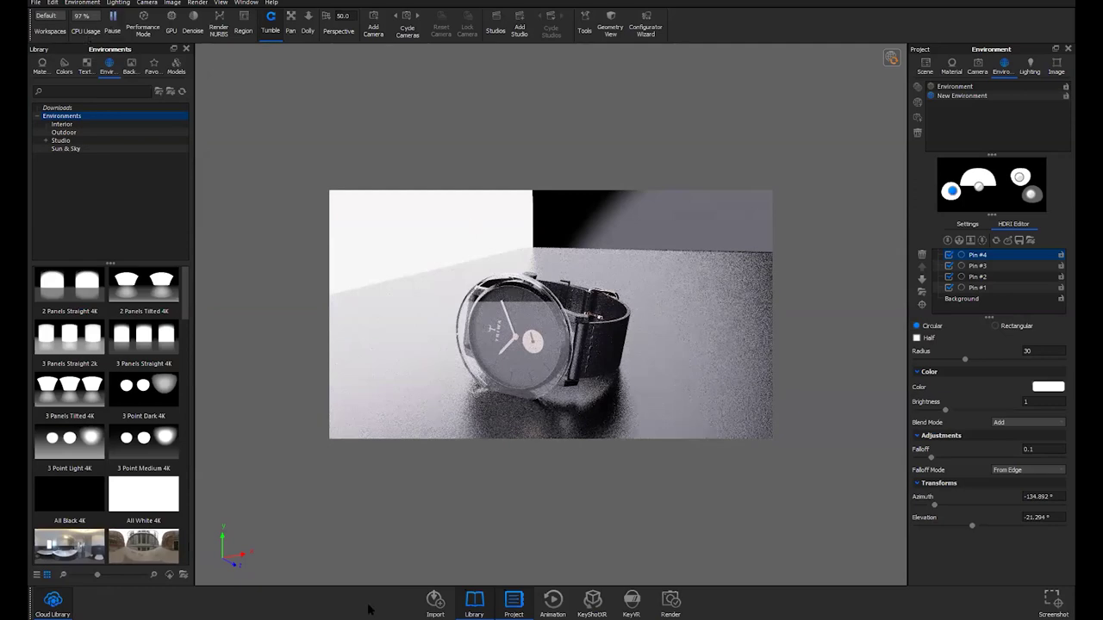
{"action": "key", "text": "shift+p"}
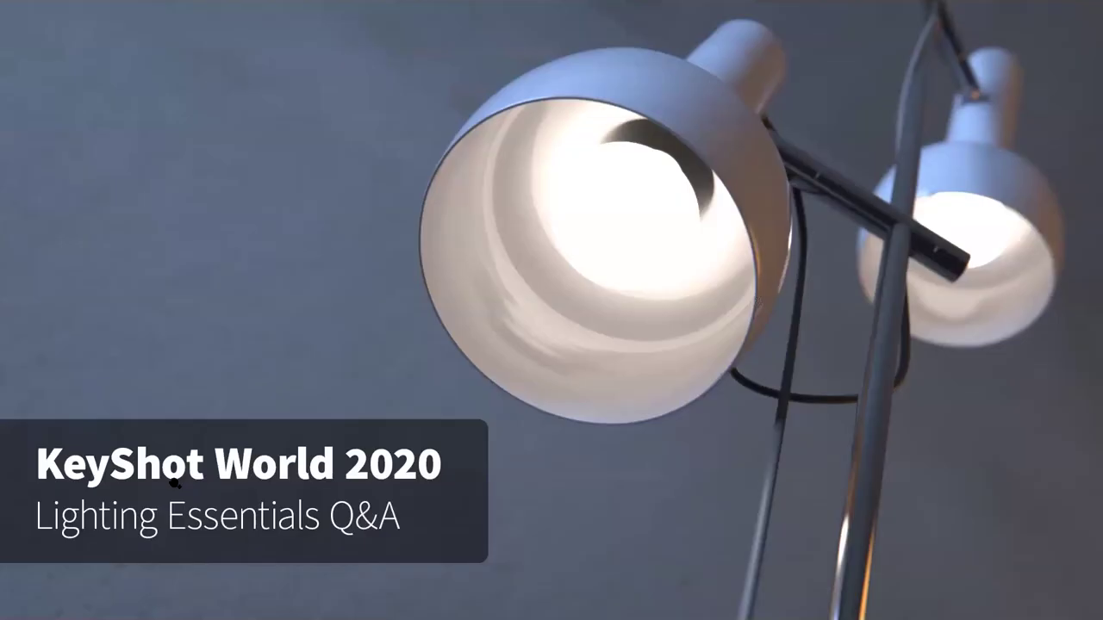